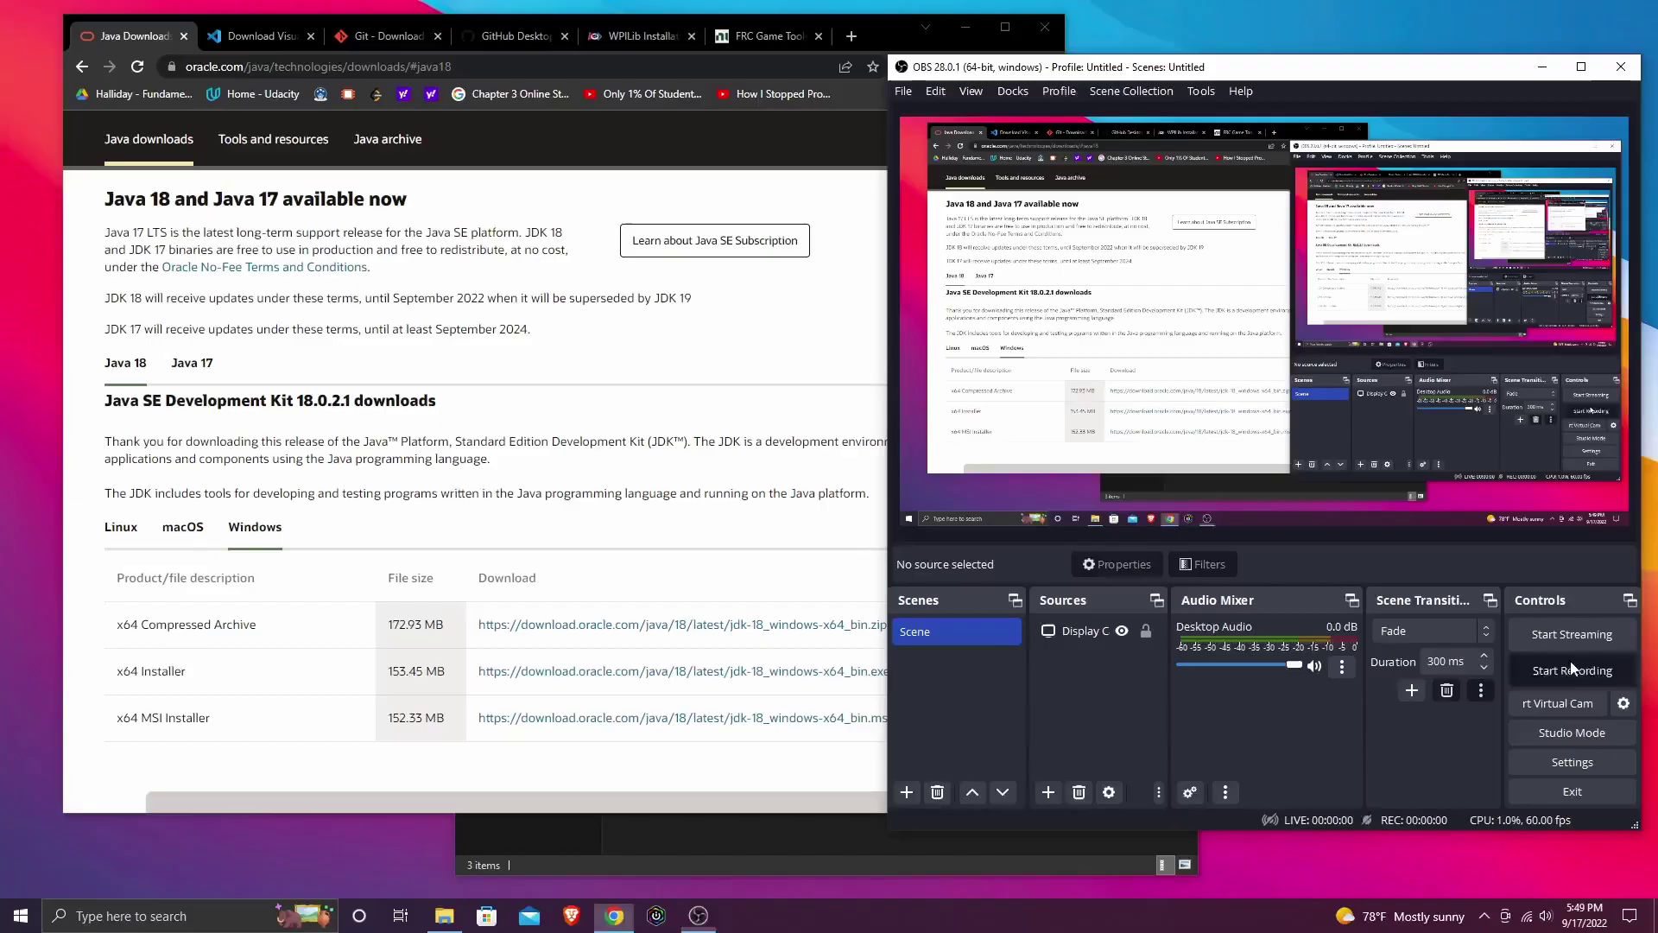
Step: Download the JDK 18 x64 Installer .exe from the Java downloads page
{"action": "left_click", "coordinate": [428, 66]}
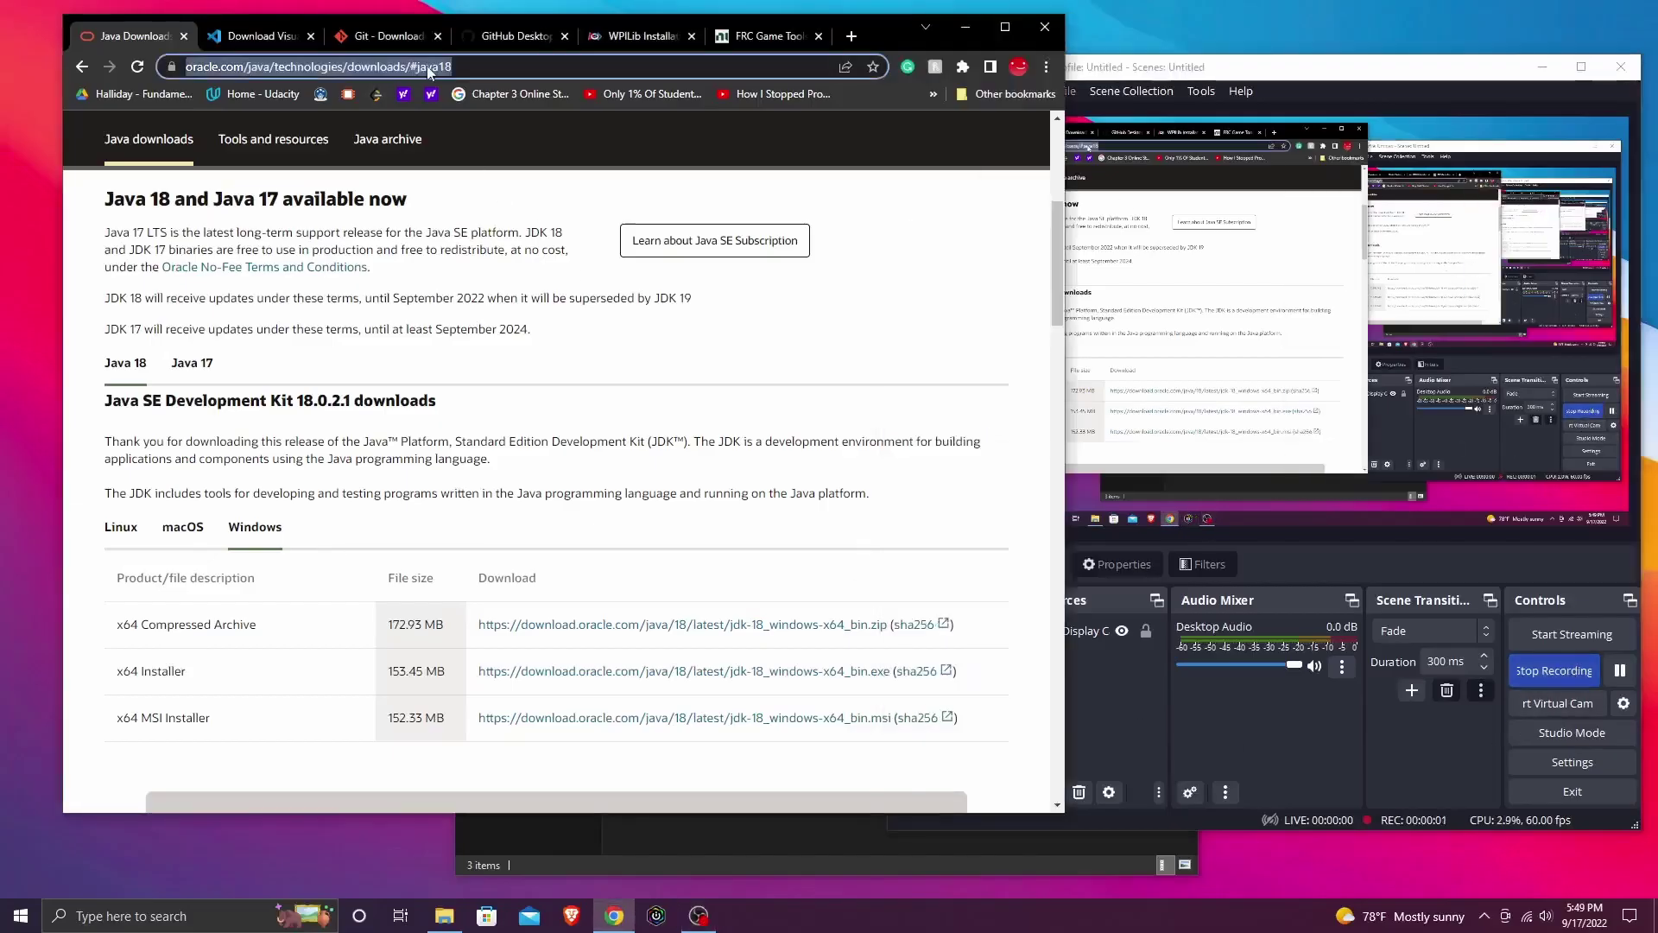
{"action": "left_click", "coordinate": [804, 352]}
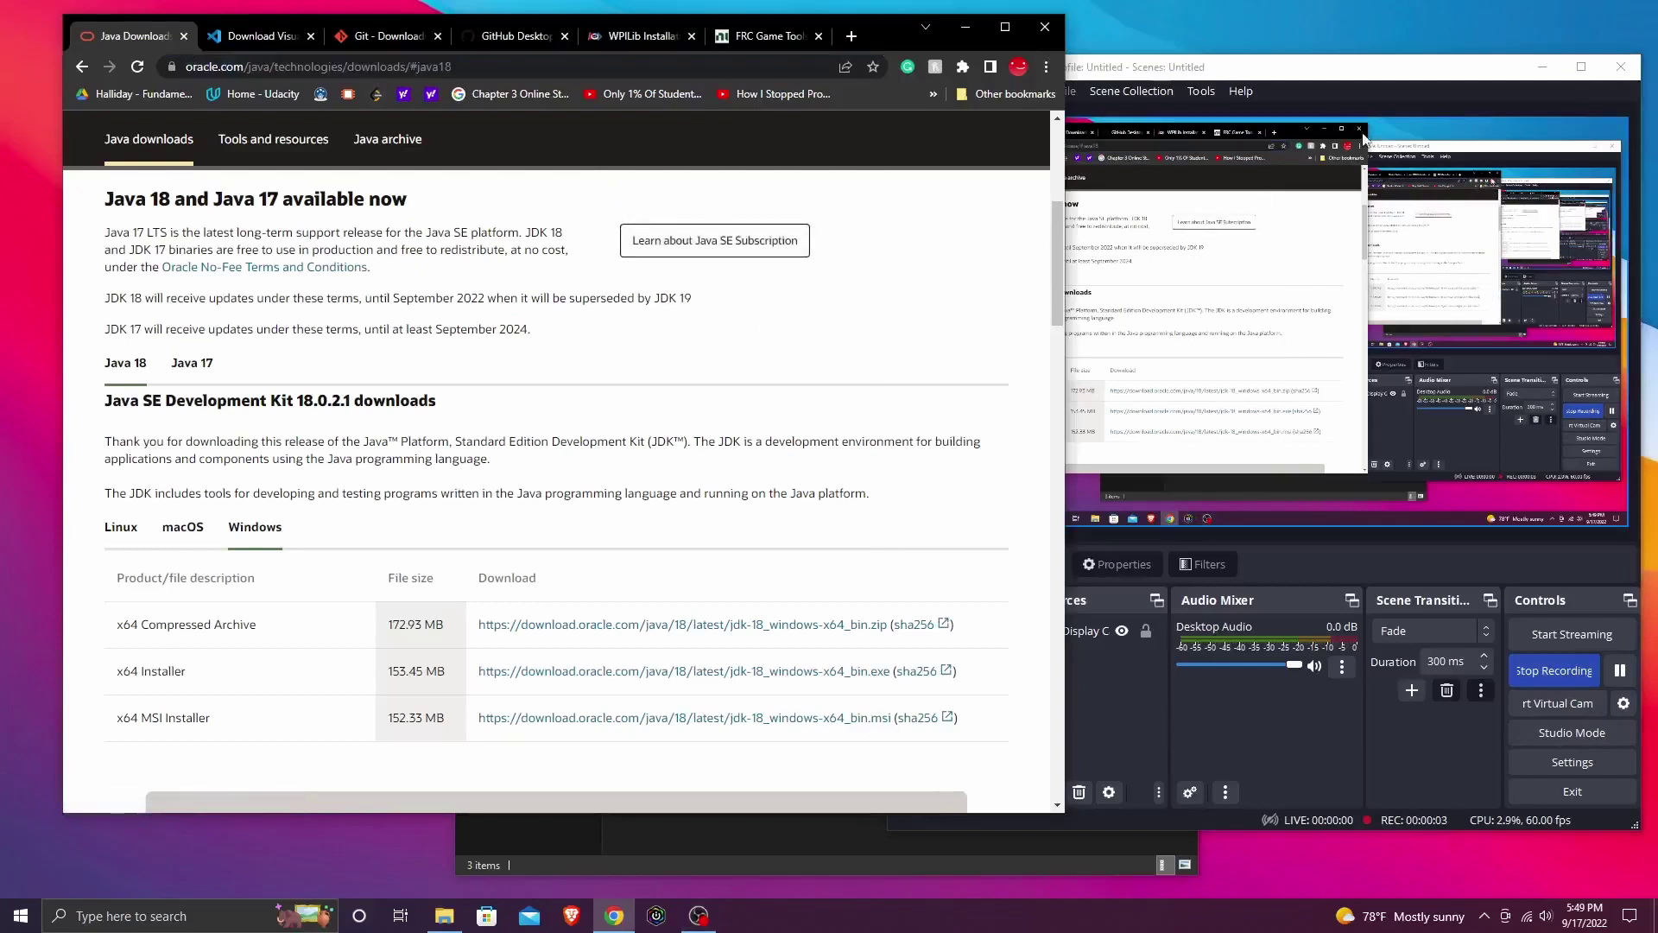
{"action": "left_click", "coordinate": [1542, 67]}
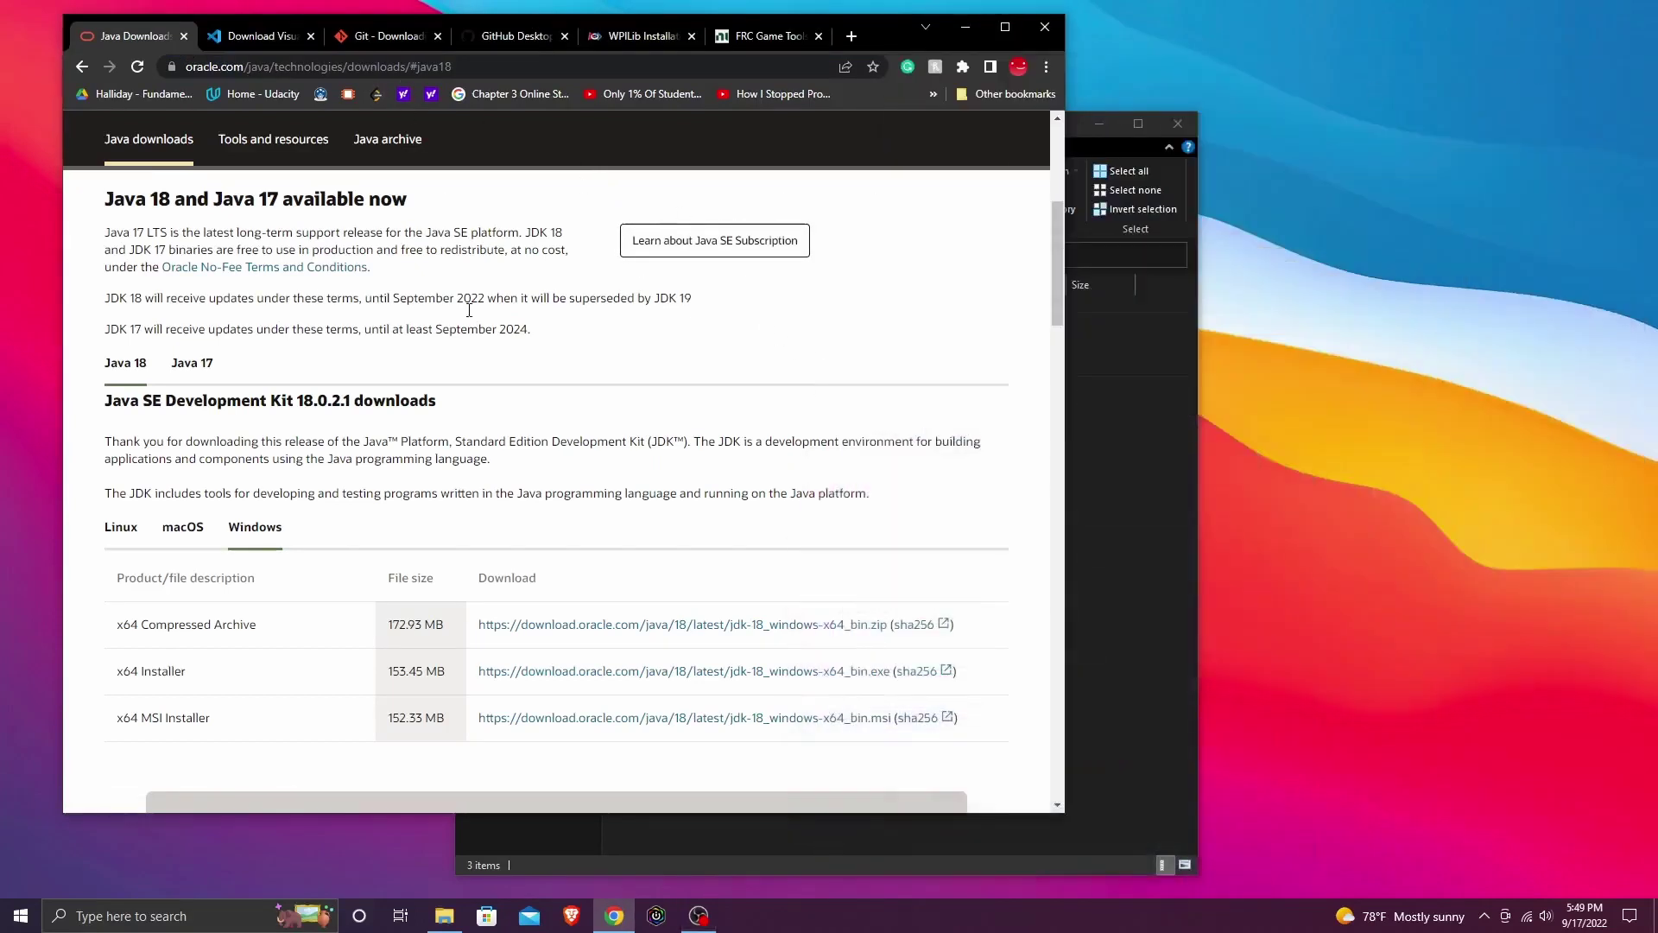
{"action": "left_click", "coordinate": [529, 671]}
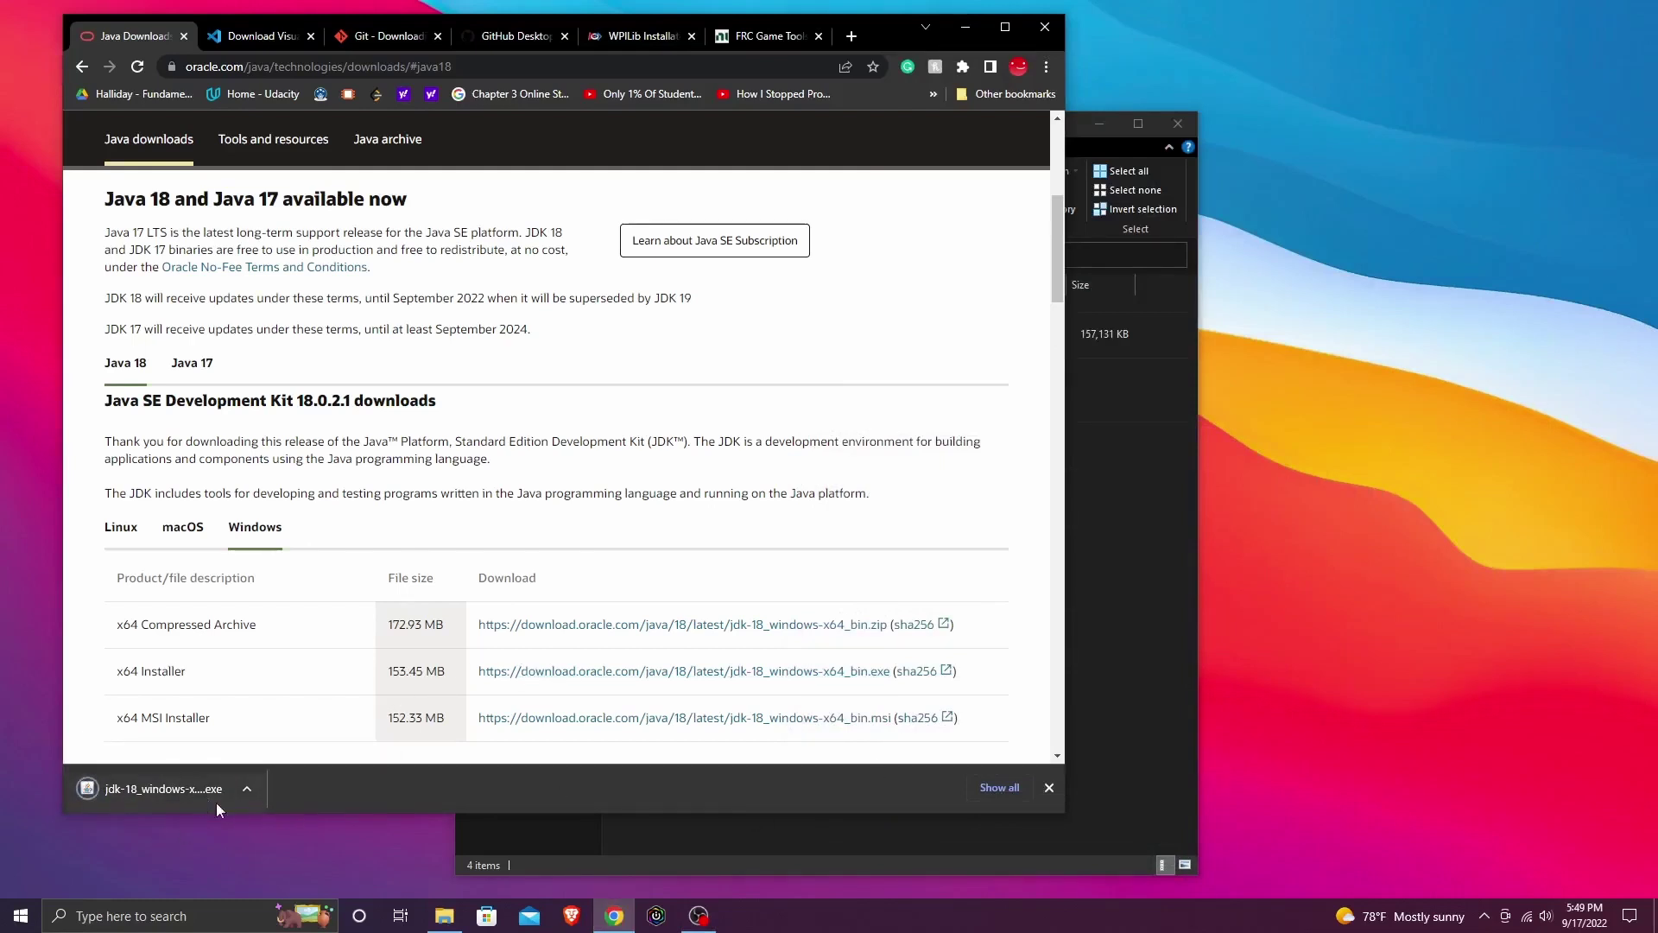
Step: Run the JDK installer into the default C:\Program Files\Java\jdk-18.0.2.1 folder and close it when done
{"action": "left_click", "coordinate": [195, 795]}
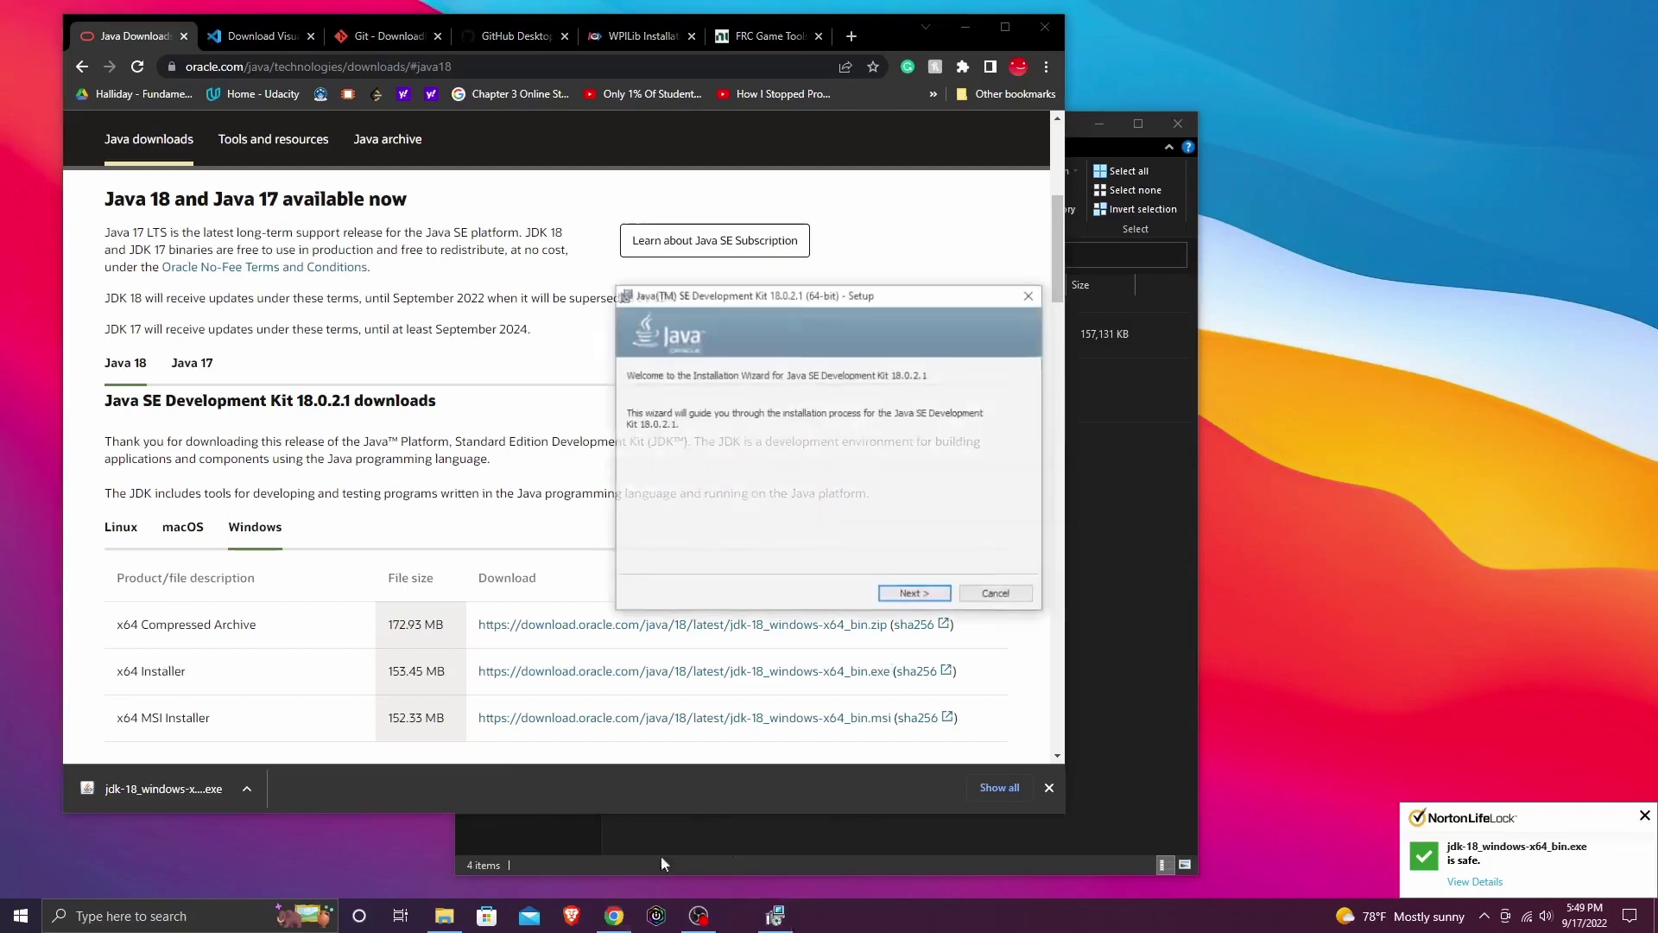
{"action": "left_click", "coordinate": [916, 595]}
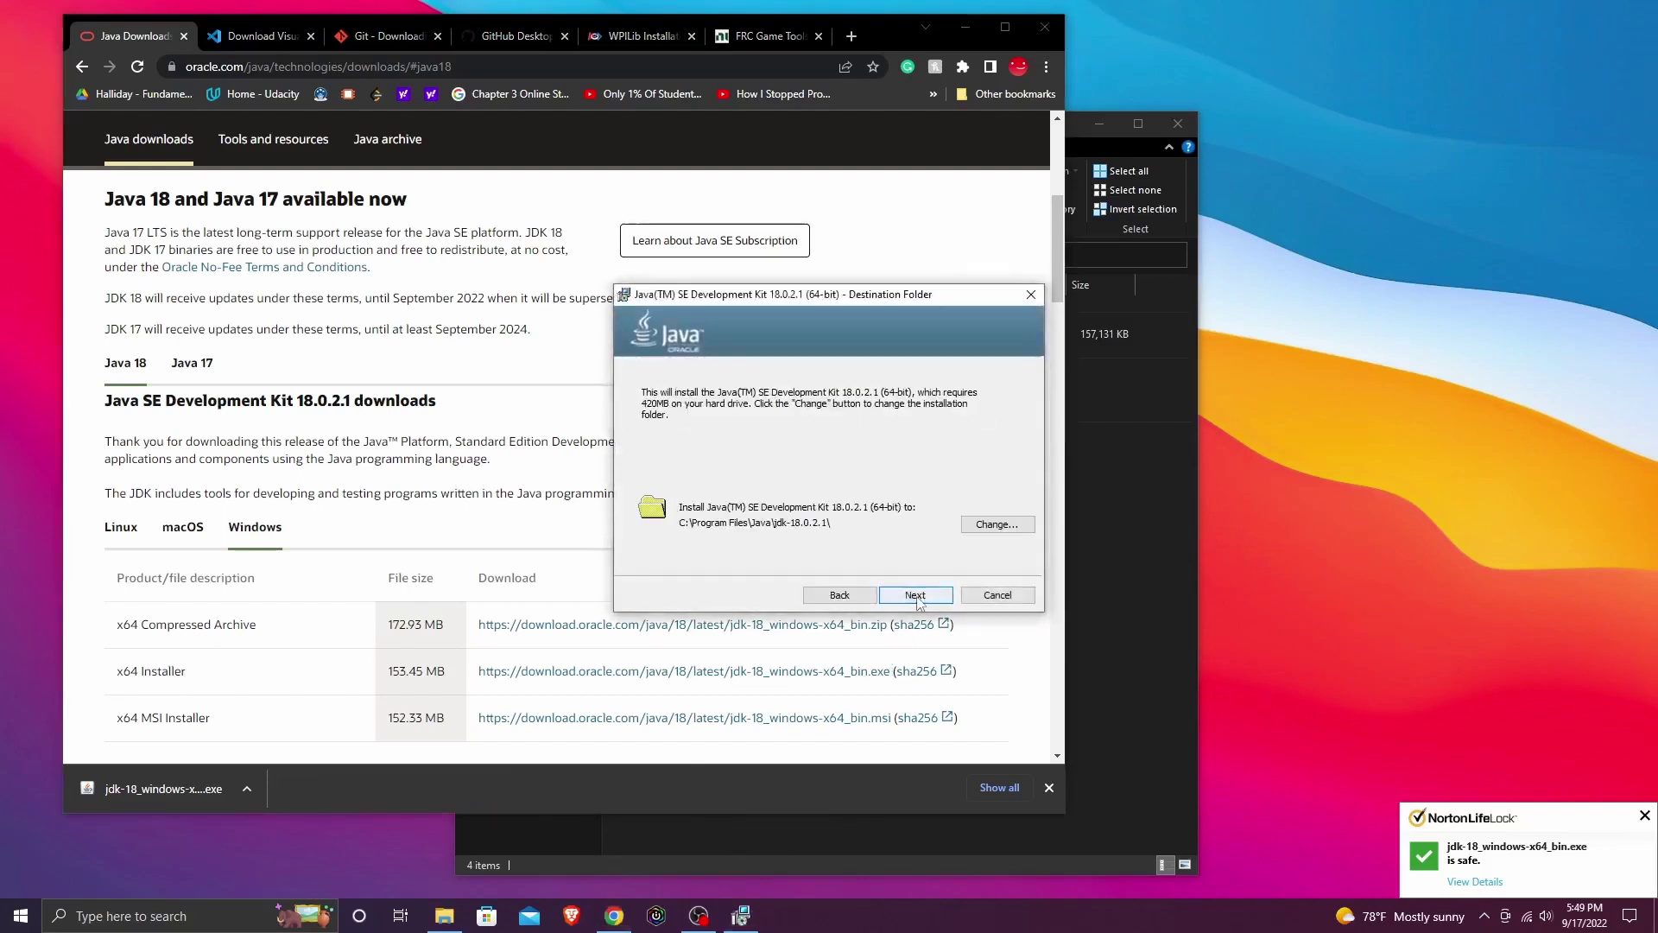
{"action": "left_click", "coordinate": [916, 596]}
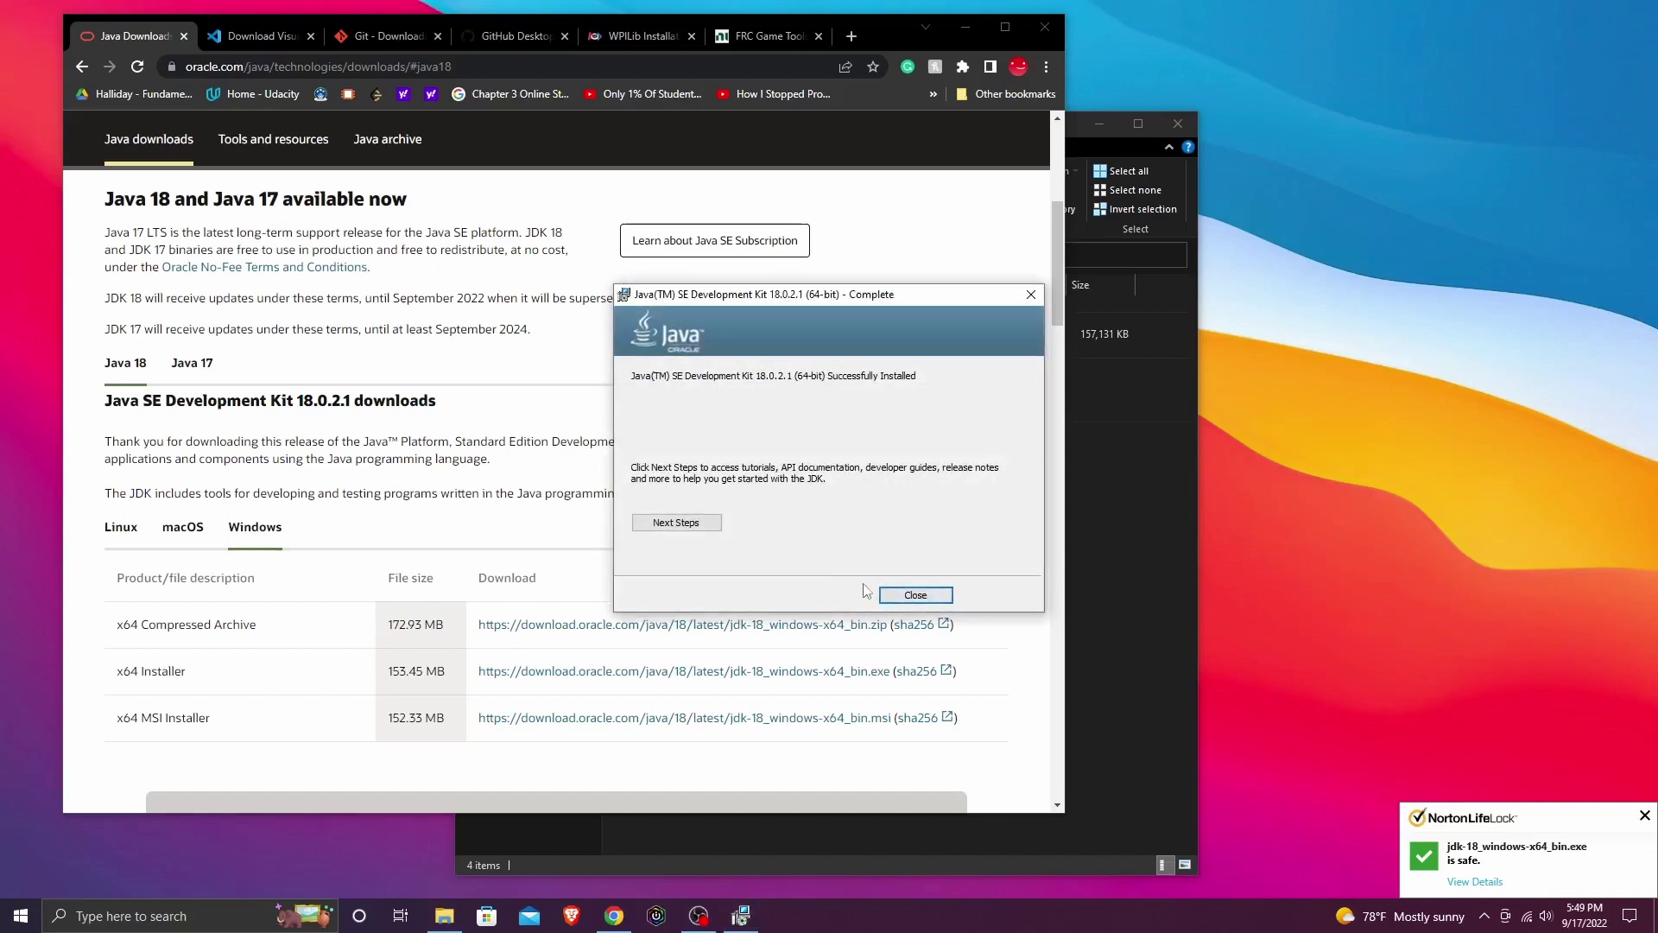
{"action": "left_click", "coordinate": [914, 596]}
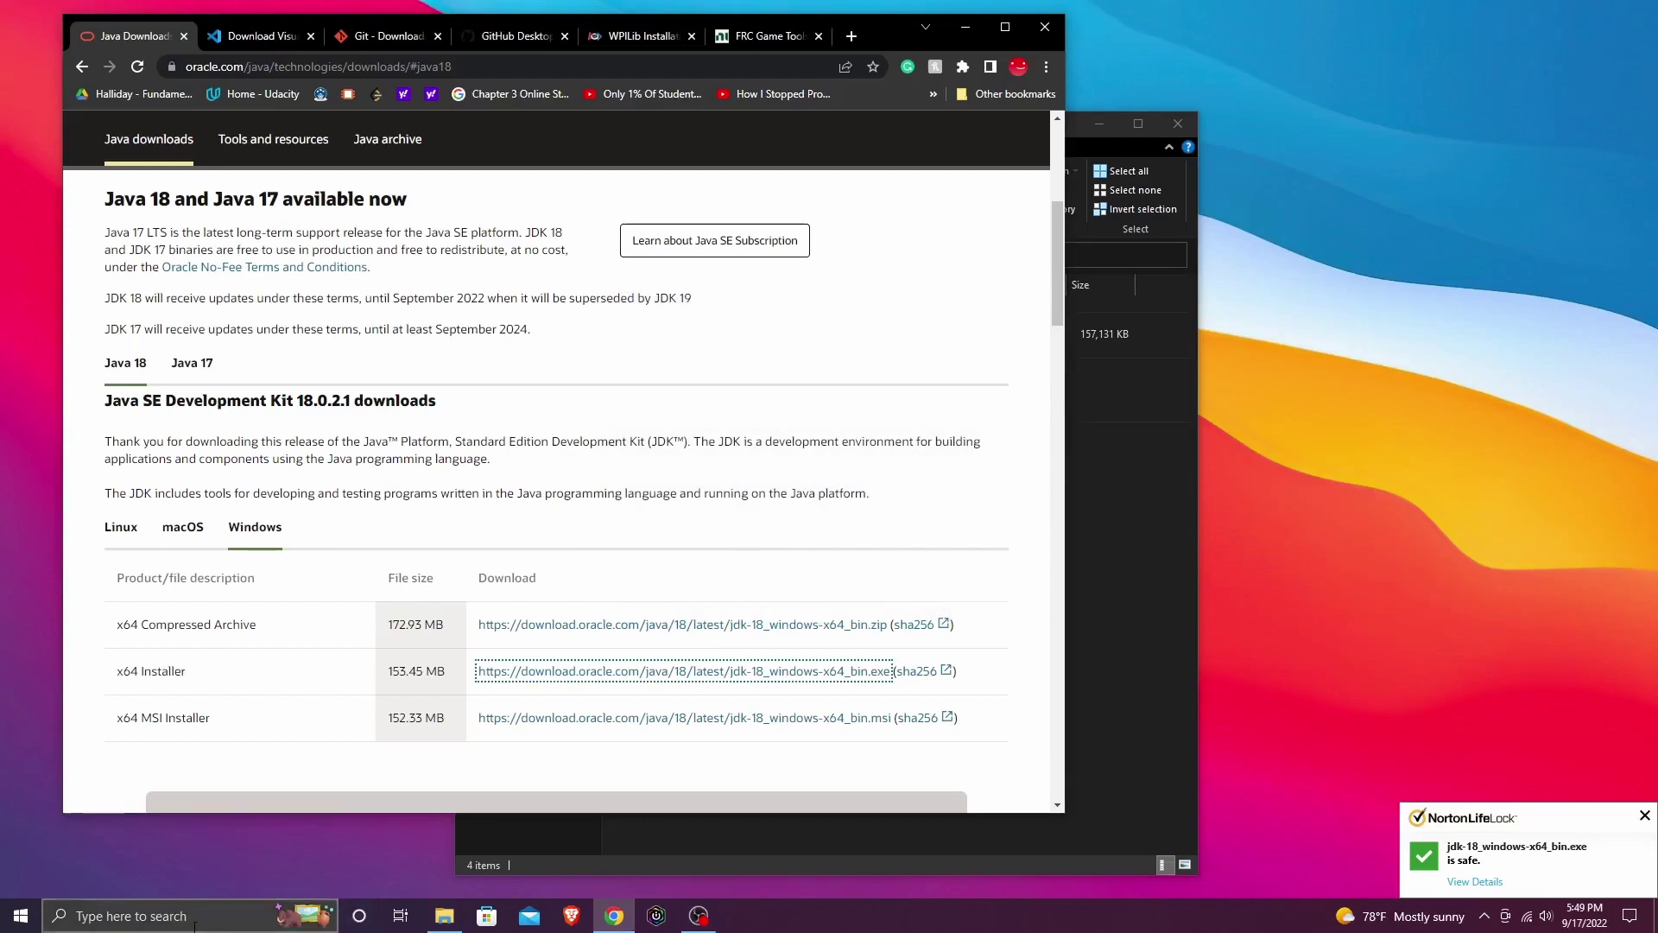
Step: Run java --version in Command Prompt, confirming Java 18.0.2.1 (2022-08-18)
{"action": "left_click", "coordinate": [158, 922]}
{"action": "type", "text": "cmd"}
{"action": "key", "text": "Return"}
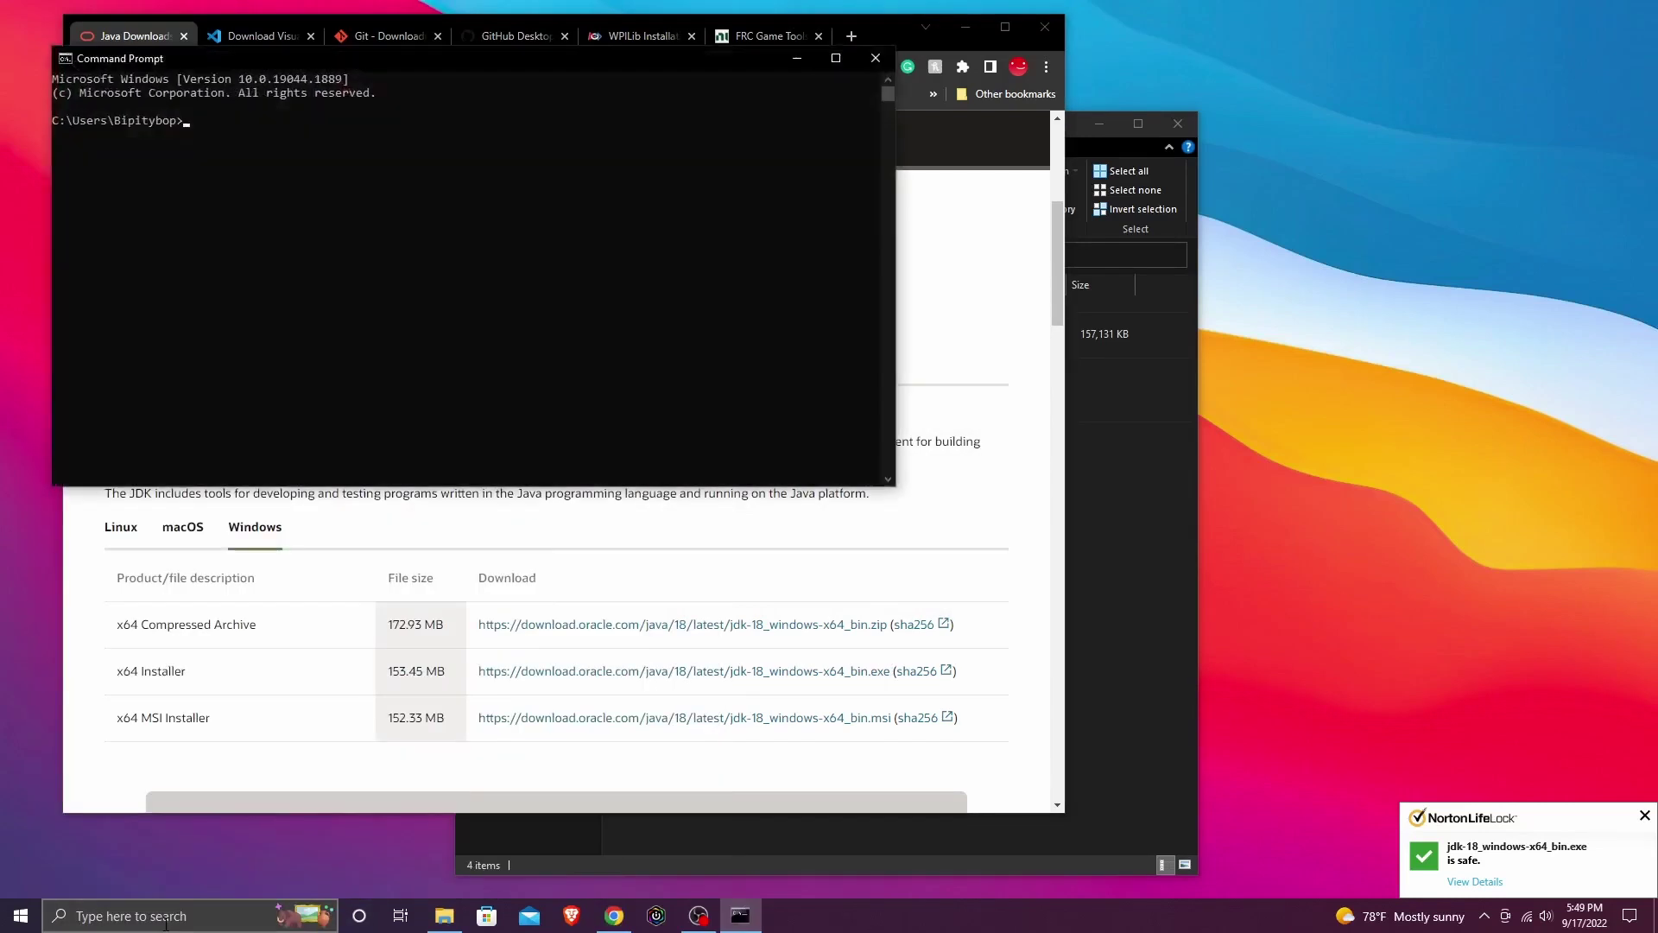
{"action": "left_click", "coordinate": [893, 451]}
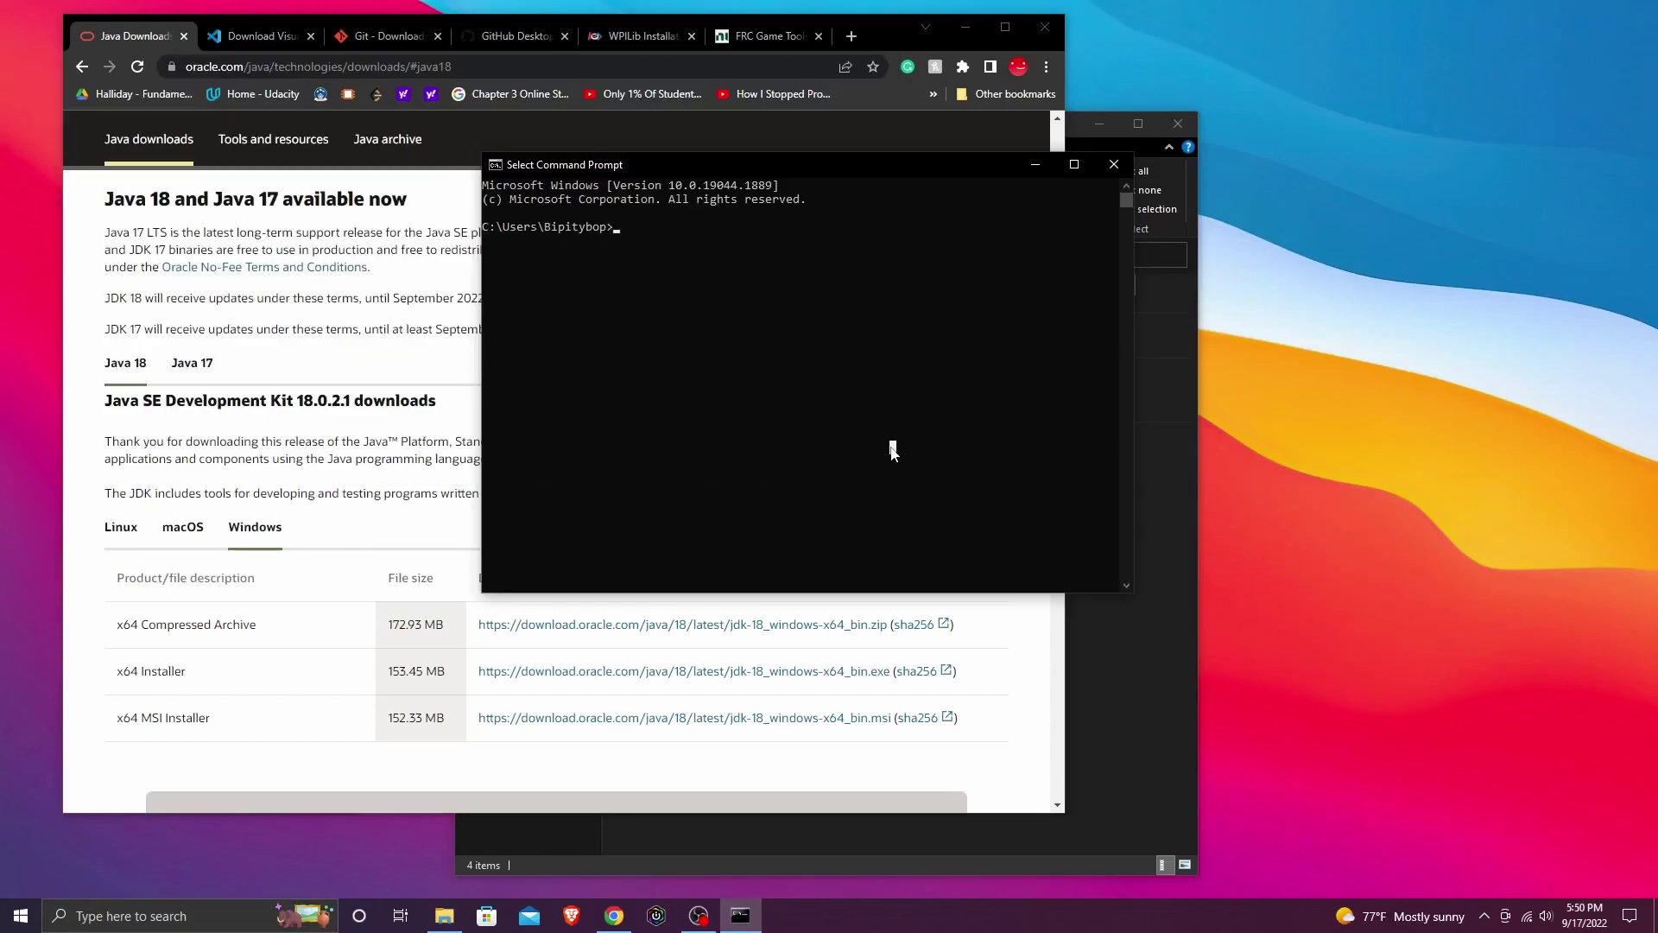
{"action": "type", "text": "java --version"}
{"action": "key", "text": "Return"}
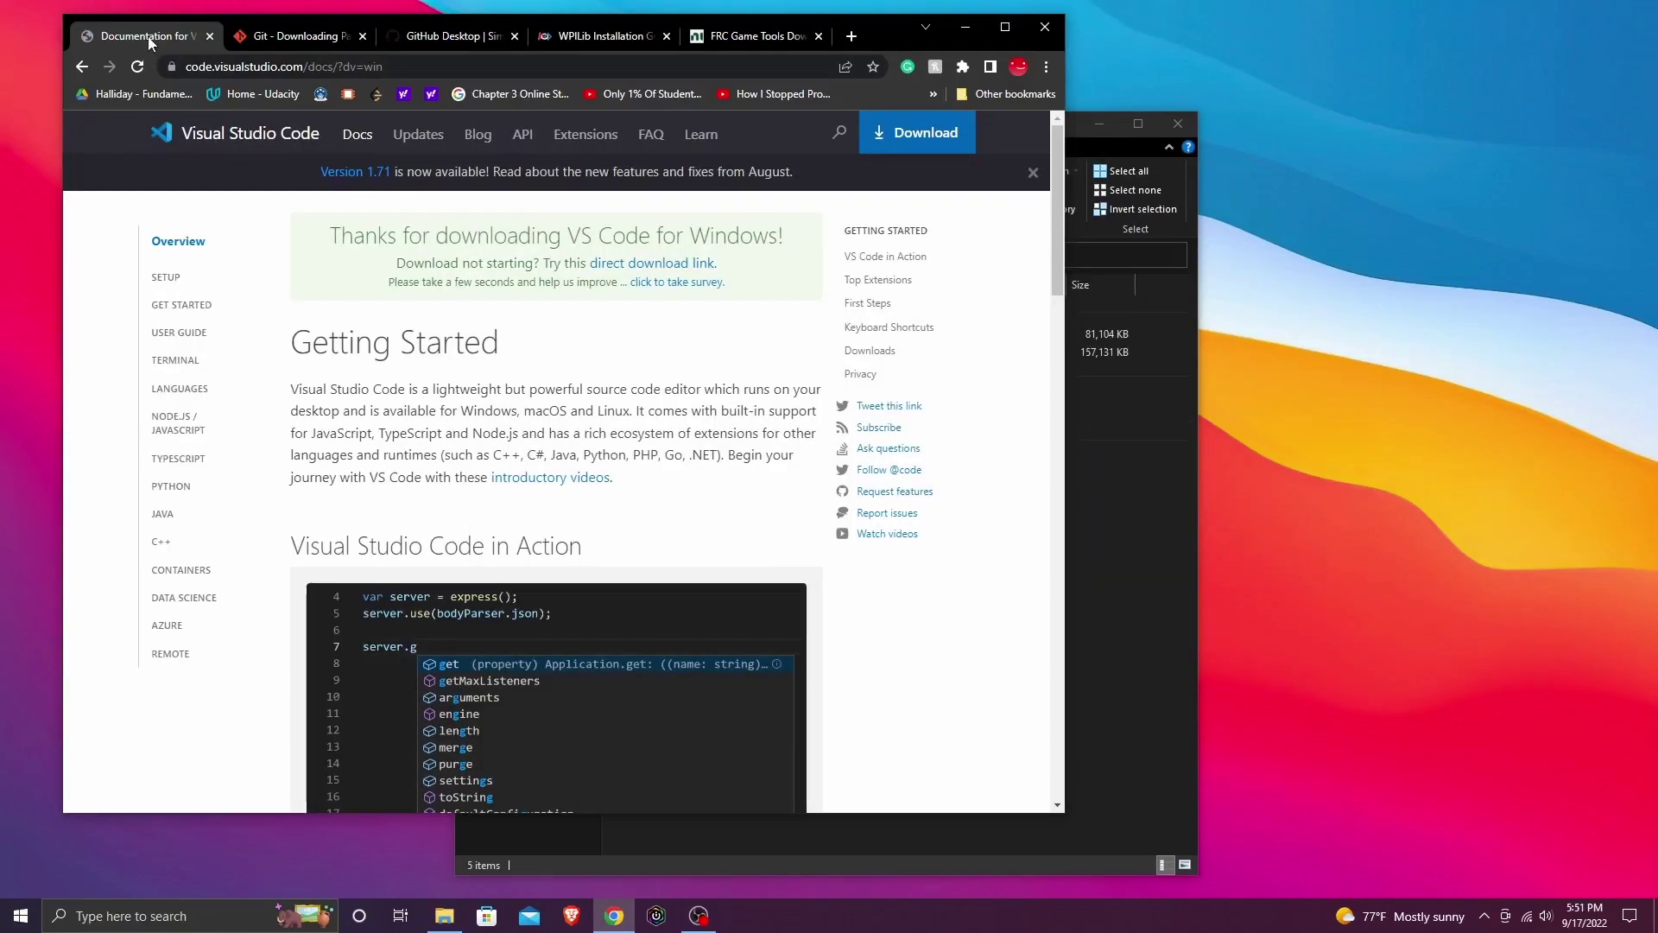
Step: Download the latest 64-bit Git for Windows installer and launch it
{"action": "key", "text": "ctrl+w"}
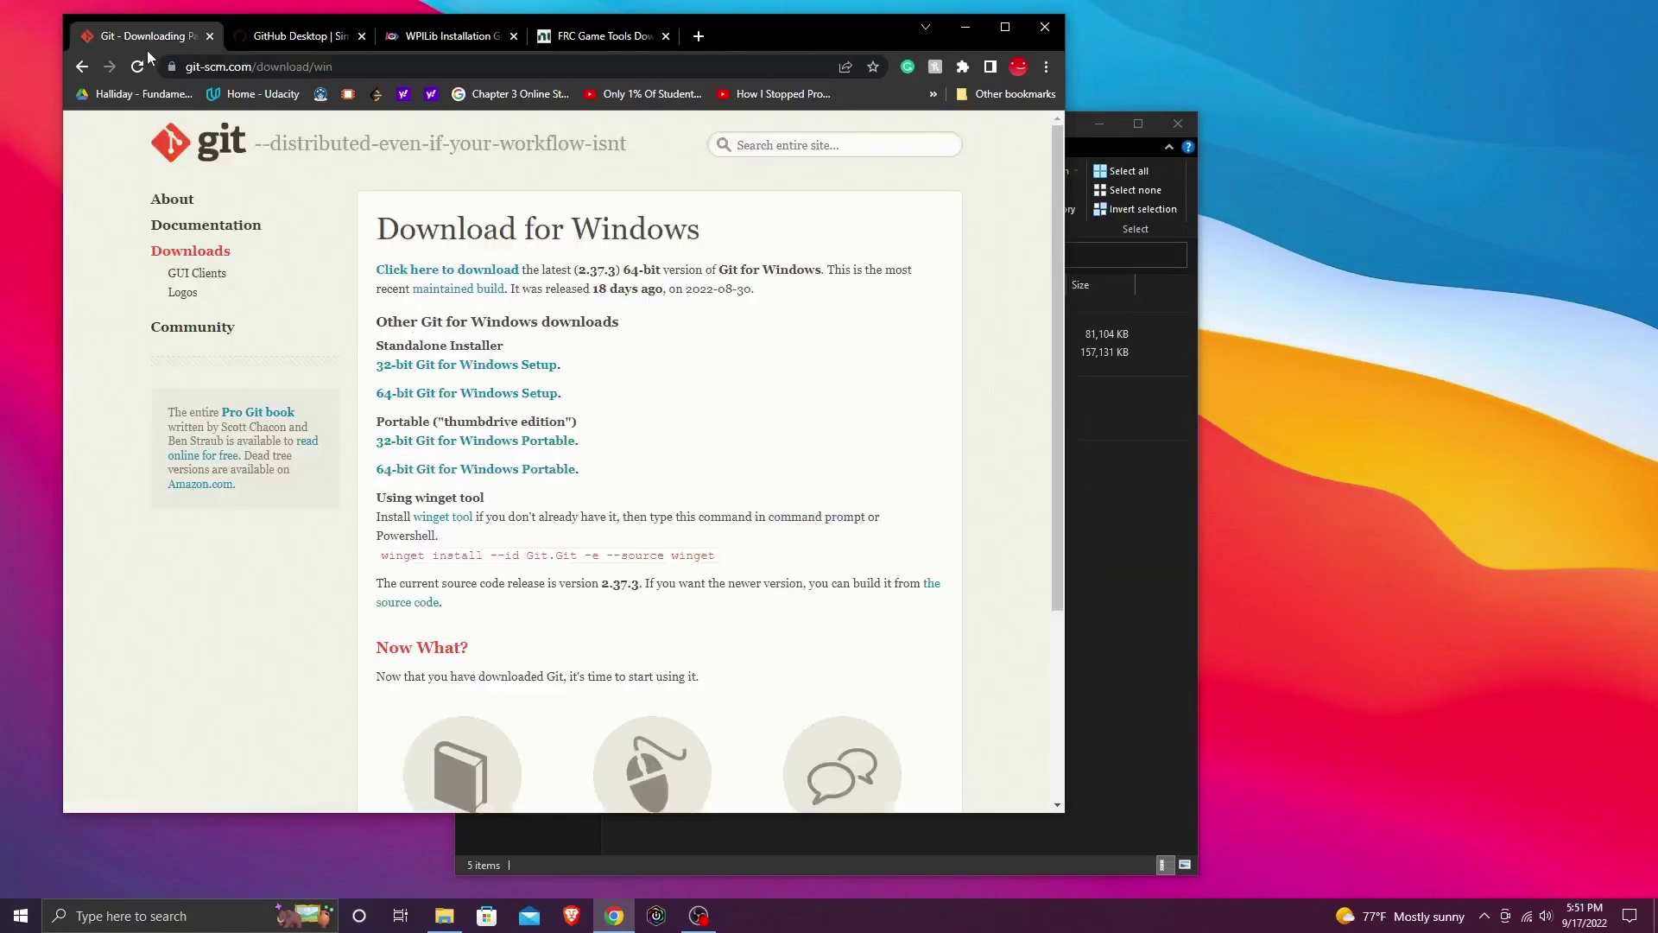
{"action": "left_click", "coordinate": [311, 69]}
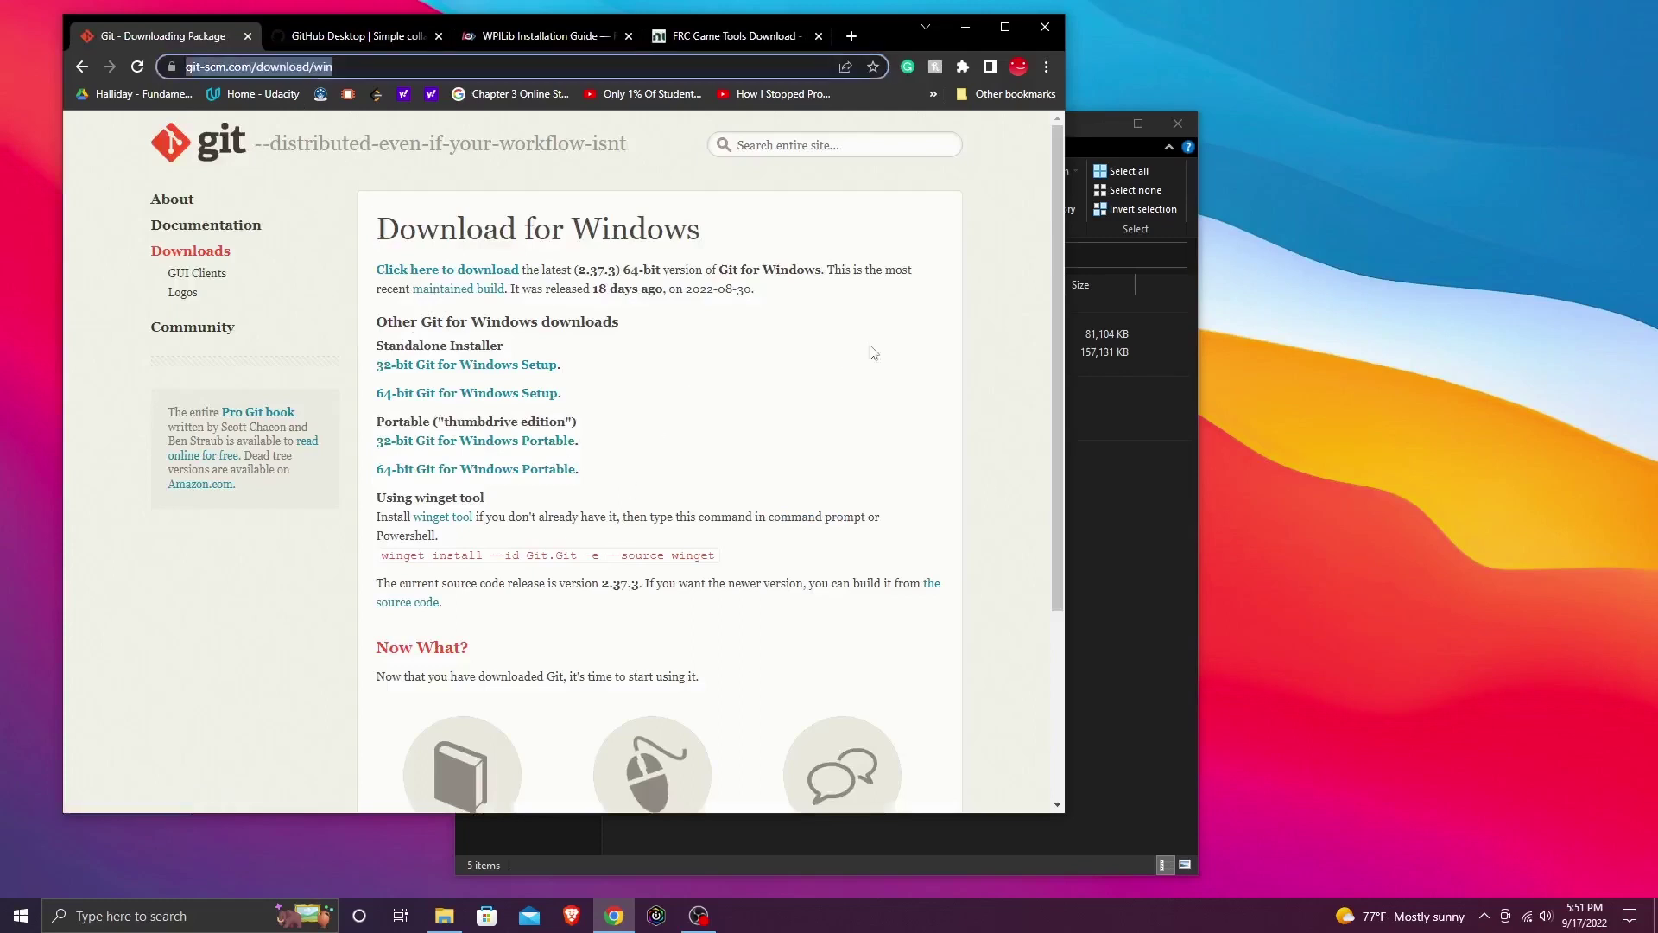
{"action": "left_click", "coordinate": [944, 351]}
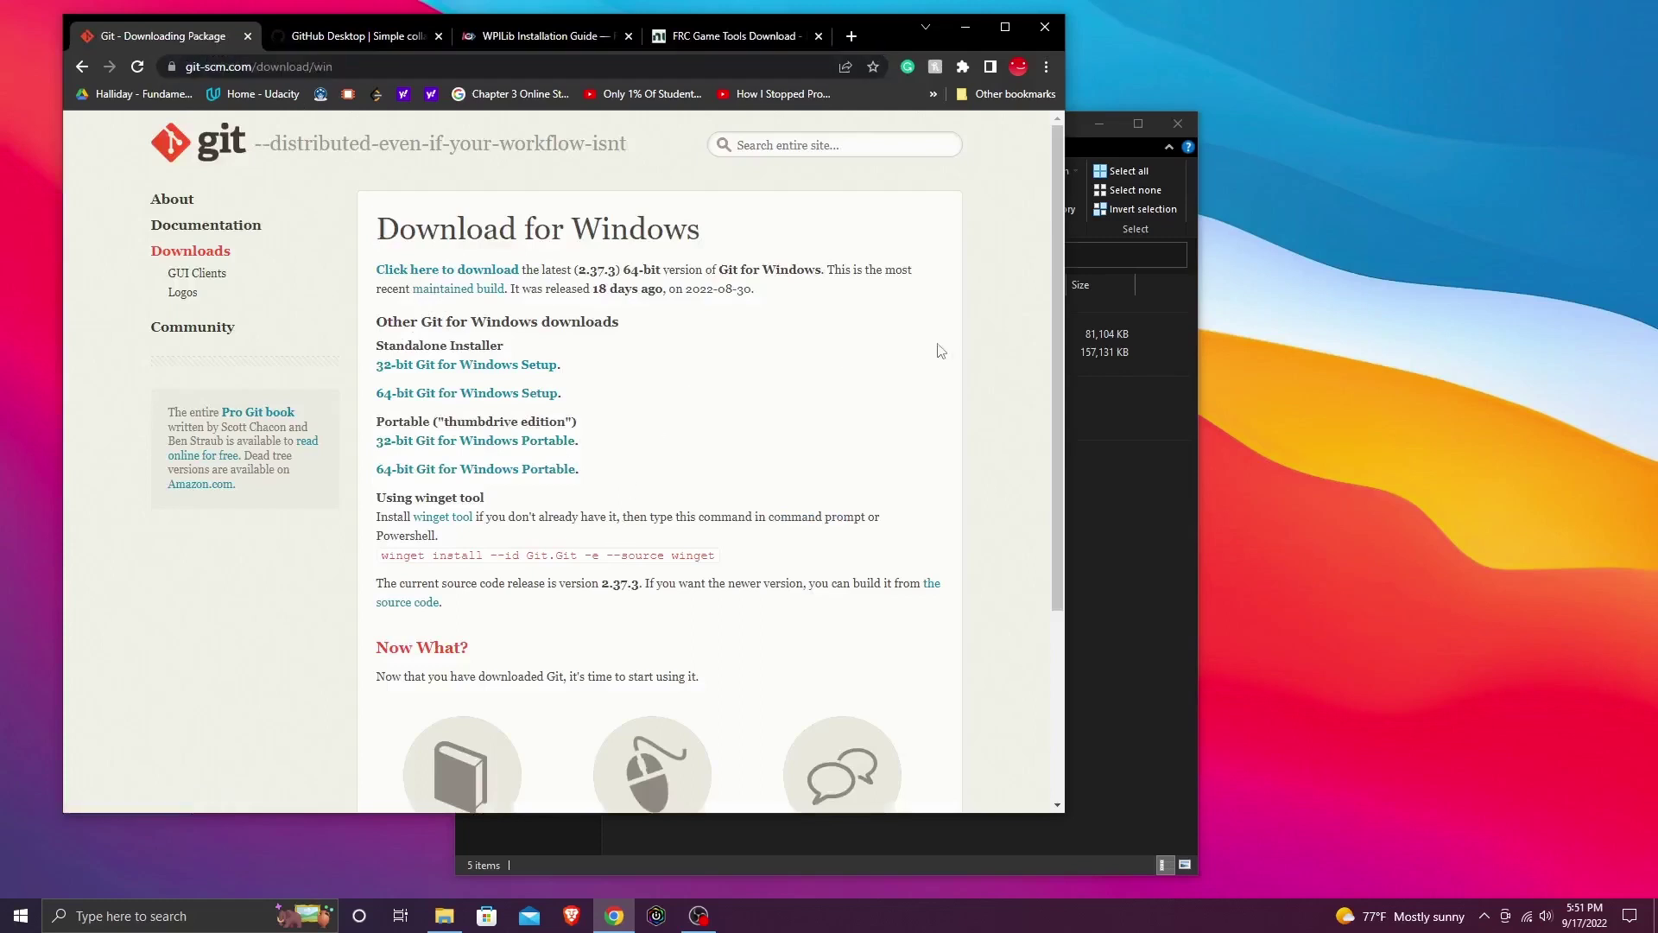
{"action": "left_click", "coordinate": [482, 273]}
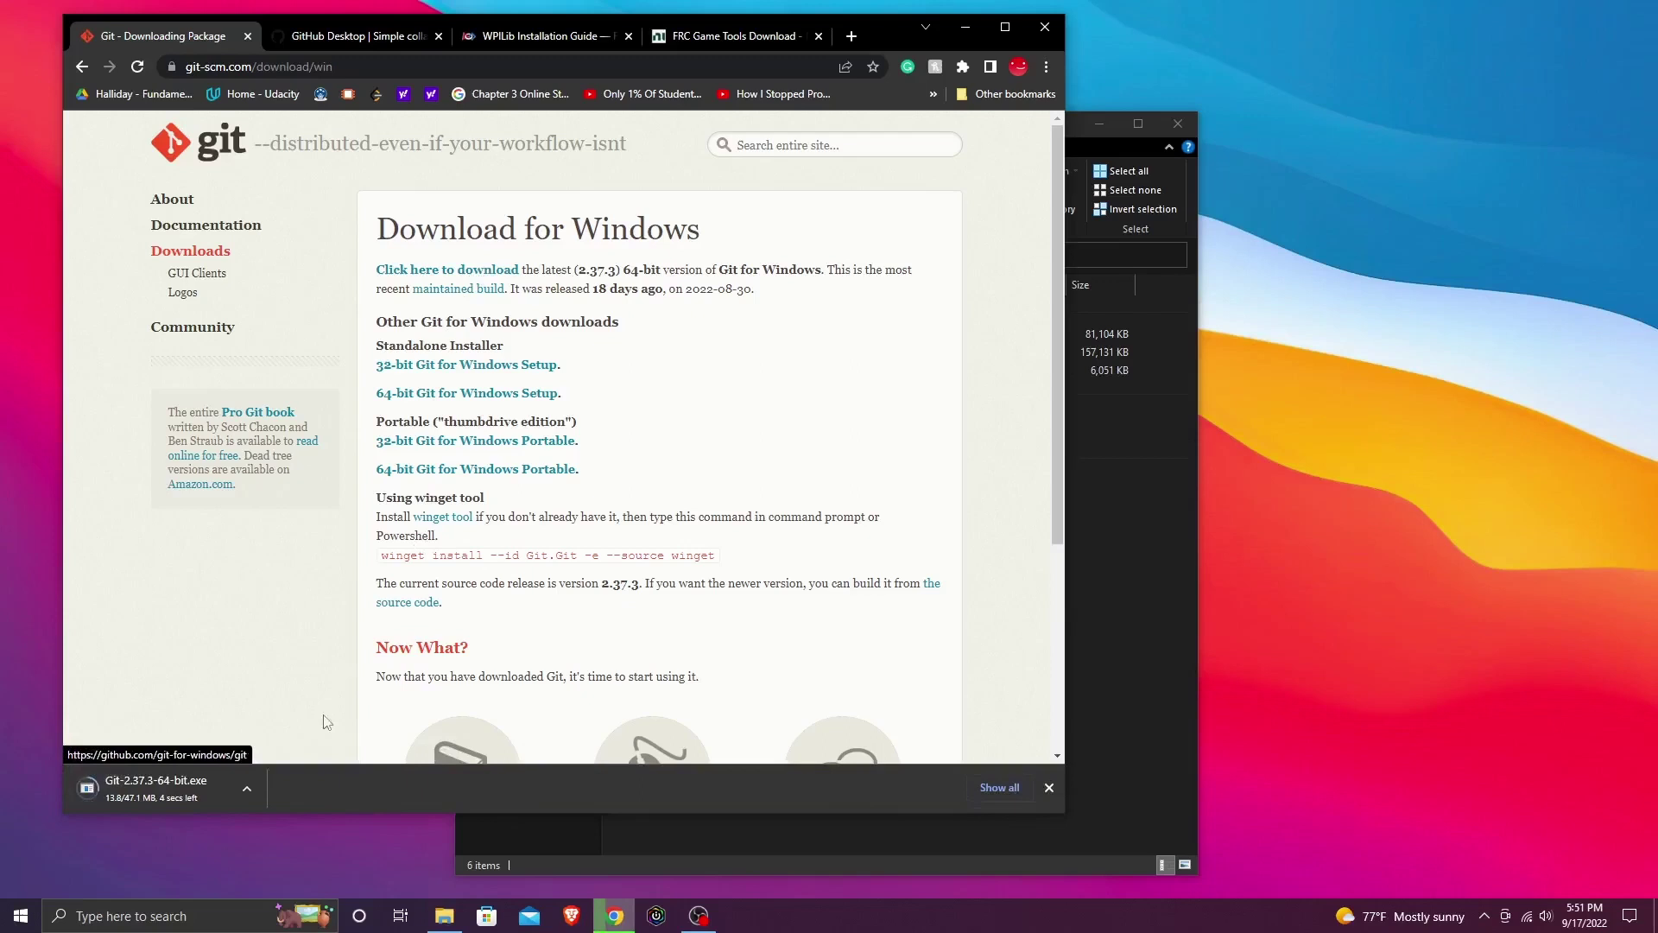
{"action": "left_click", "coordinate": [167, 789]}
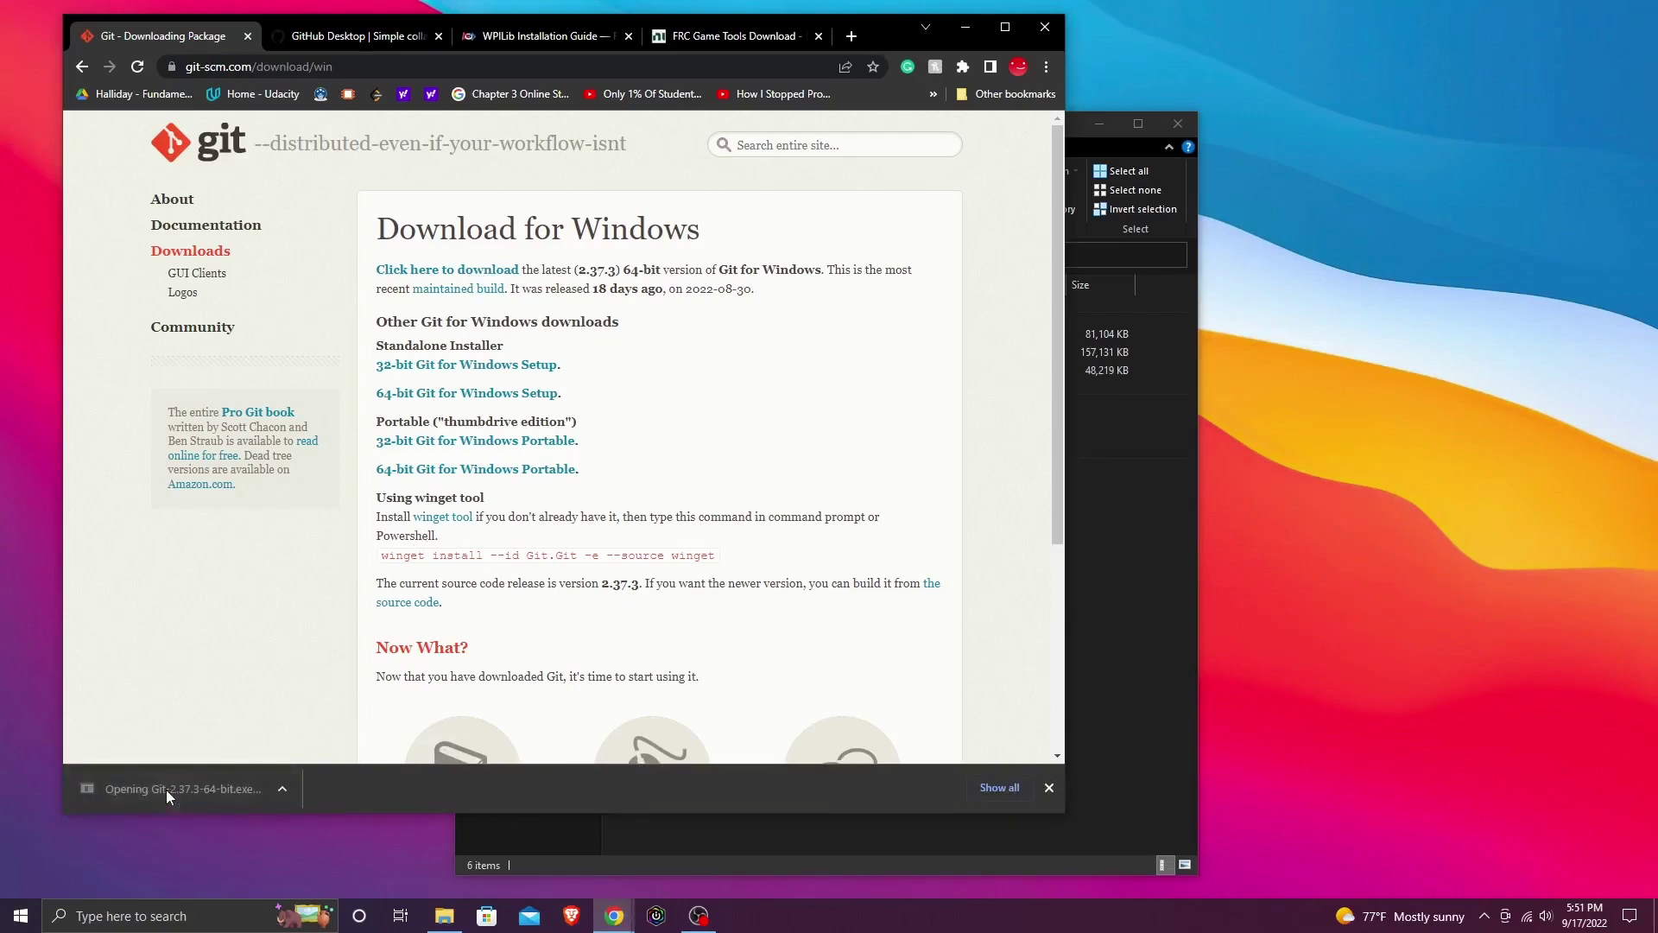
Step: Accept the license, C:\Program Files\Git location, default components, Start Menu folder, Vim editor and branch naming
{"action": "scroll", "coordinate": [957, 467], "scroll_direction": "down", "scroll_amount": 6}
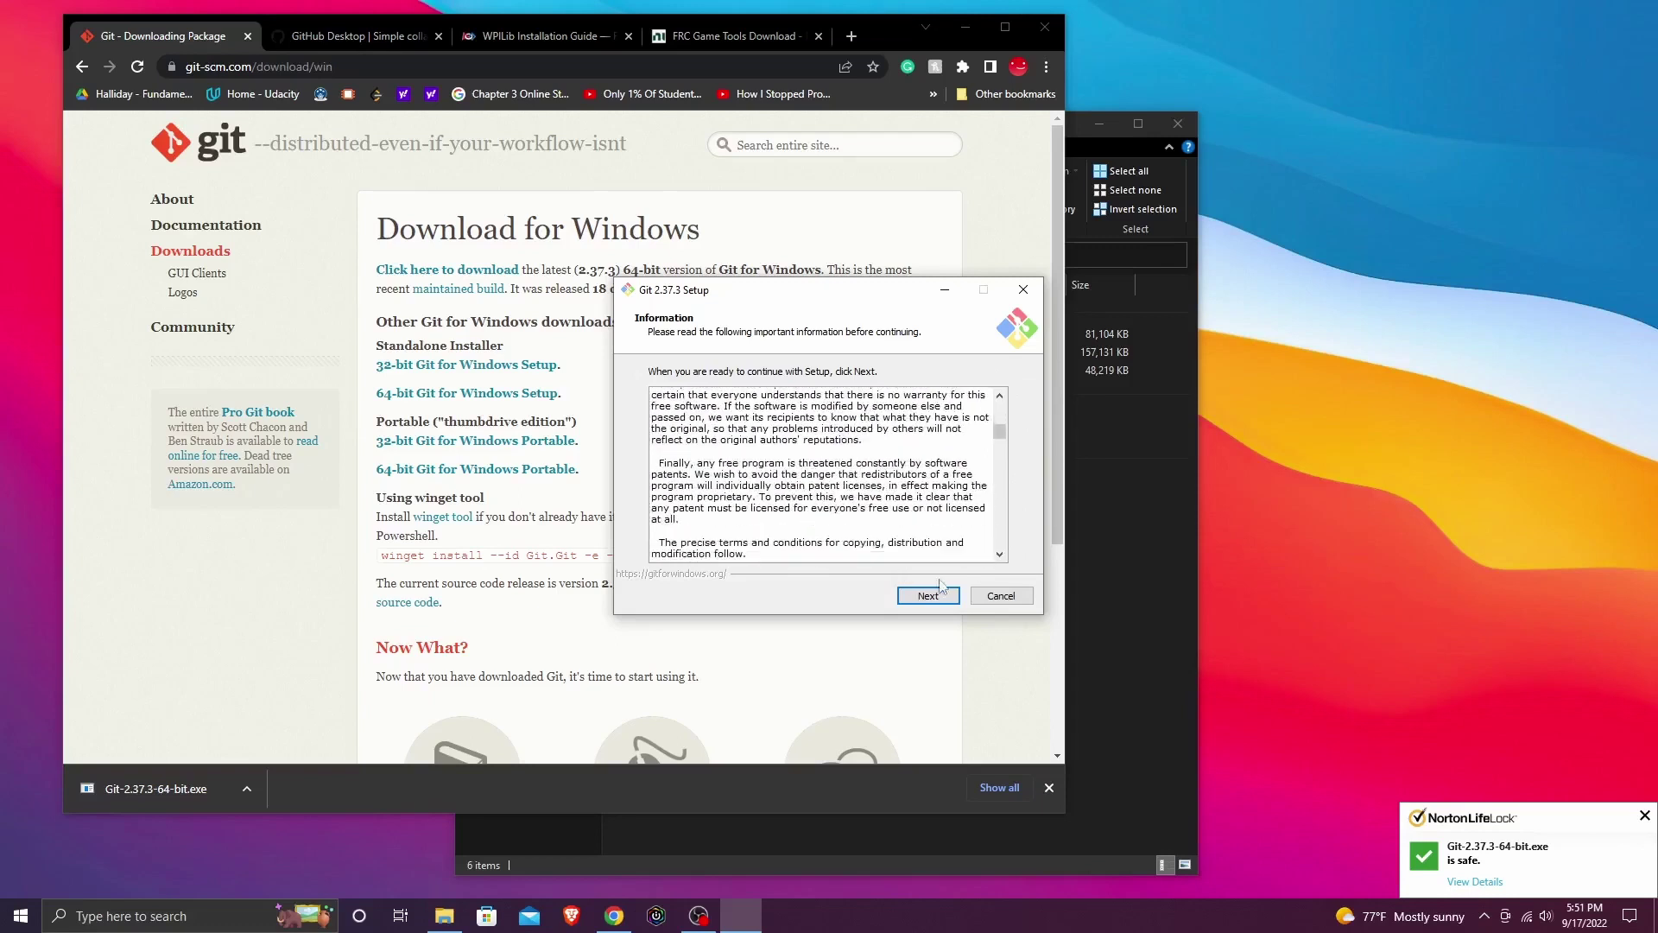
{"action": "scroll", "coordinate": [957, 468], "scroll_direction": "down", "scroll_amount": 15}
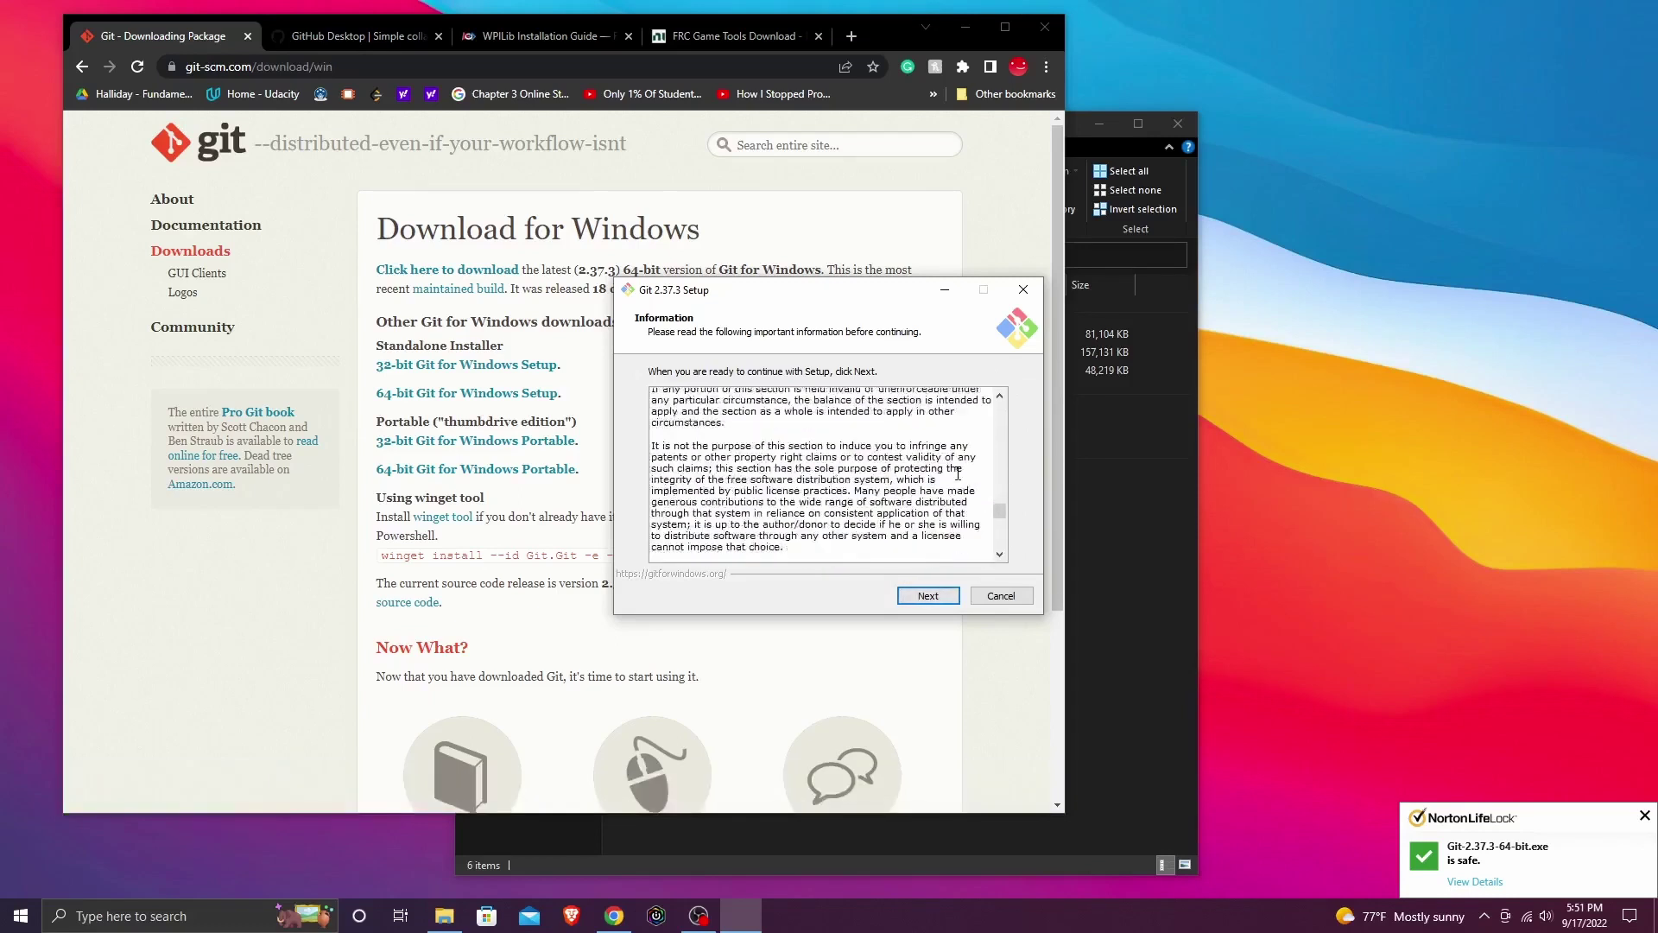
{"action": "left_click", "coordinate": [926, 596]}
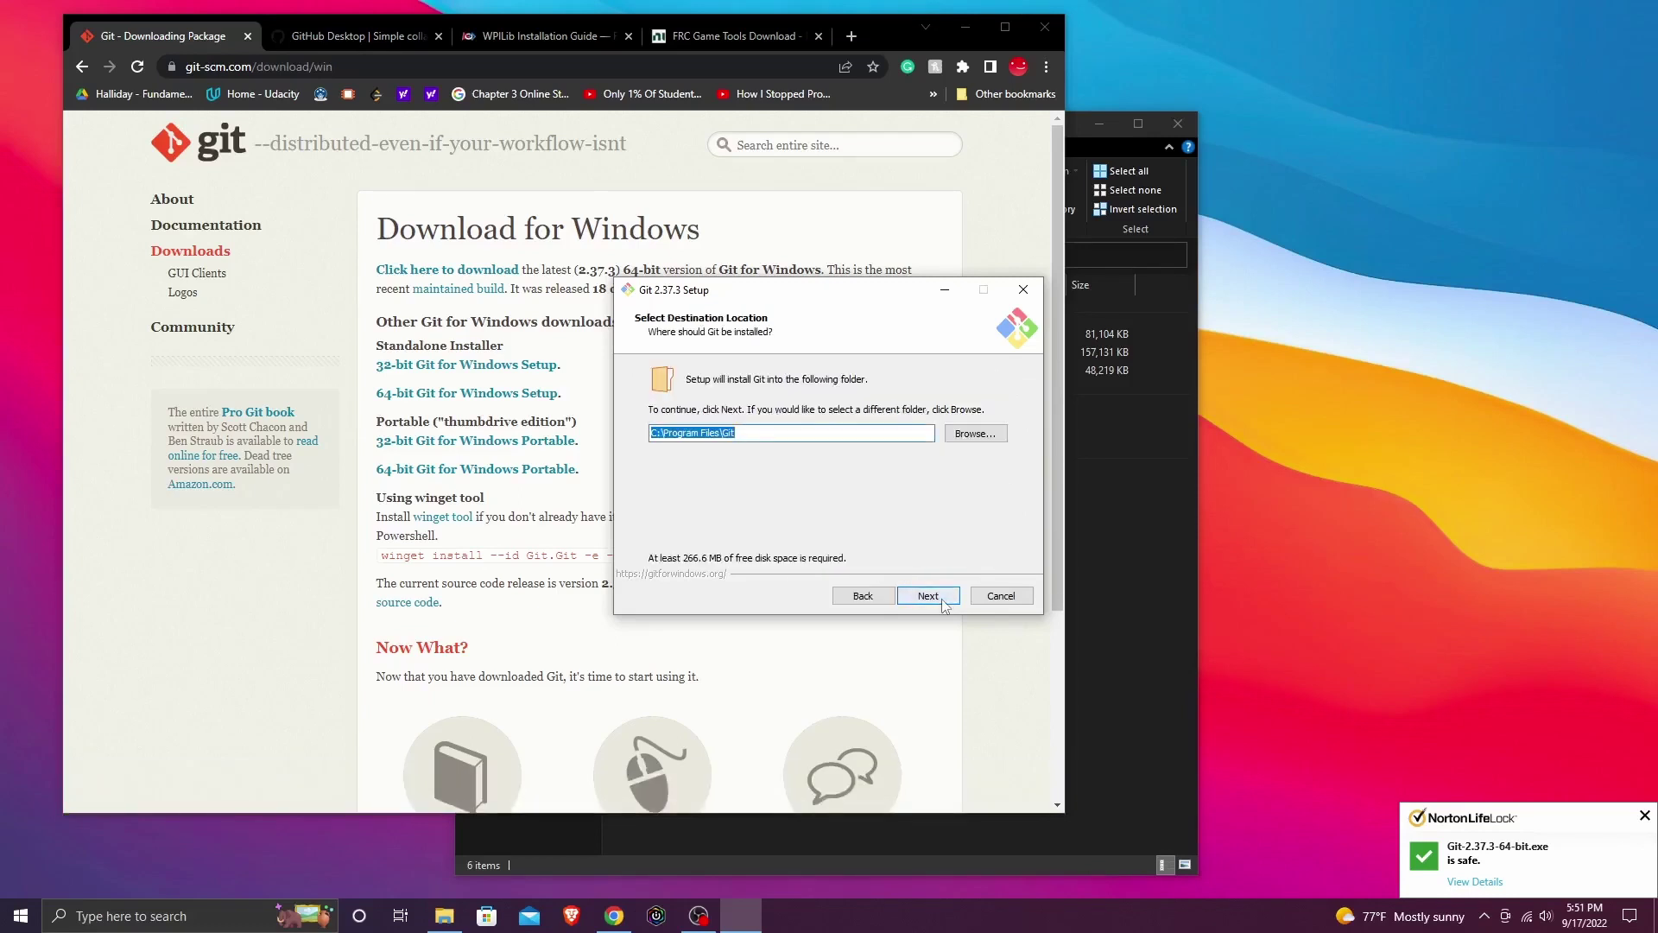
{"action": "left_click", "coordinate": [945, 605]}
{"action": "left_click", "coordinate": [944, 603]}
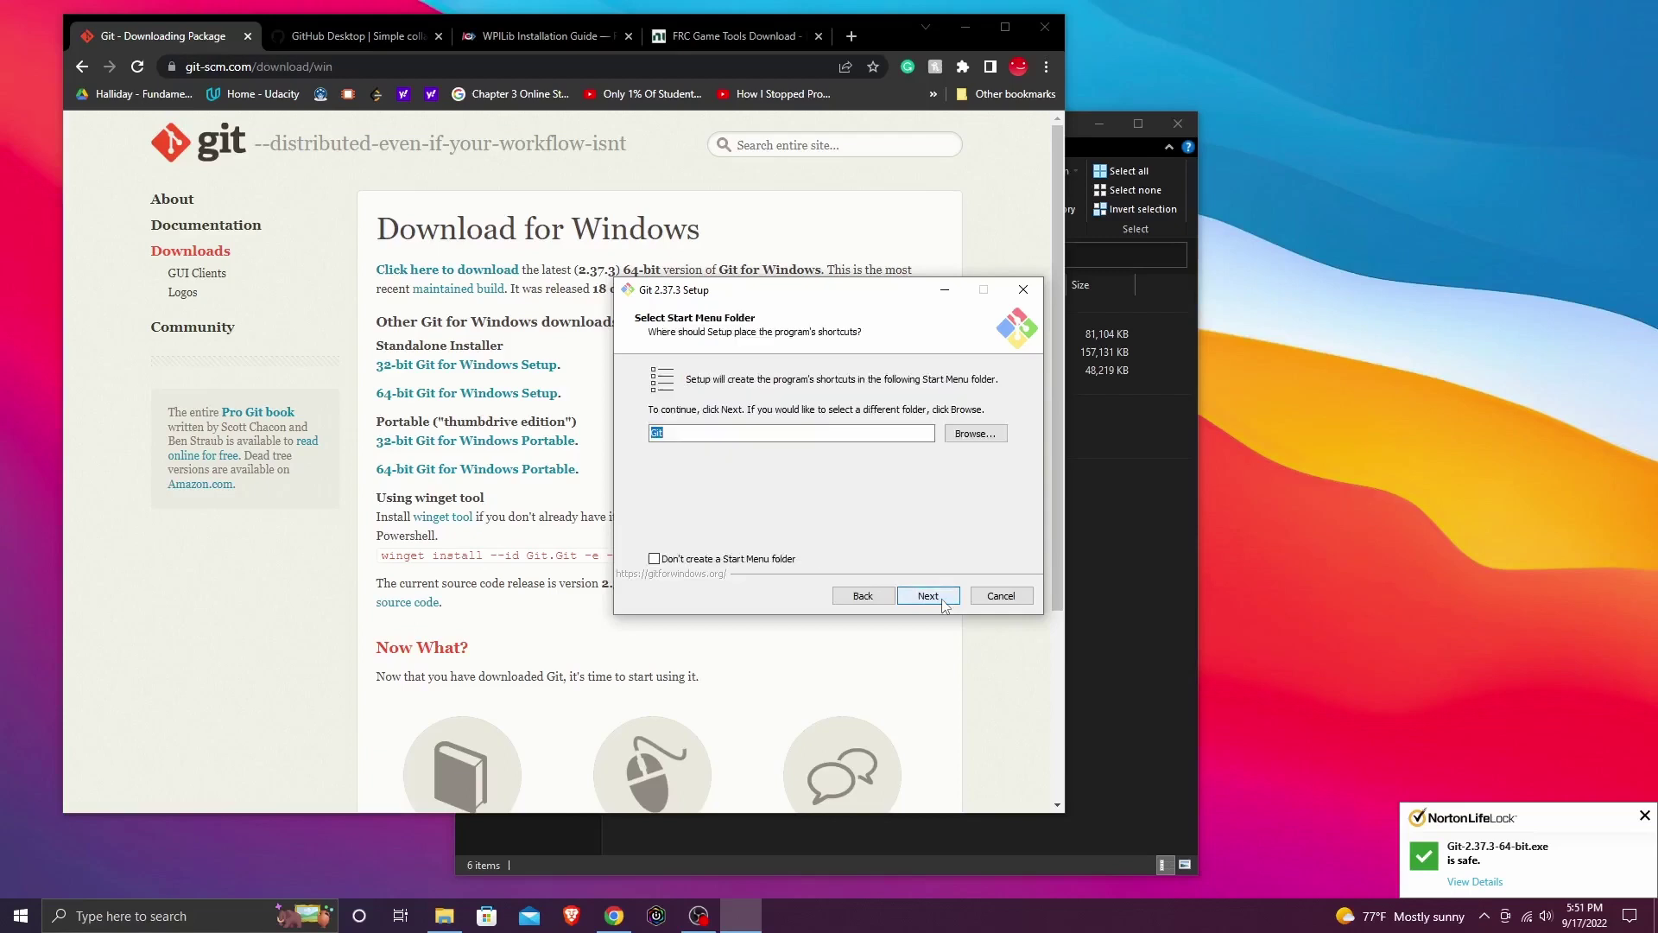
{"action": "left_click", "coordinate": [945, 605]}
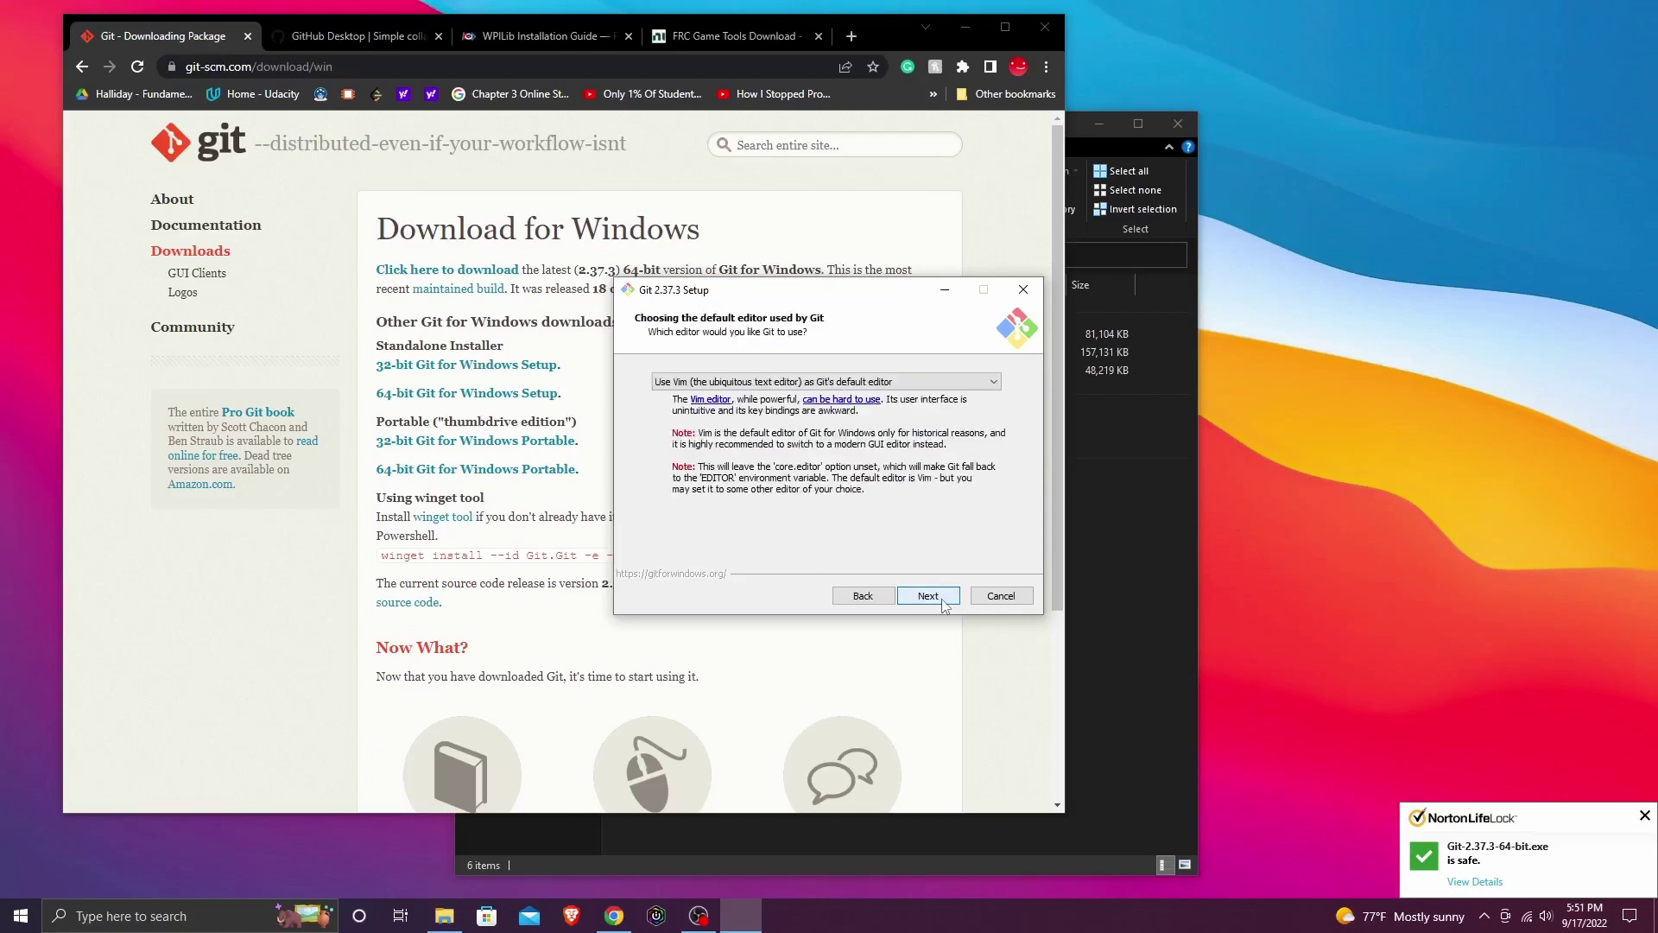
{"action": "left_click", "coordinate": [945, 605]}
{"action": "left_click", "coordinate": [945, 606]}
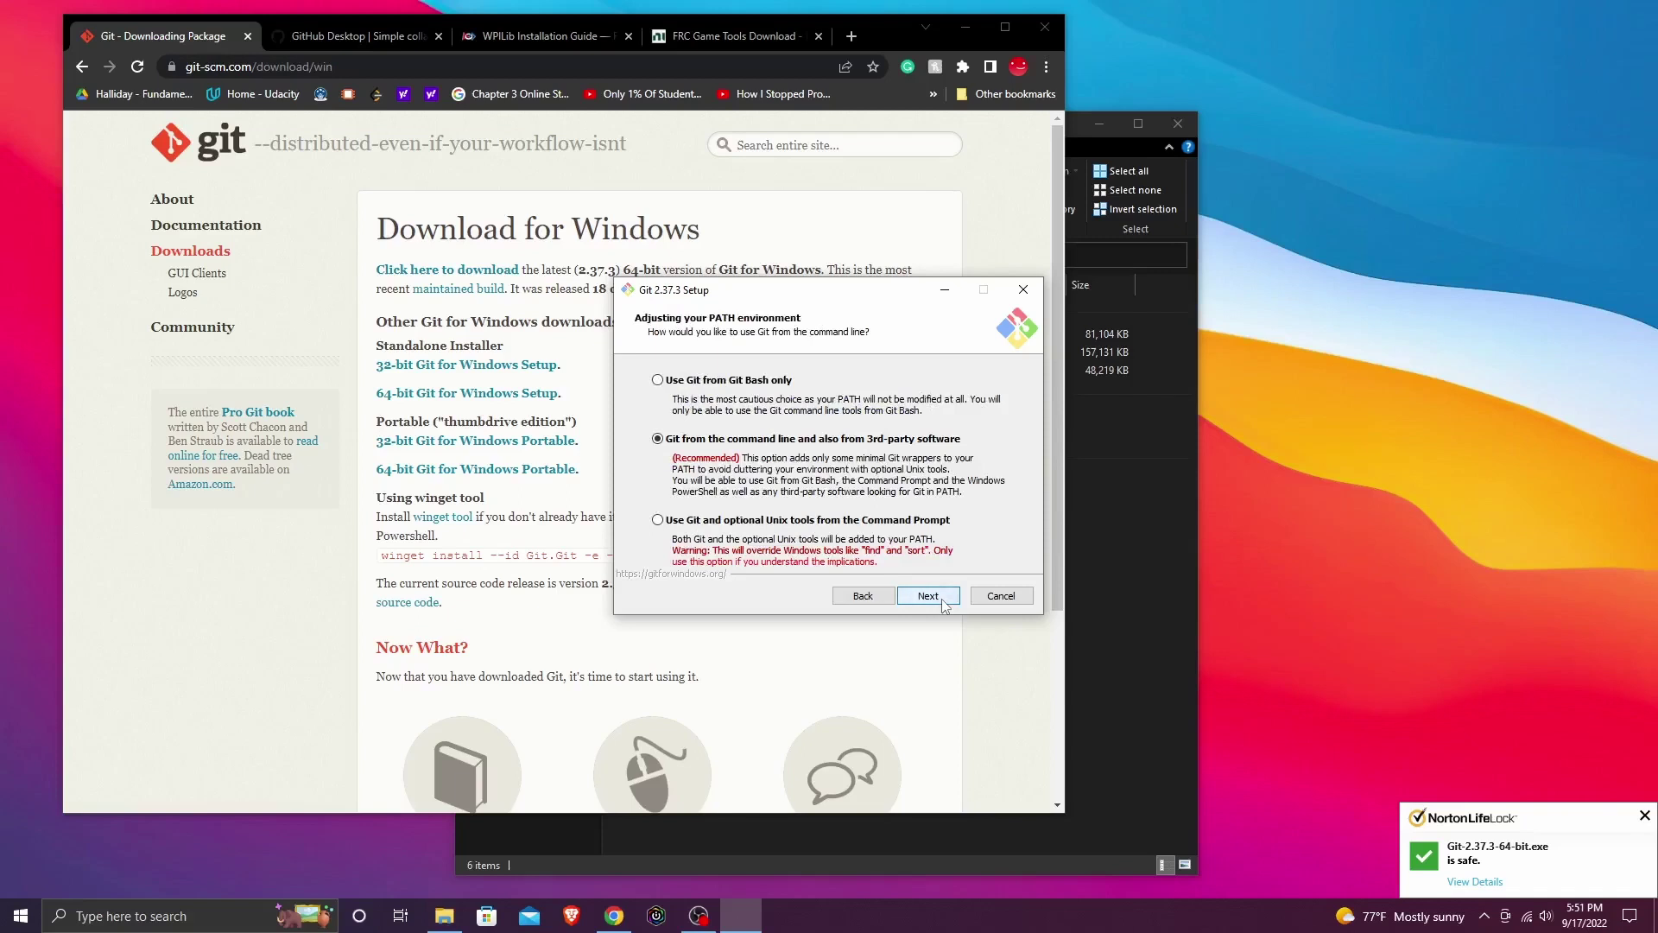
Step: Keep the defaults for PATH, OpenSSH, OpenSSL, line endings, terminal, pull, credential helper and caching
{"action": "left_click", "coordinate": [945, 605]}
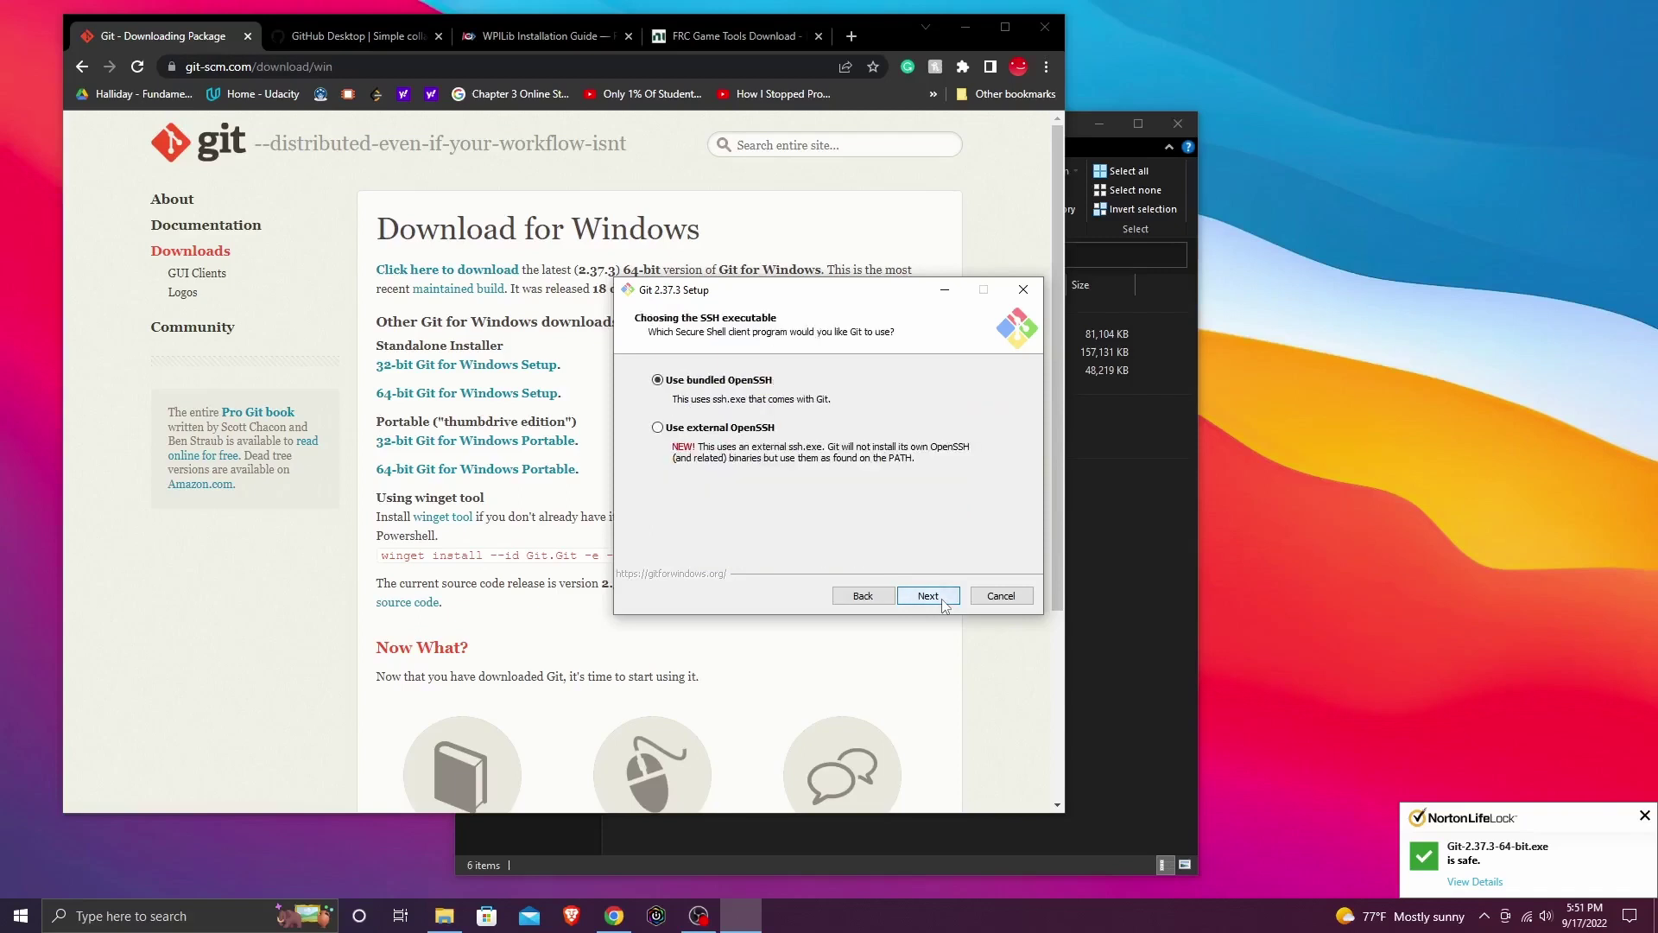
{"action": "left_click", "coordinate": [945, 605]}
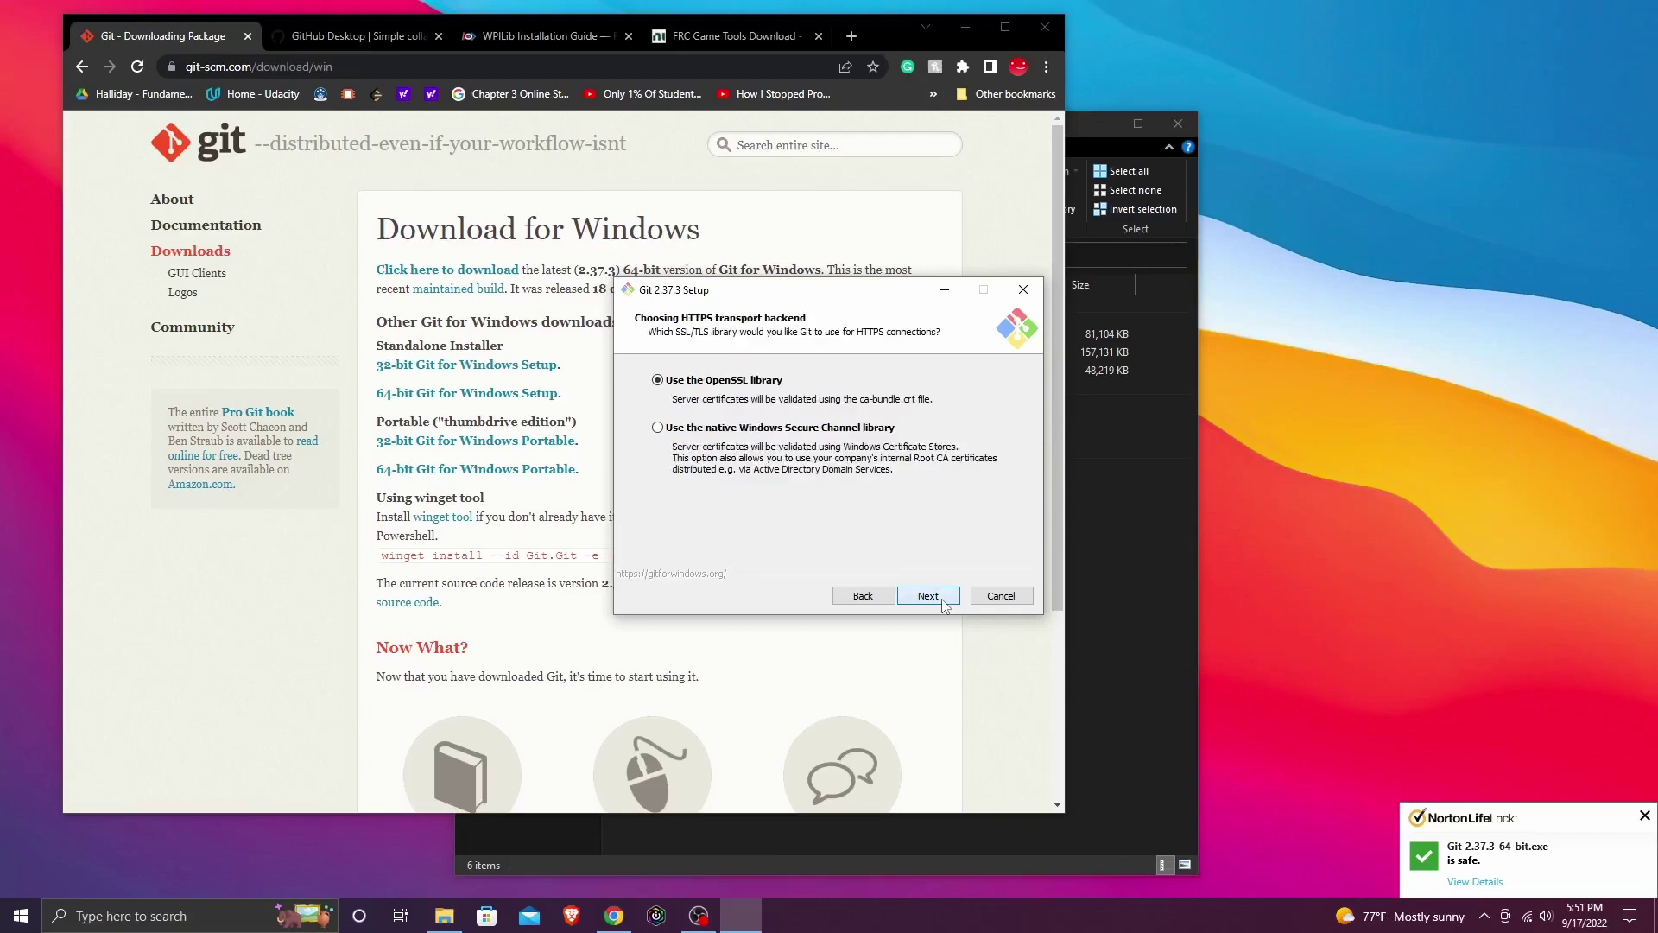
{"action": "left_click", "coordinate": [945, 606]}
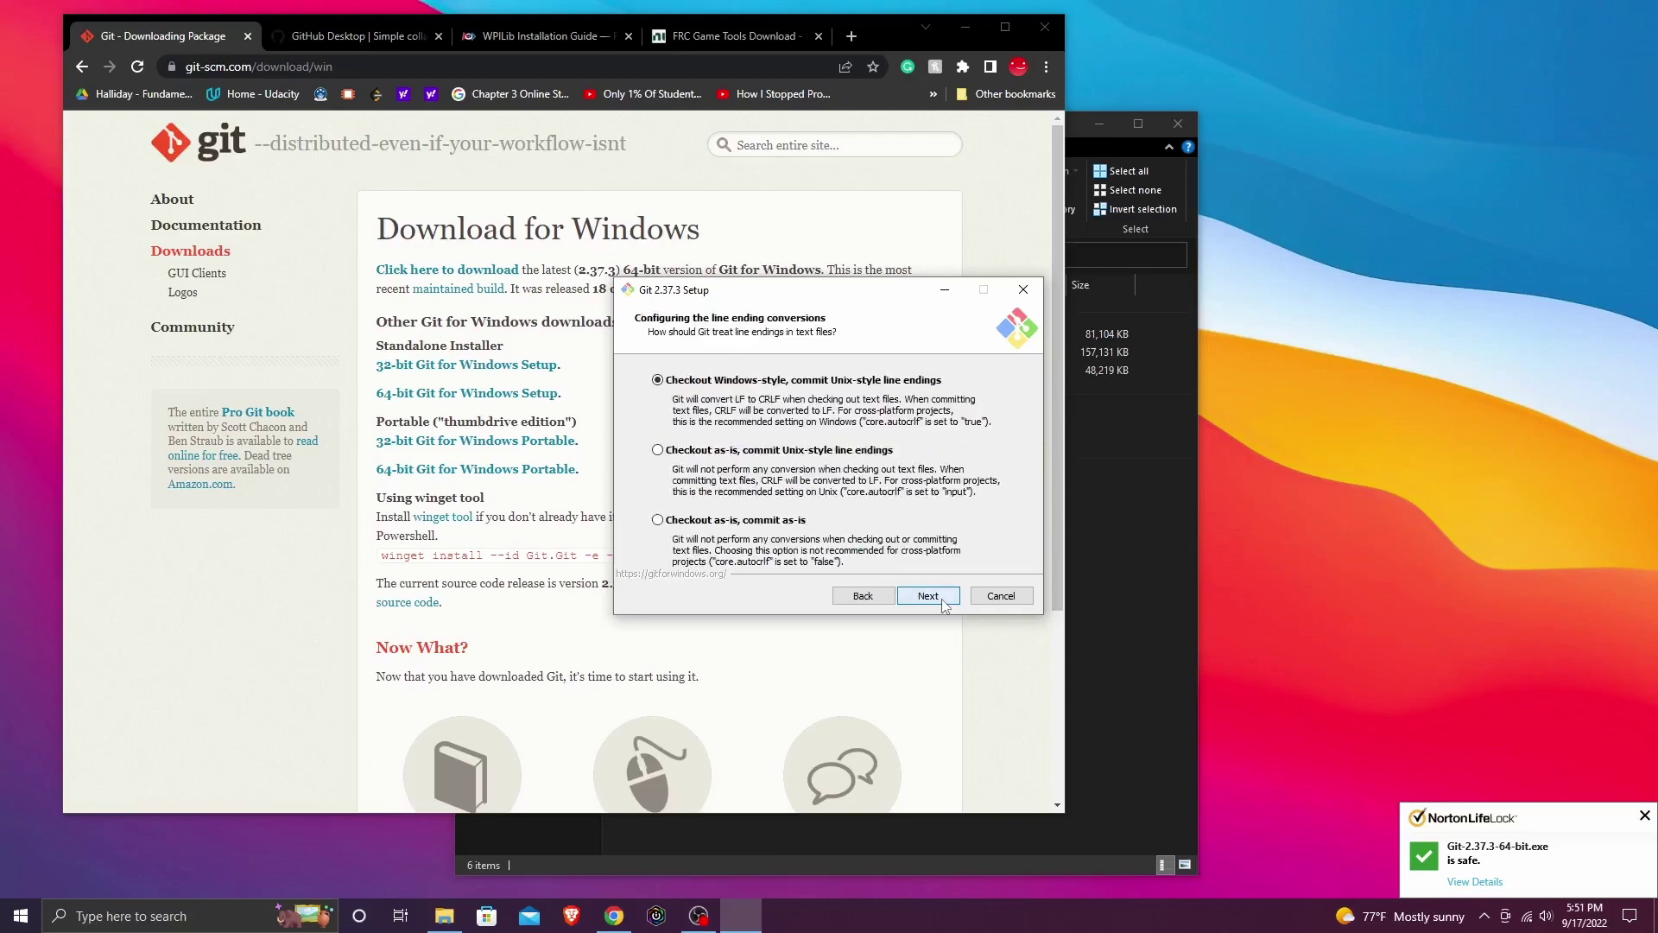
{"action": "left_click", "coordinate": [945, 605]}
{"action": "left_click", "coordinate": [945, 606]}
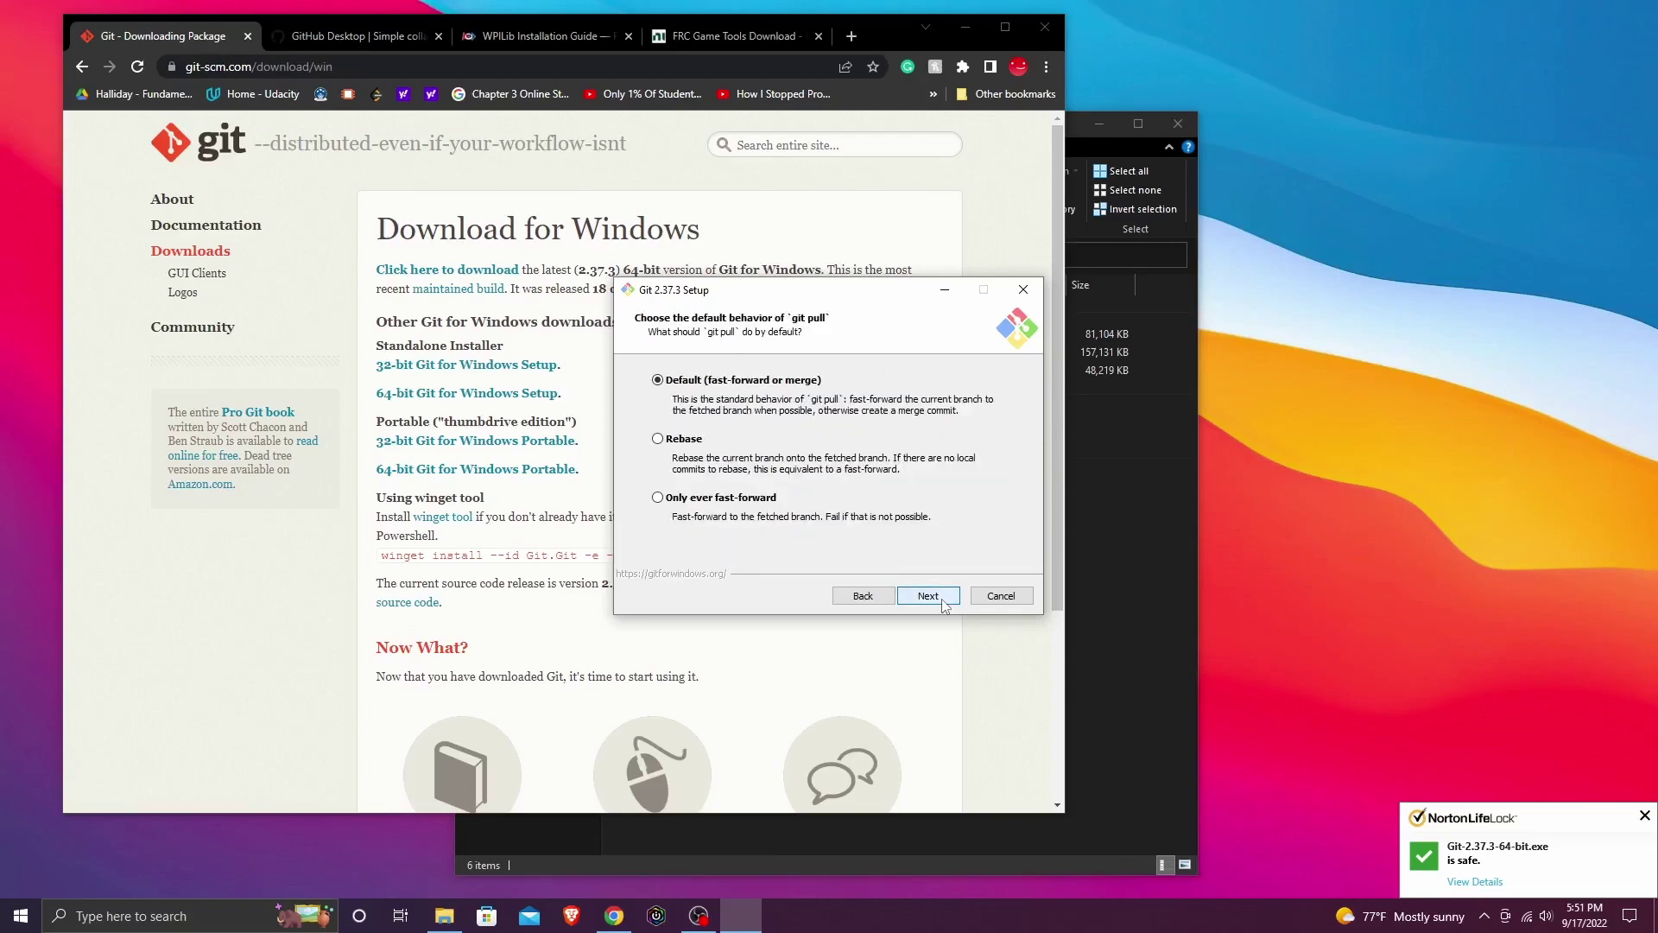
{"action": "left_click", "coordinate": [944, 606]}
{"action": "left_click", "coordinate": [945, 606]}
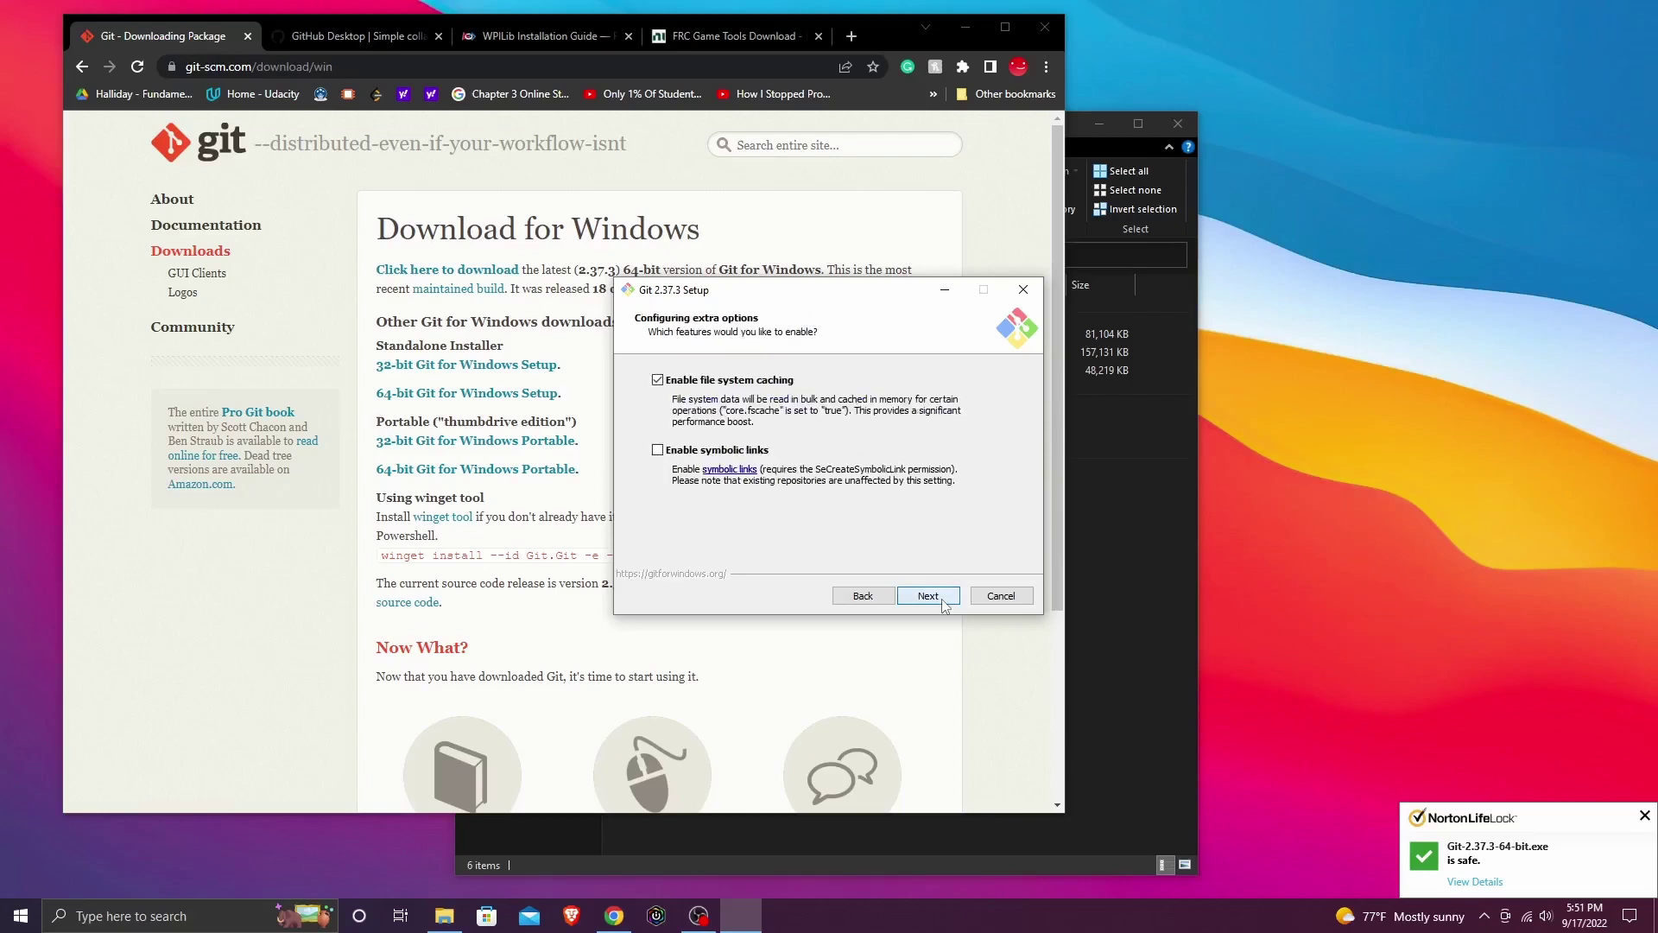
{"action": "left_click", "coordinate": [945, 606]}
Step: Install Git 2.37.3, finish the wizard, and dismiss the prompt to open the release notes
{"action": "left_click", "coordinate": [943, 603]}
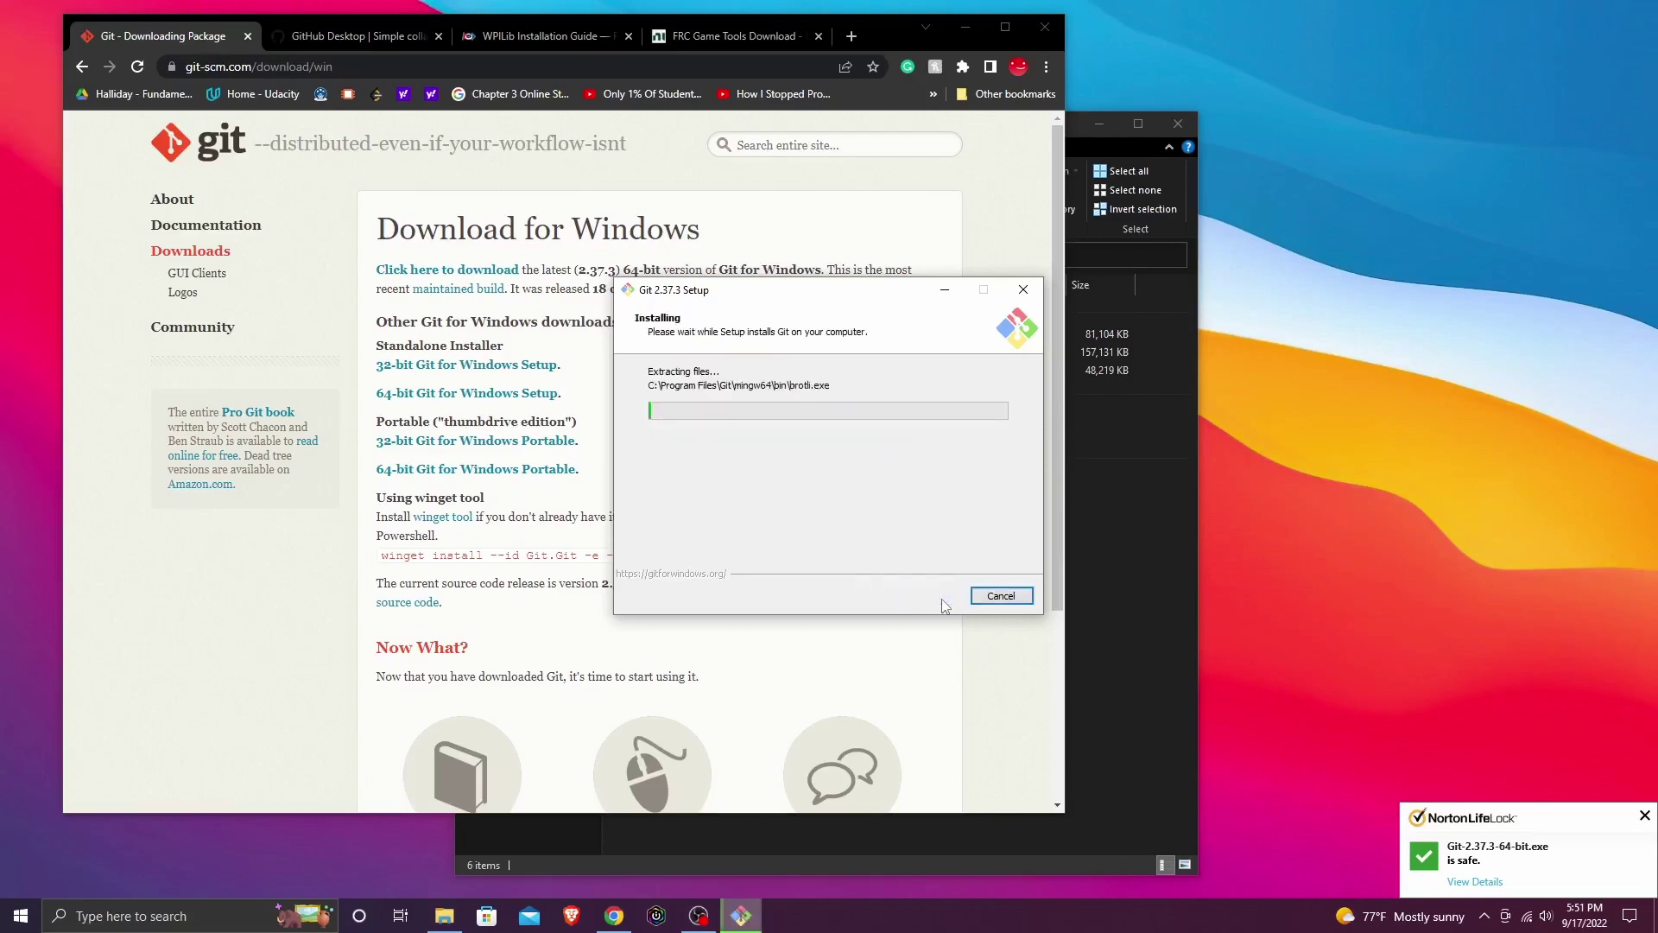
{"action": "left_click_drag", "start_coordinate": [785, 289], "coordinate": [1377, 62]}
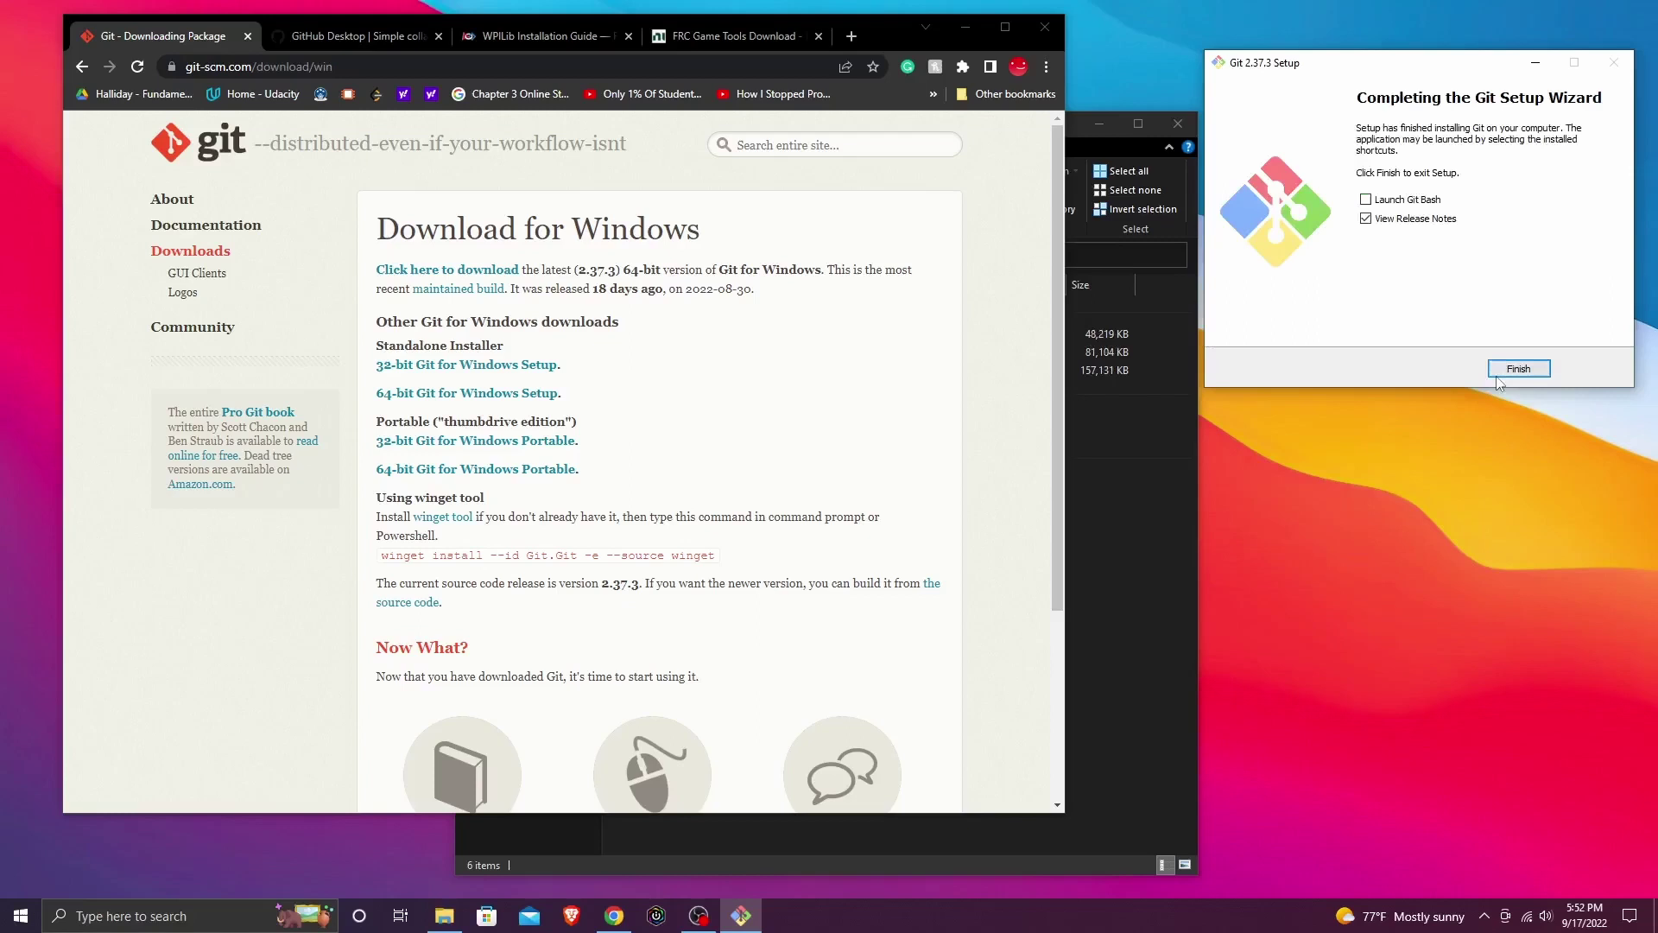
{"action": "left_click", "coordinate": [1503, 373]}
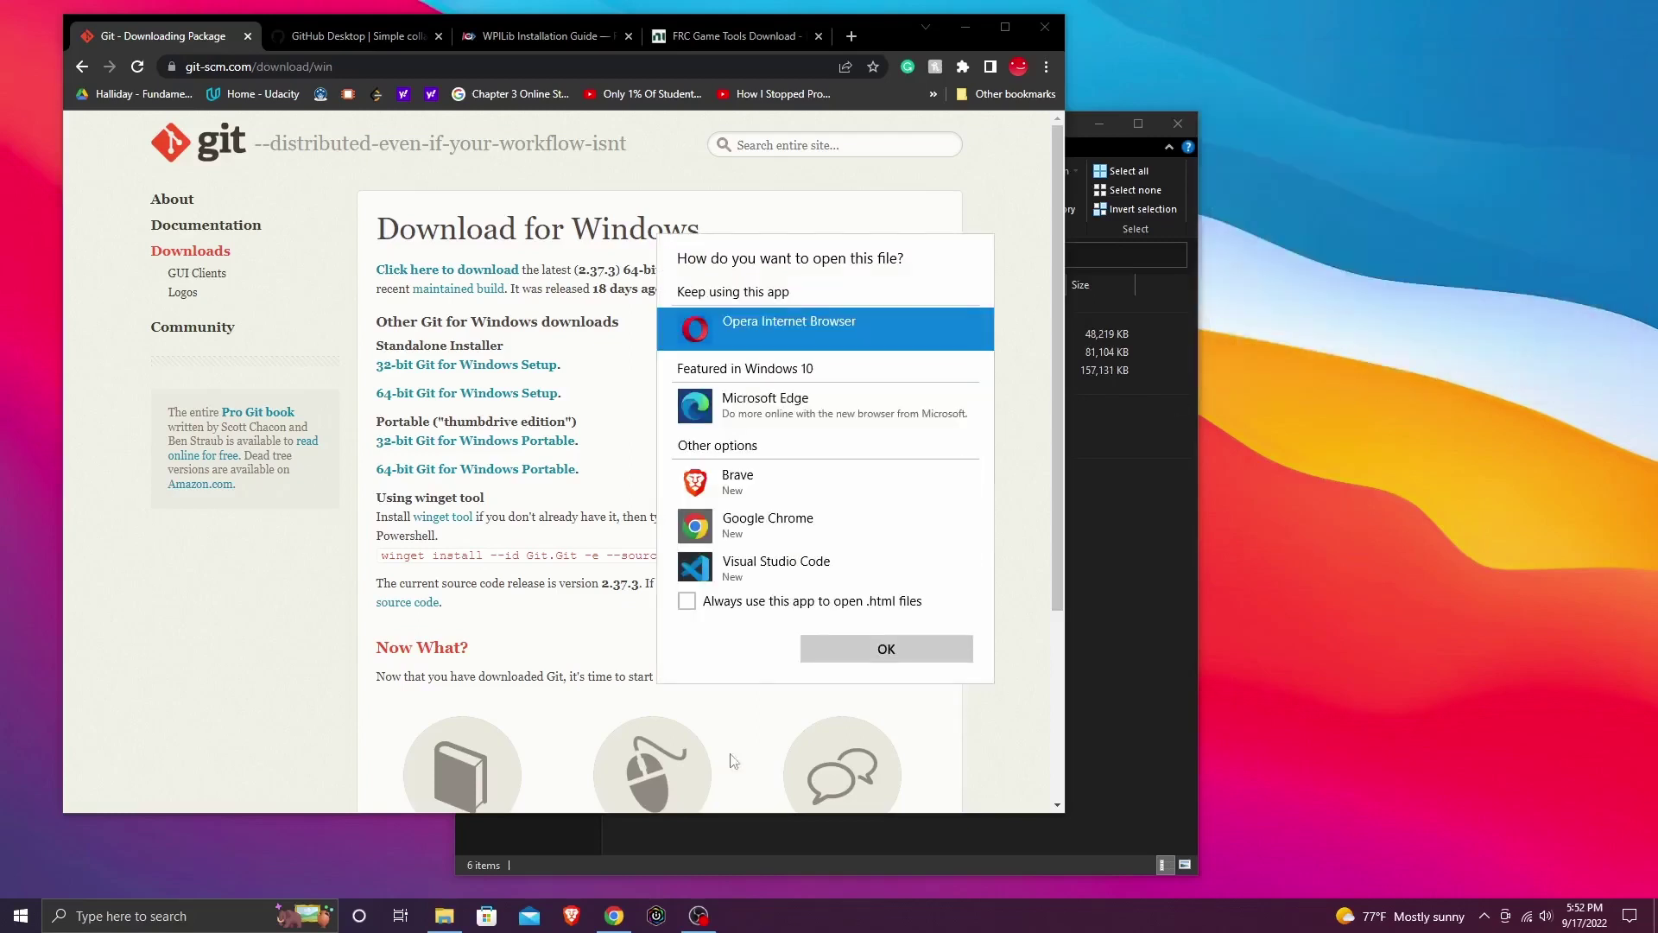
{"action": "left_click", "coordinate": [1253, 736]}
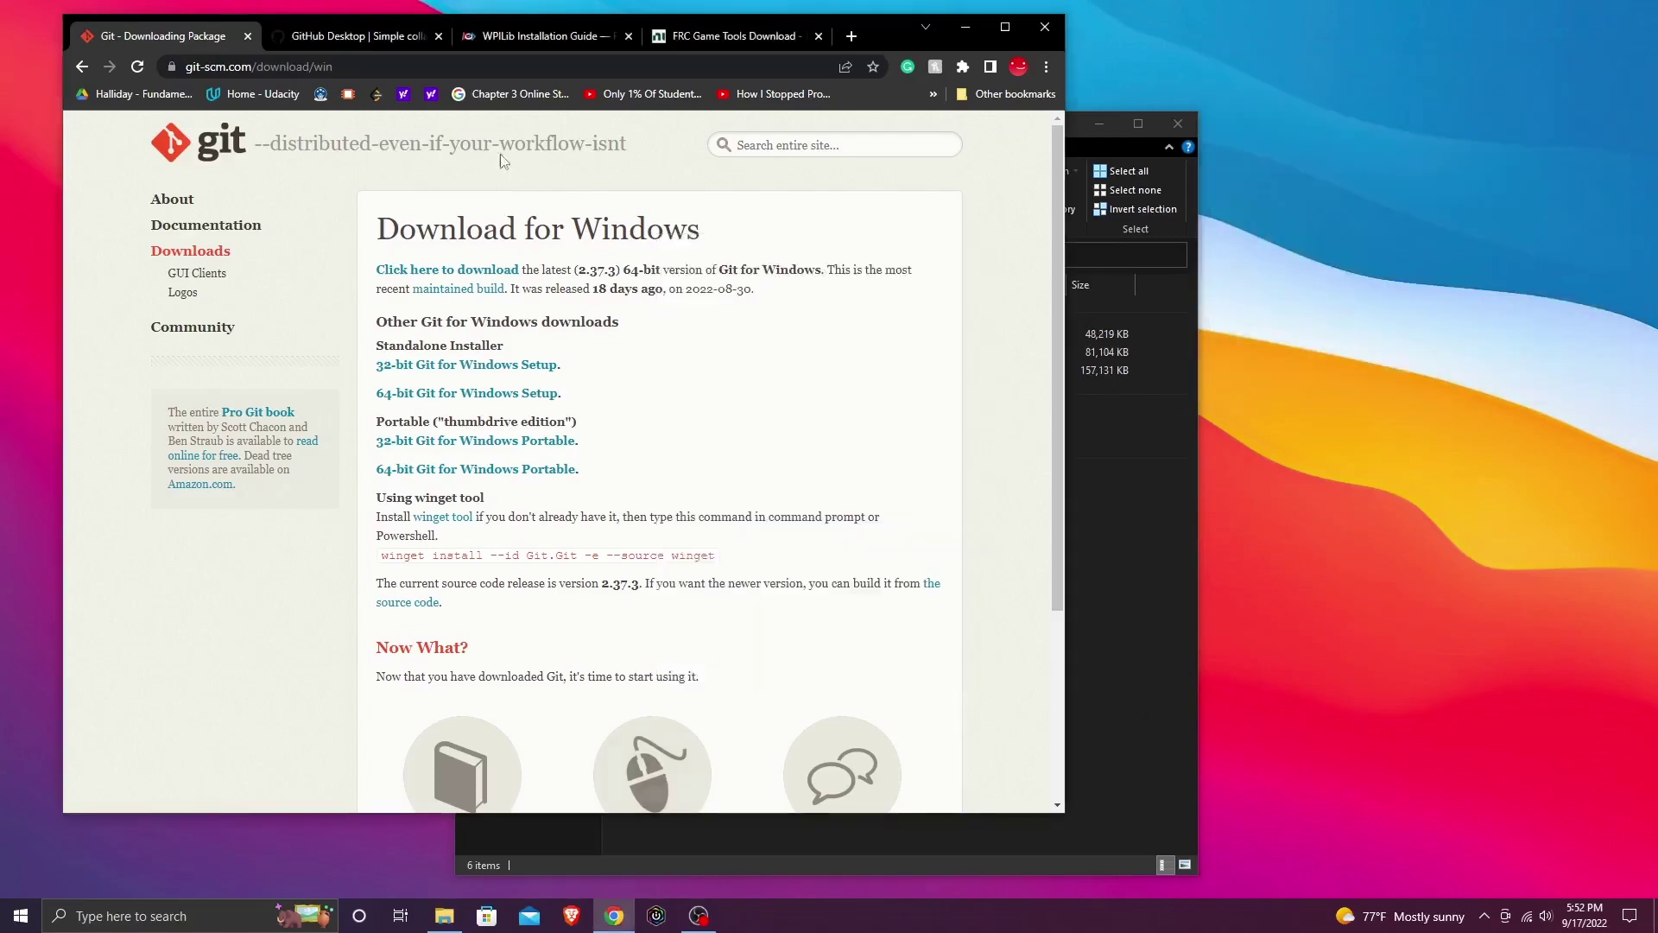
Step: Close the Git tab and download the GitHub Desktop installer for Windows (64bit)
{"action": "left_click", "coordinate": [247, 35]}
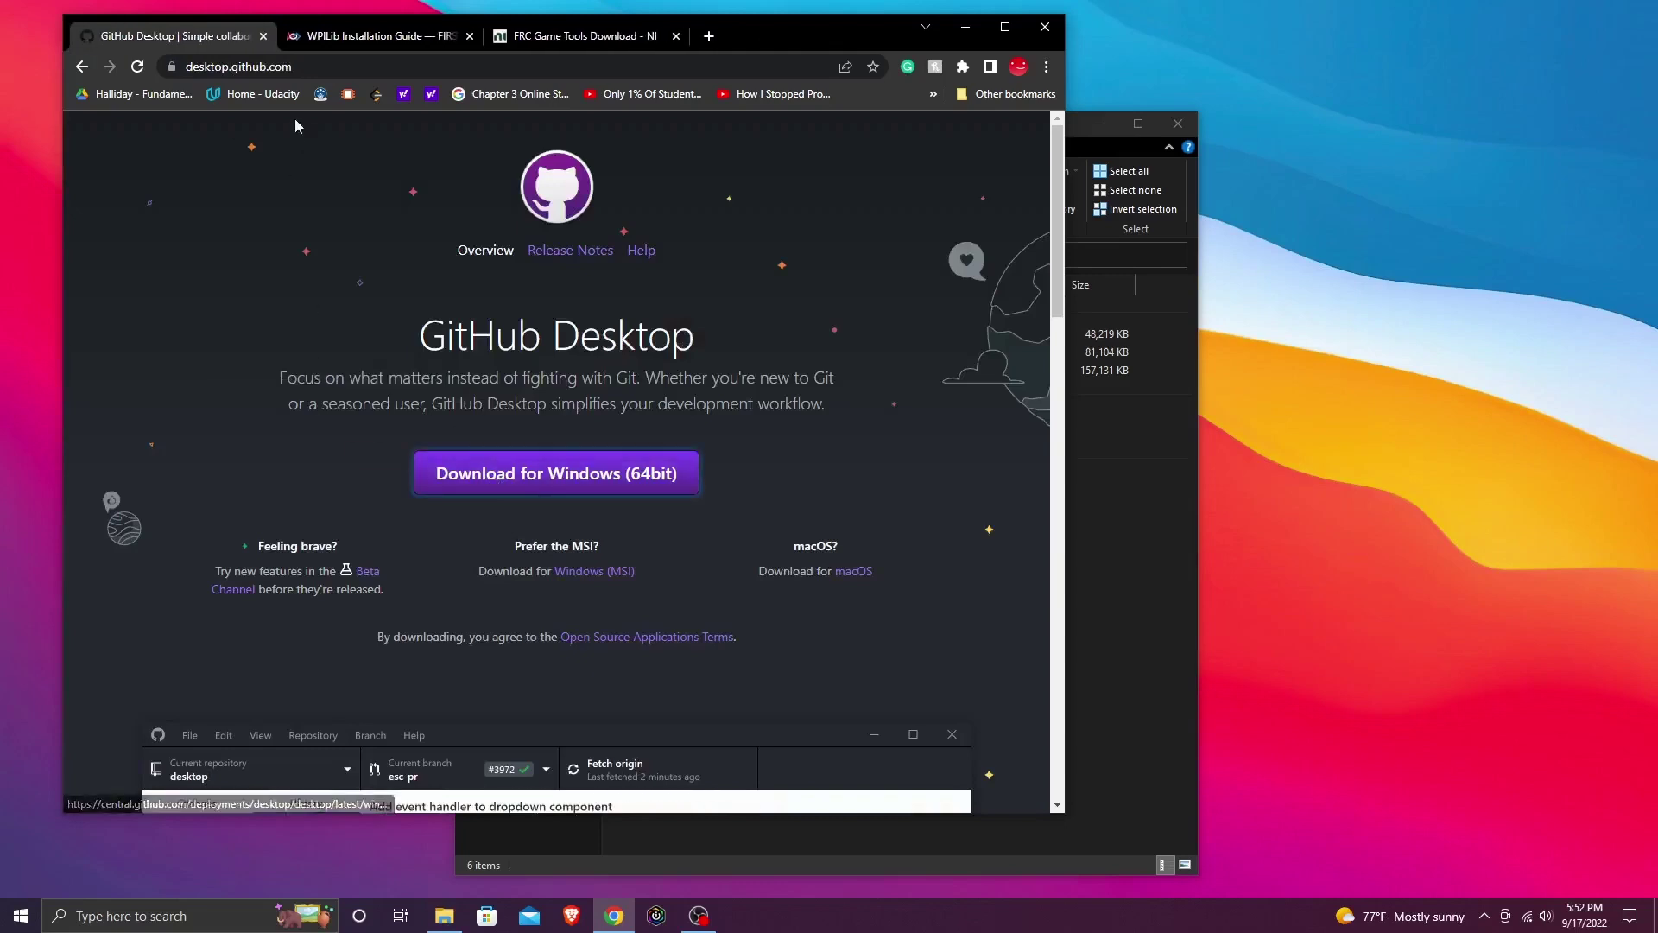
{"action": "left_click", "coordinate": [289, 73]}
{"action": "left_click", "coordinate": [339, 345]}
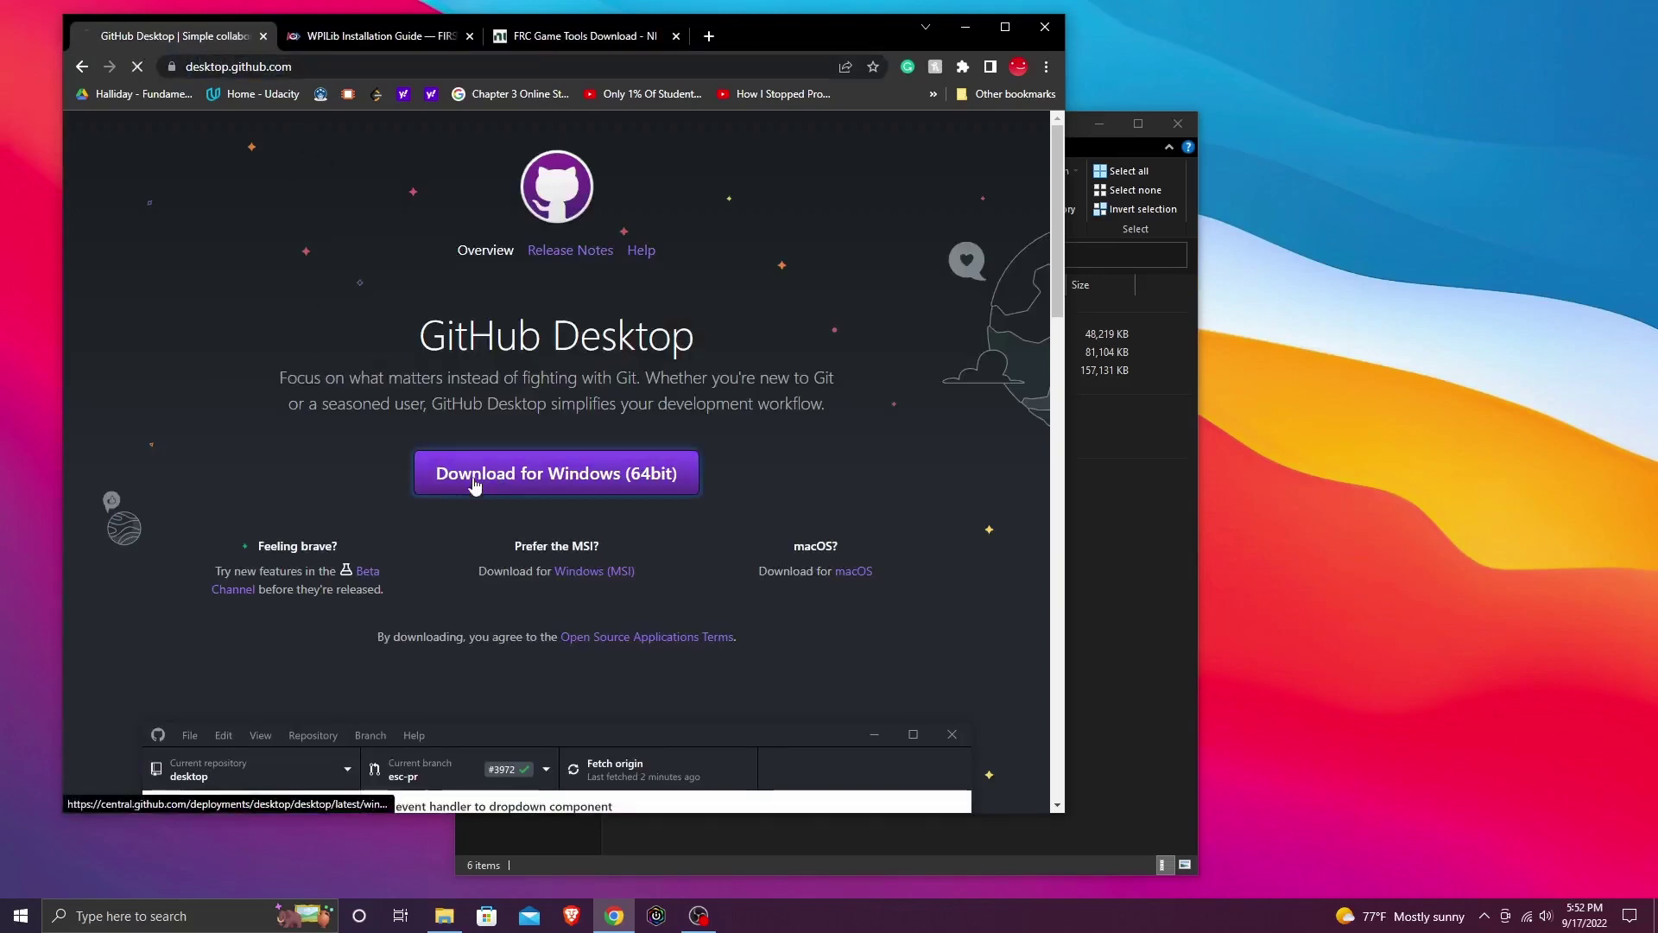
{"action": "left_click", "coordinate": [481, 483]}
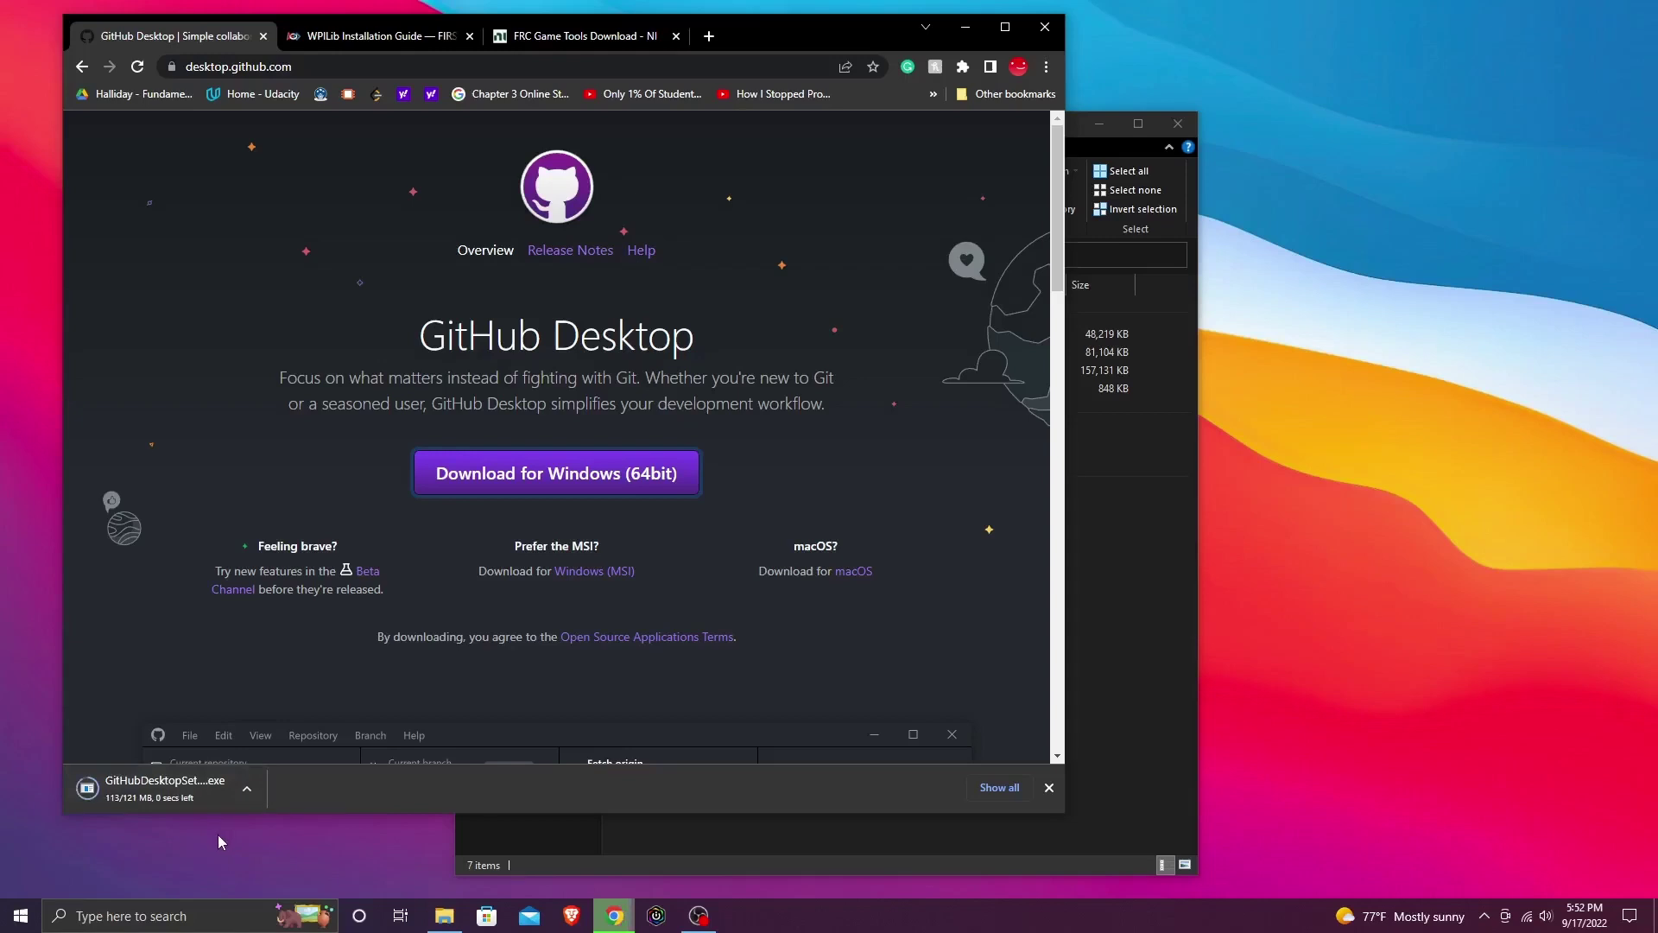
Step: Run the downloaded GitHub Desktop installer and dismiss the Norton safety notification
{"action": "left_click", "coordinate": [190, 790]}
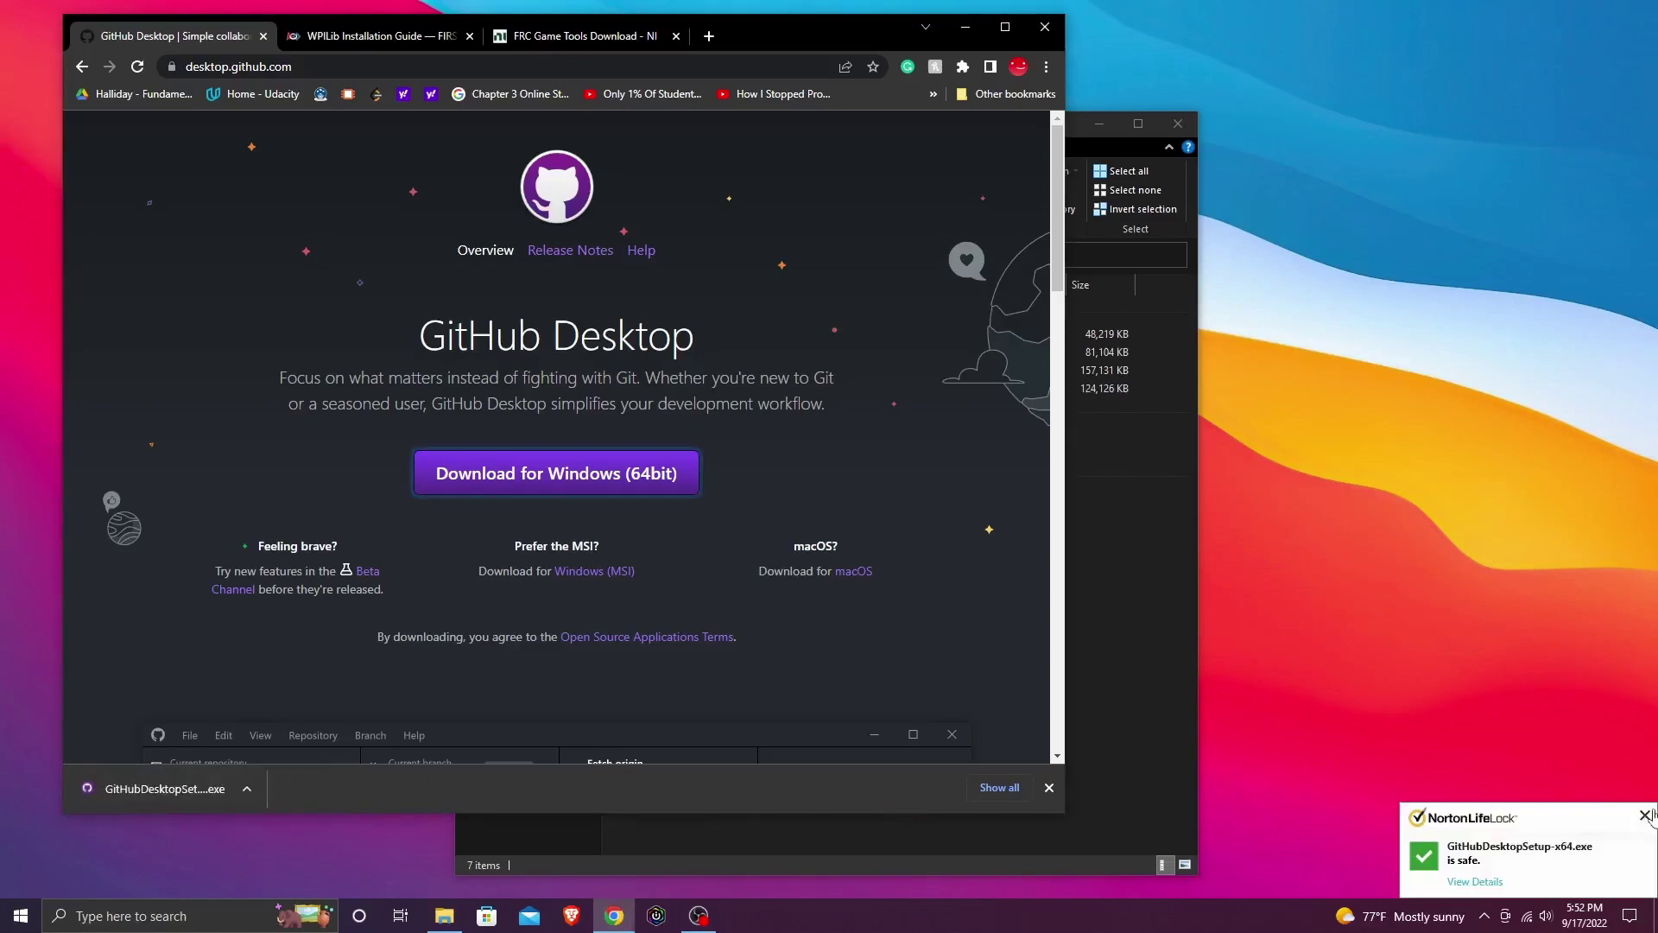
{"action": "left_click", "coordinate": [1646, 815]}
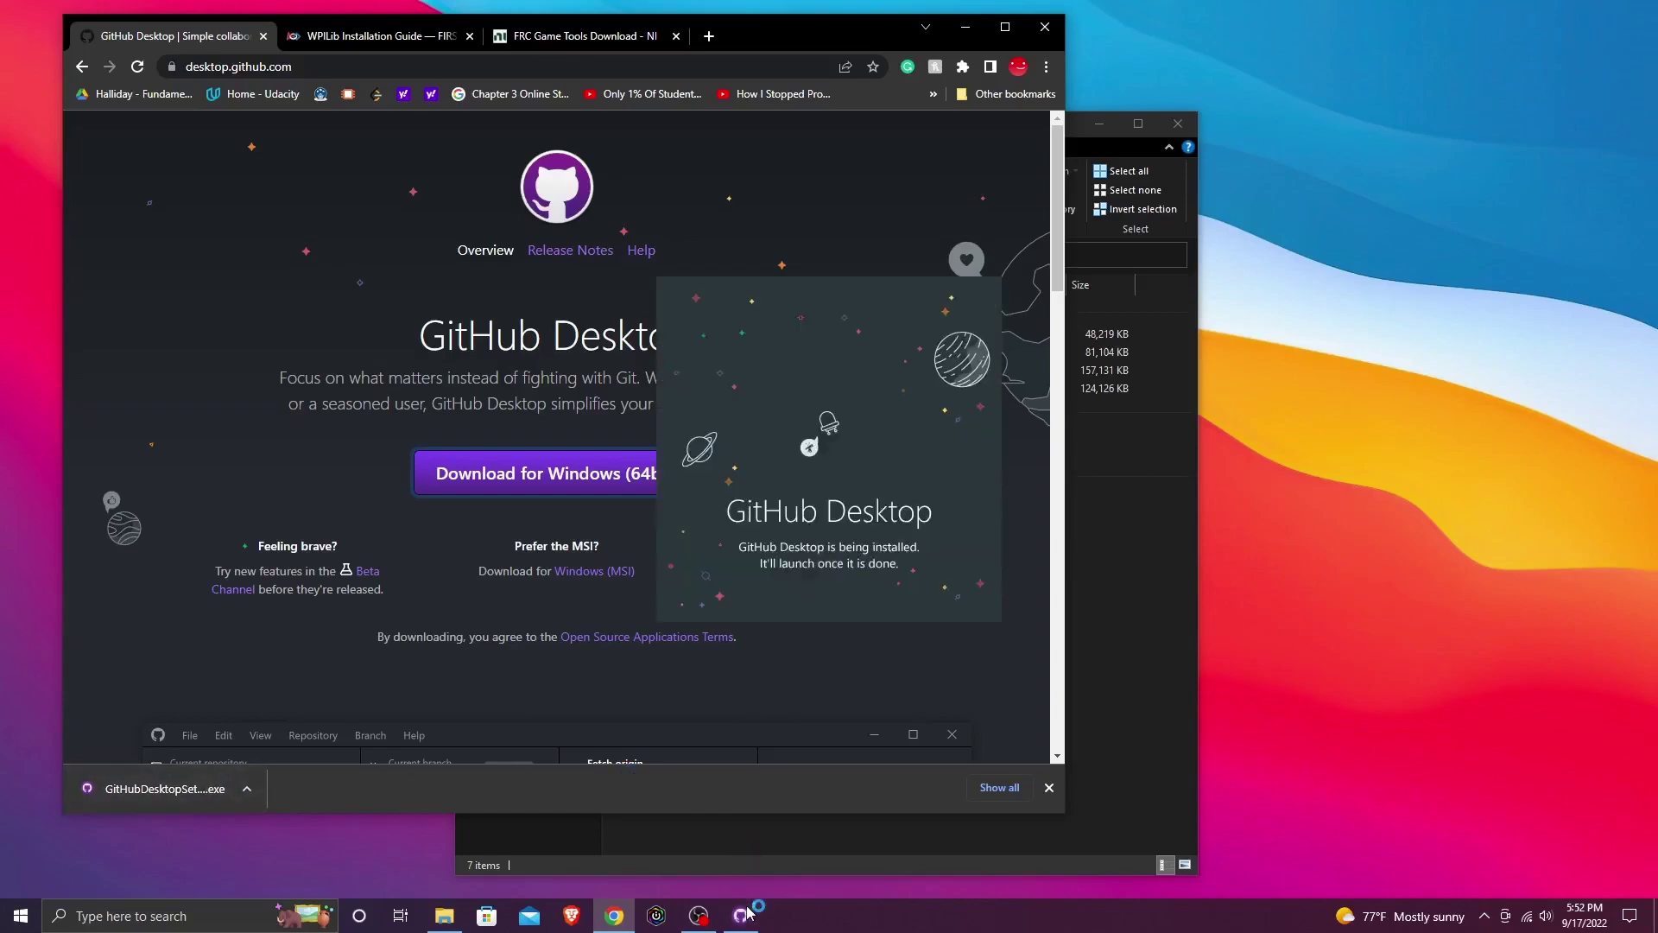
{"action": "left_click", "coordinate": [751, 868]}
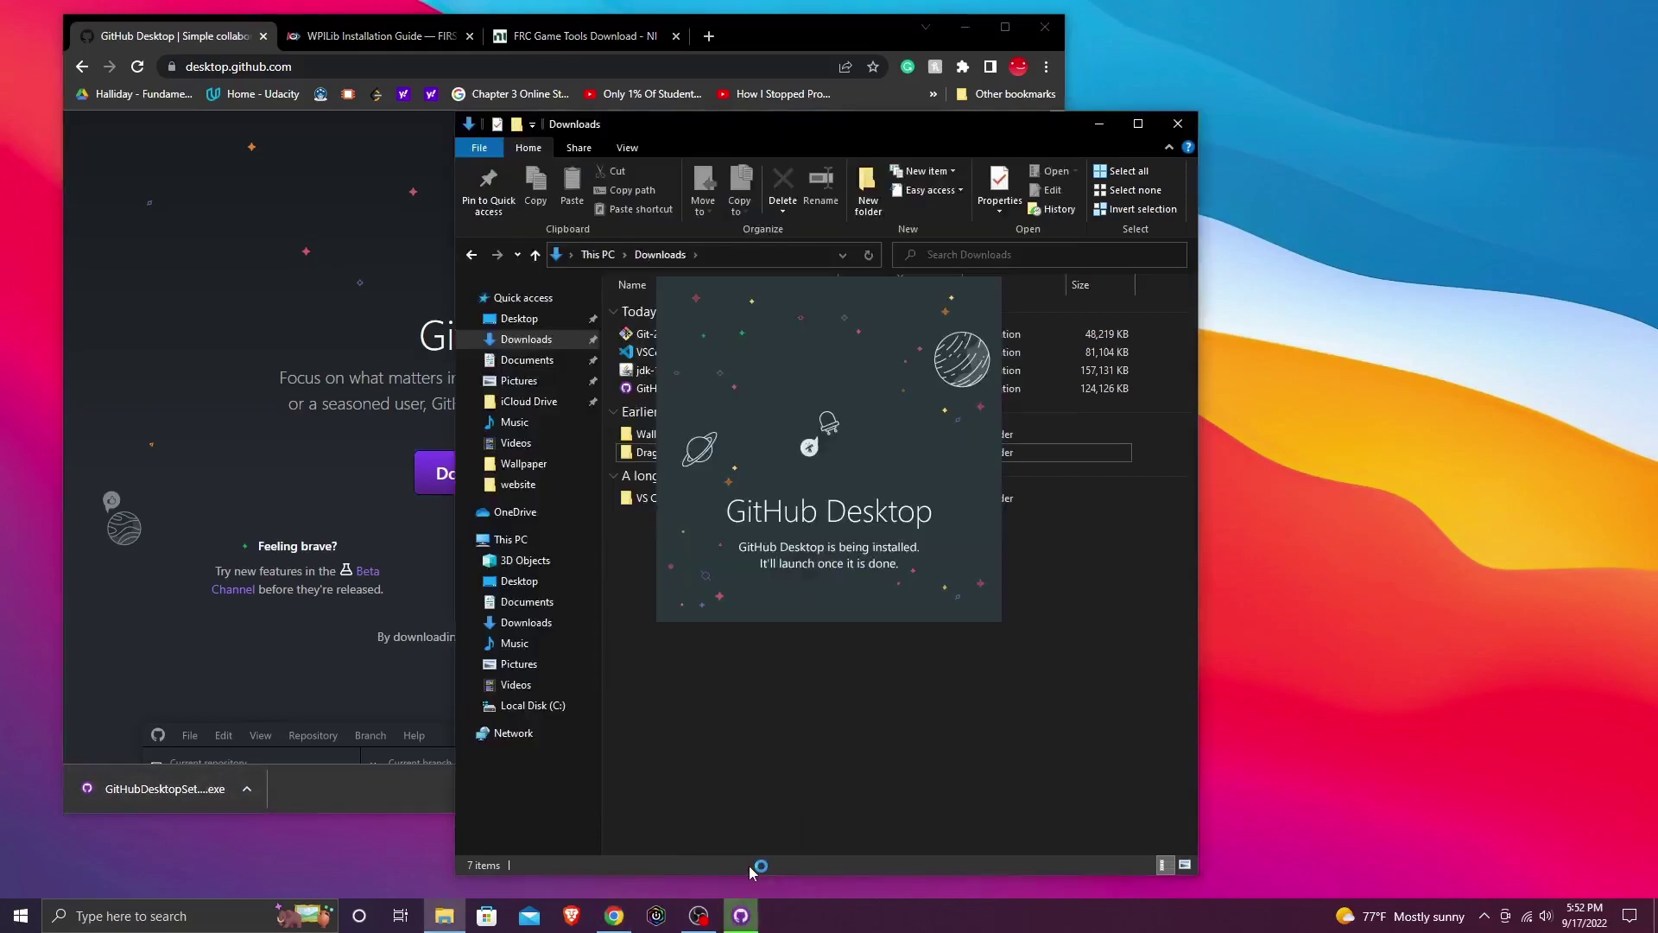
Step: Authorize GitHub Desktop through the browser sign-in, finish Configure Git, then close GitHub Desktop and Opera
{"action": "left_click", "coordinate": [363, 657]}
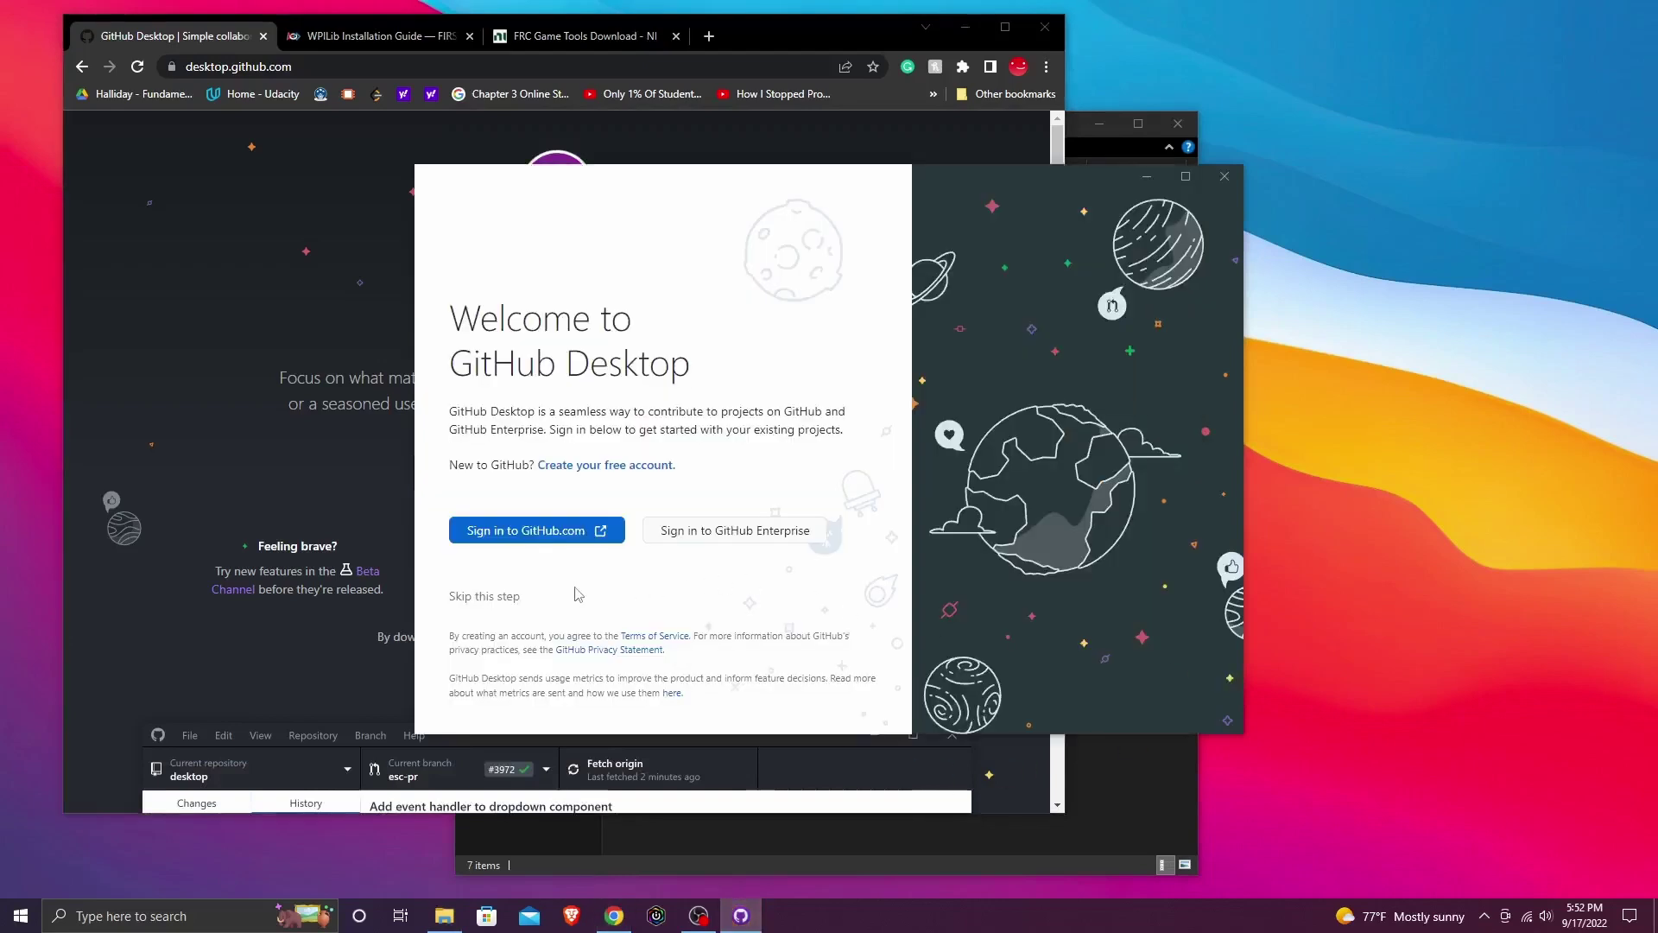
{"action": "left_click", "coordinate": [564, 532]}
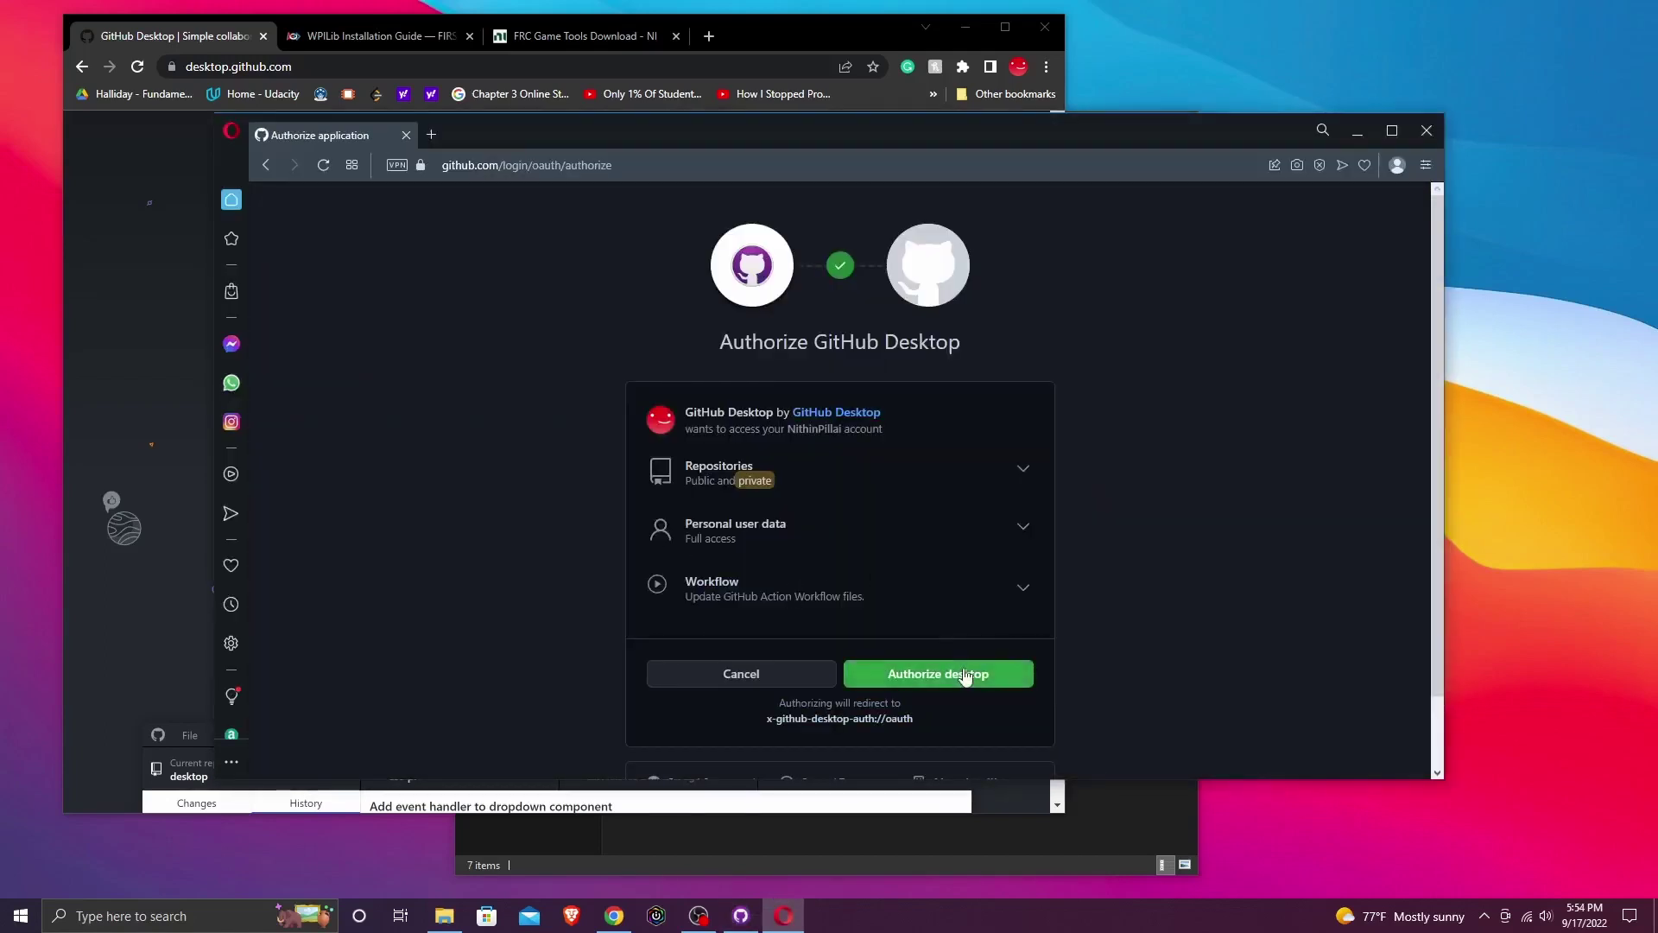
{"action": "left_click", "coordinate": [966, 673]}
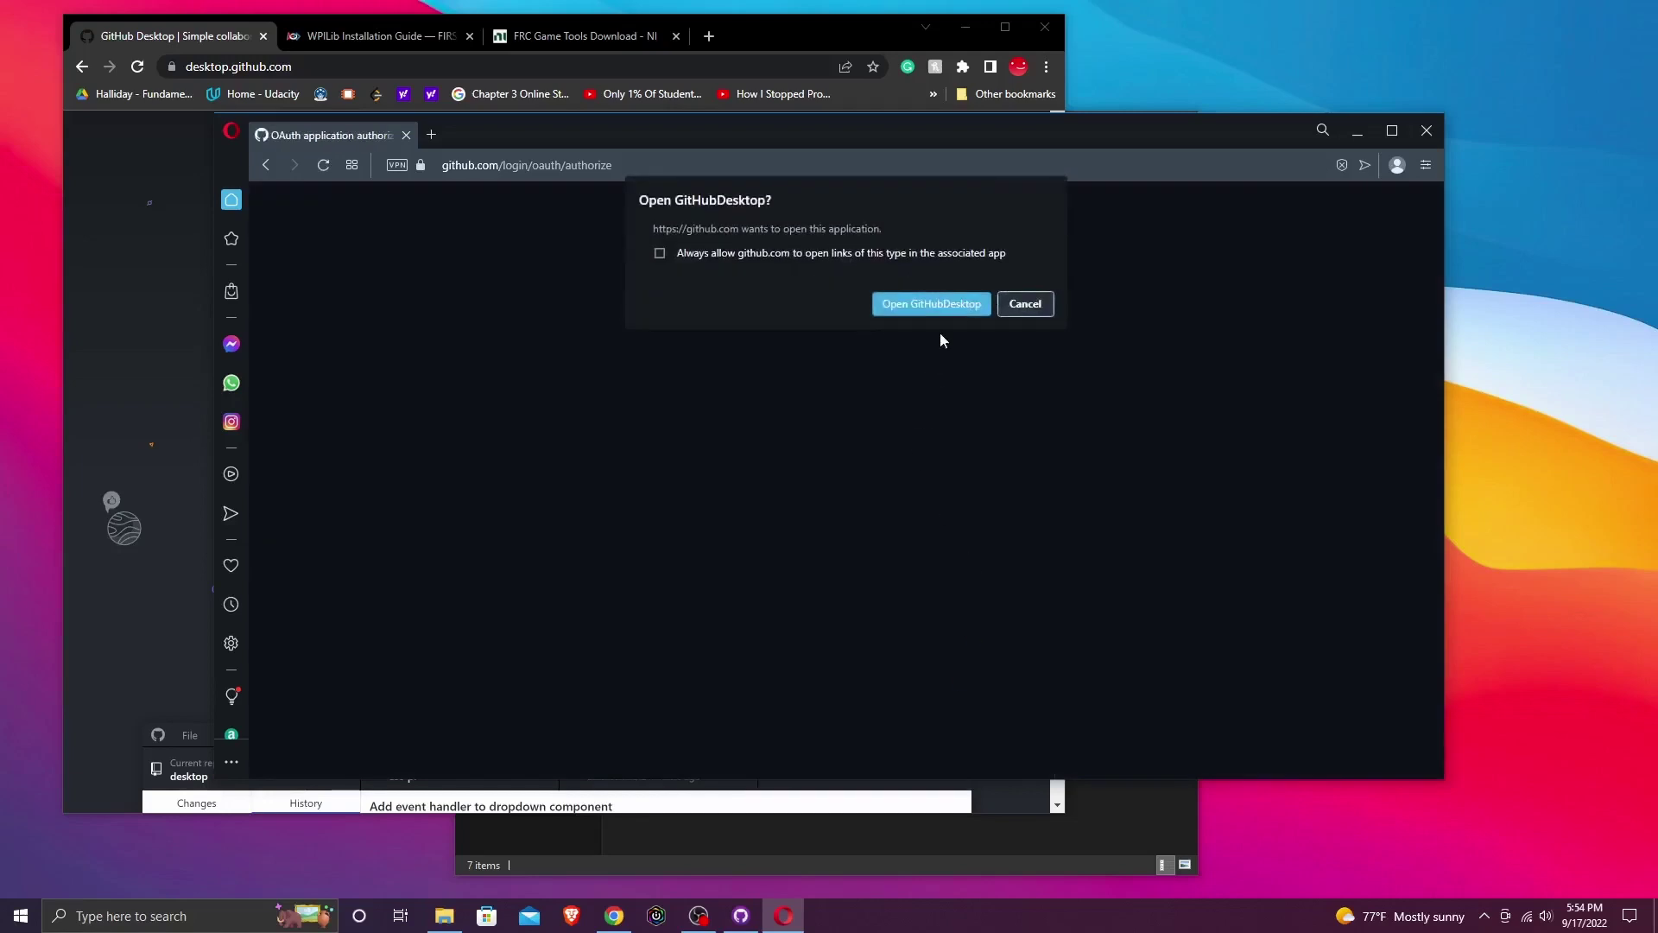
{"action": "left_click", "coordinate": [939, 299]}
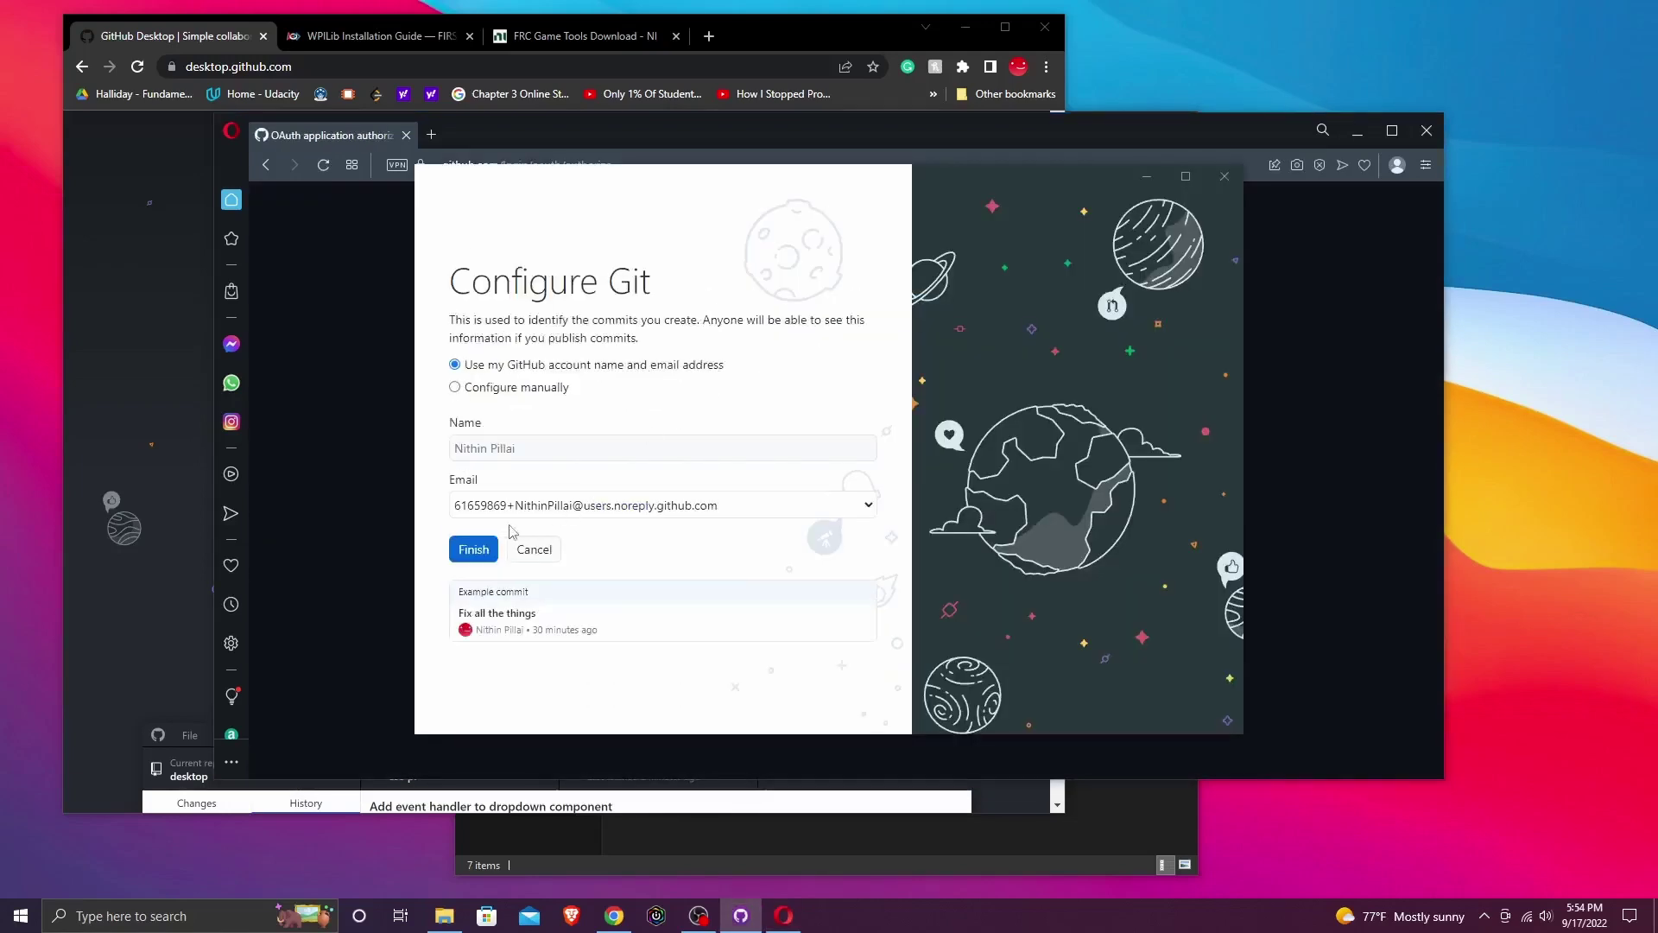
{"action": "left_click", "coordinate": [473, 557]}
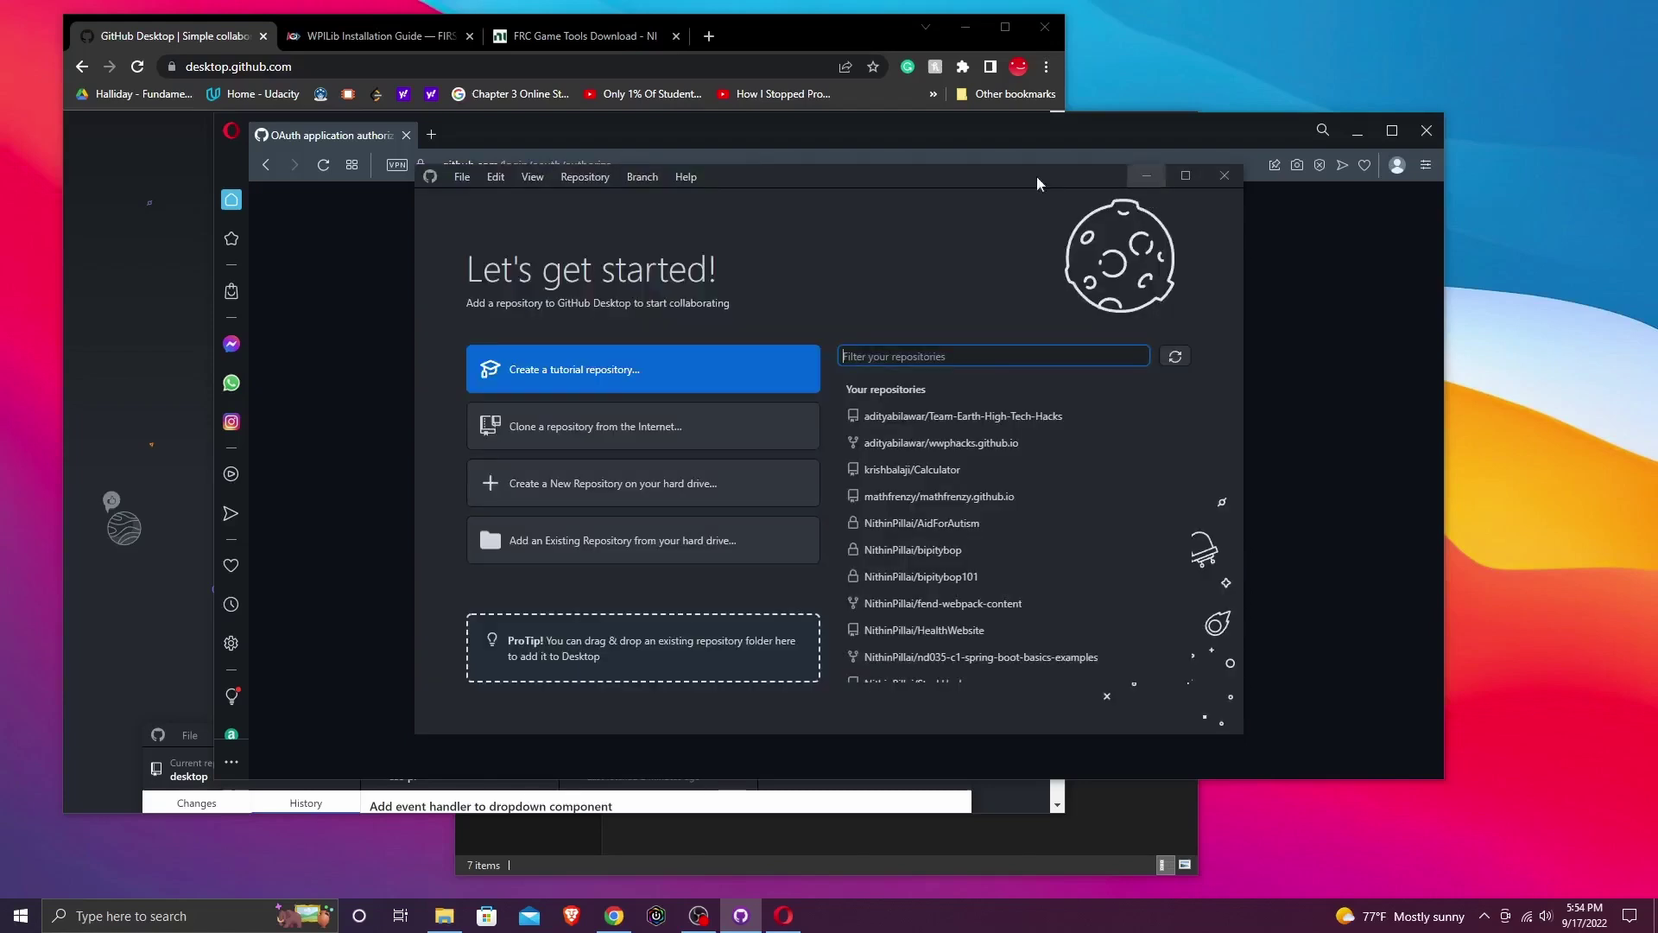
{"action": "left_click", "coordinate": [1225, 175]}
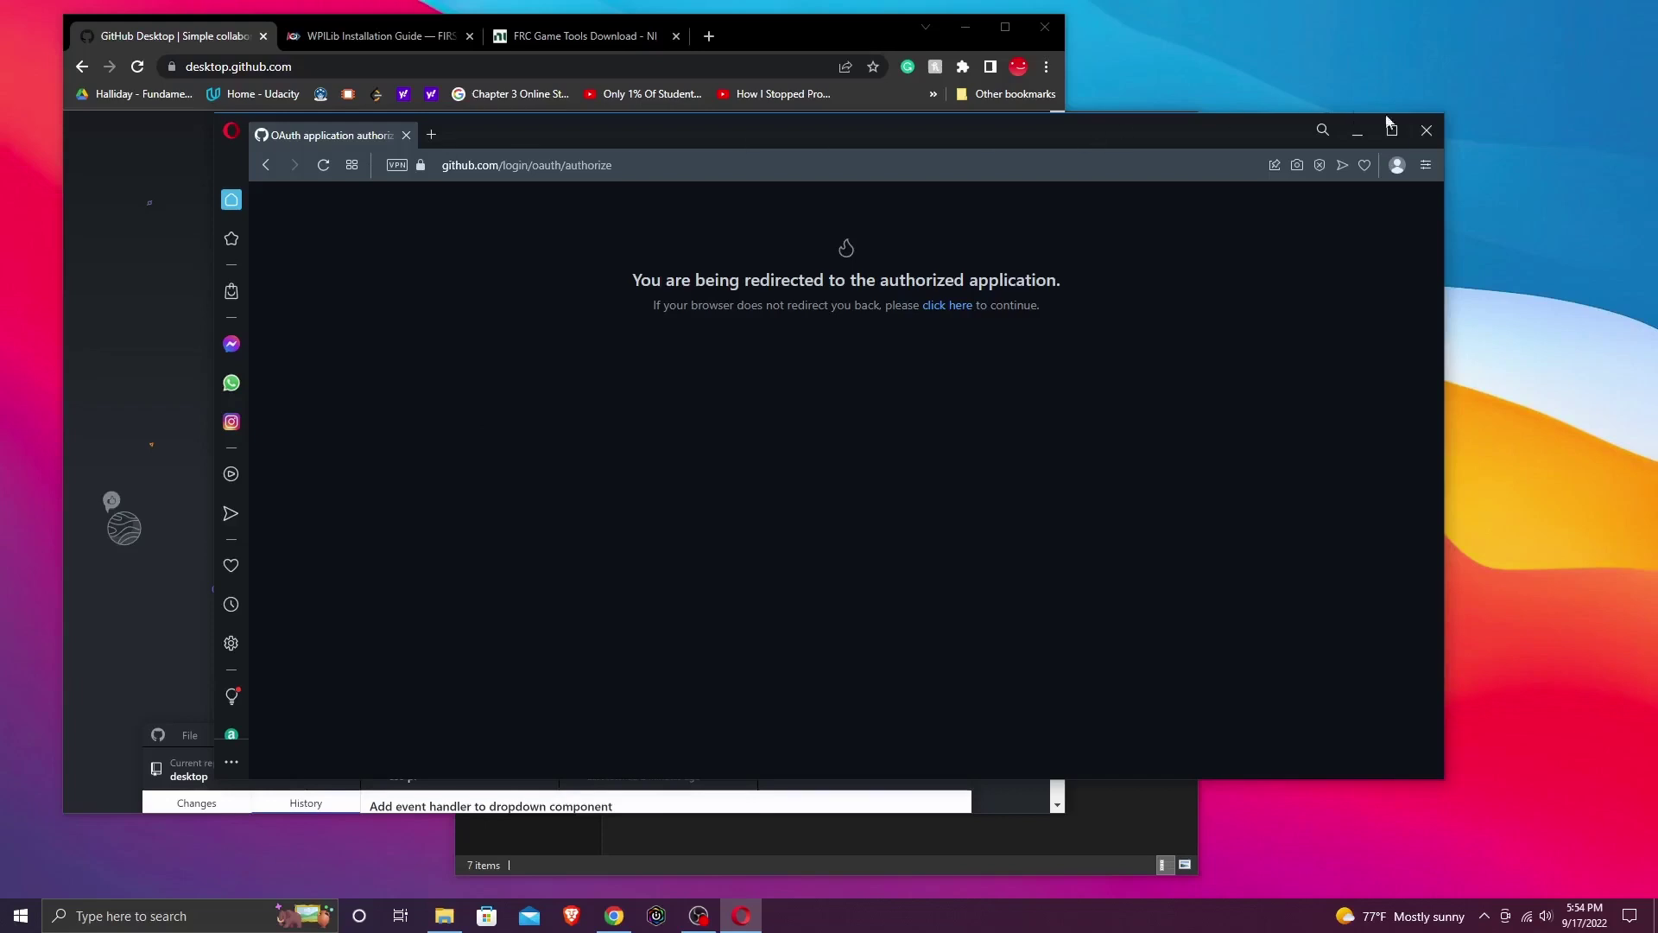
{"action": "left_click", "coordinate": [1427, 131]}
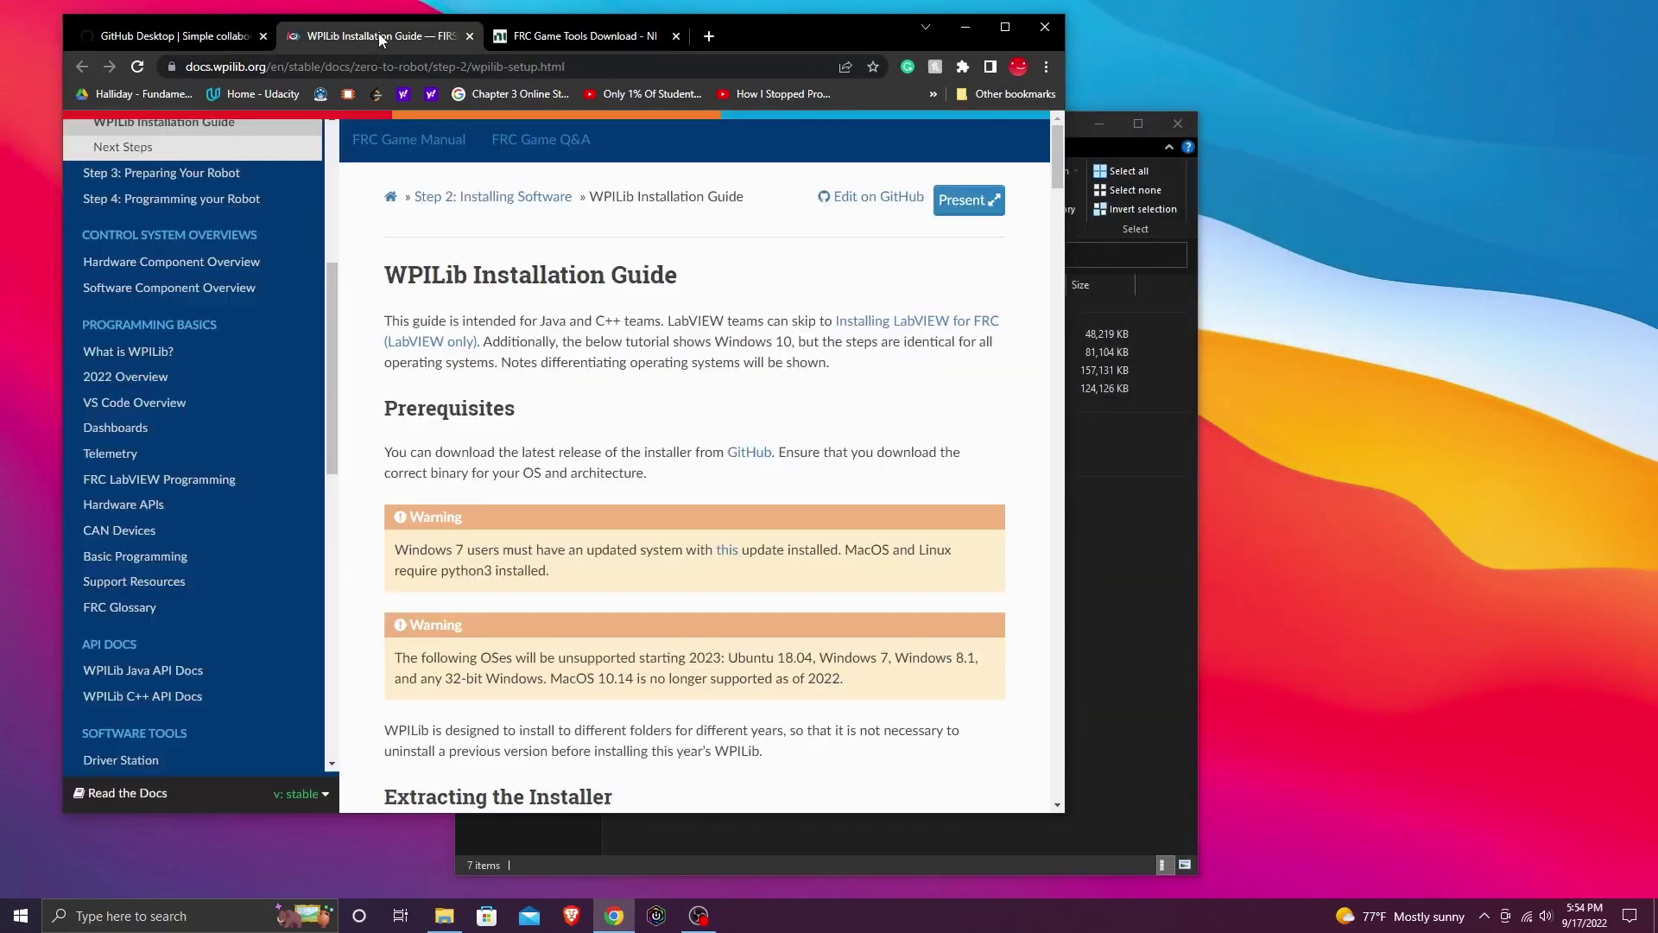
Step: Follow the Installation Guide's GitHub link to the WPILib 2022.4.1 release and scroll down to its Assets
{"action": "left_click", "coordinate": [378, 35]}
{"action": "scroll", "coordinate": [567, 510], "scroll_direction": "down", "scroll_amount": 2}
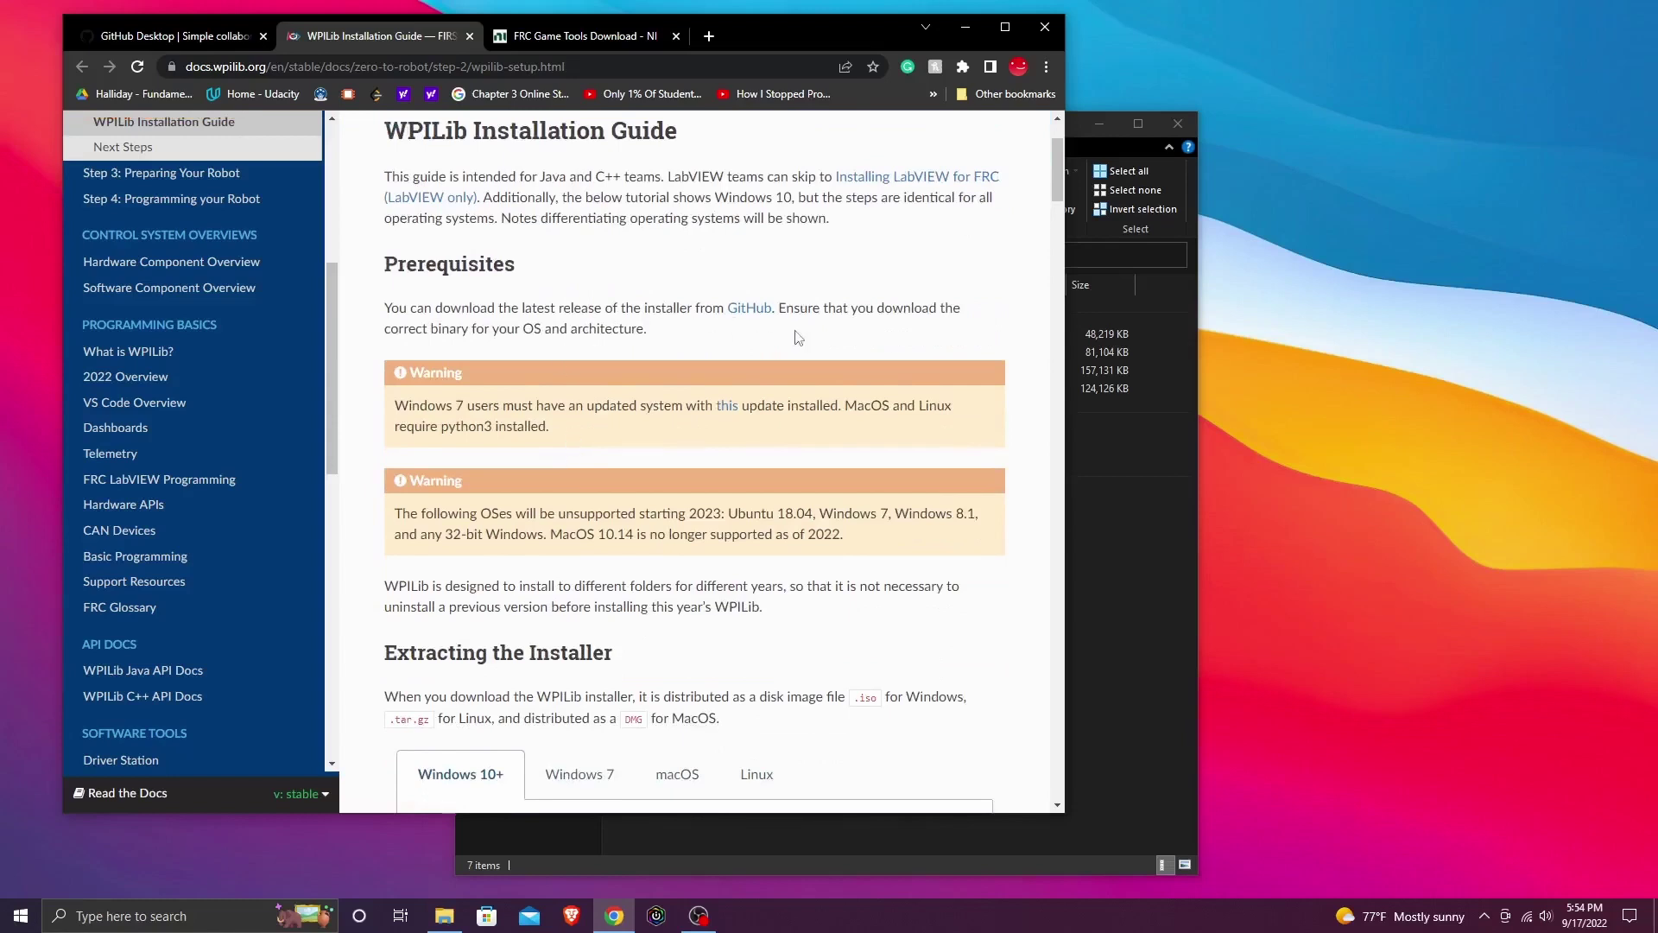
{"action": "left_click", "coordinate": [749, 309]}
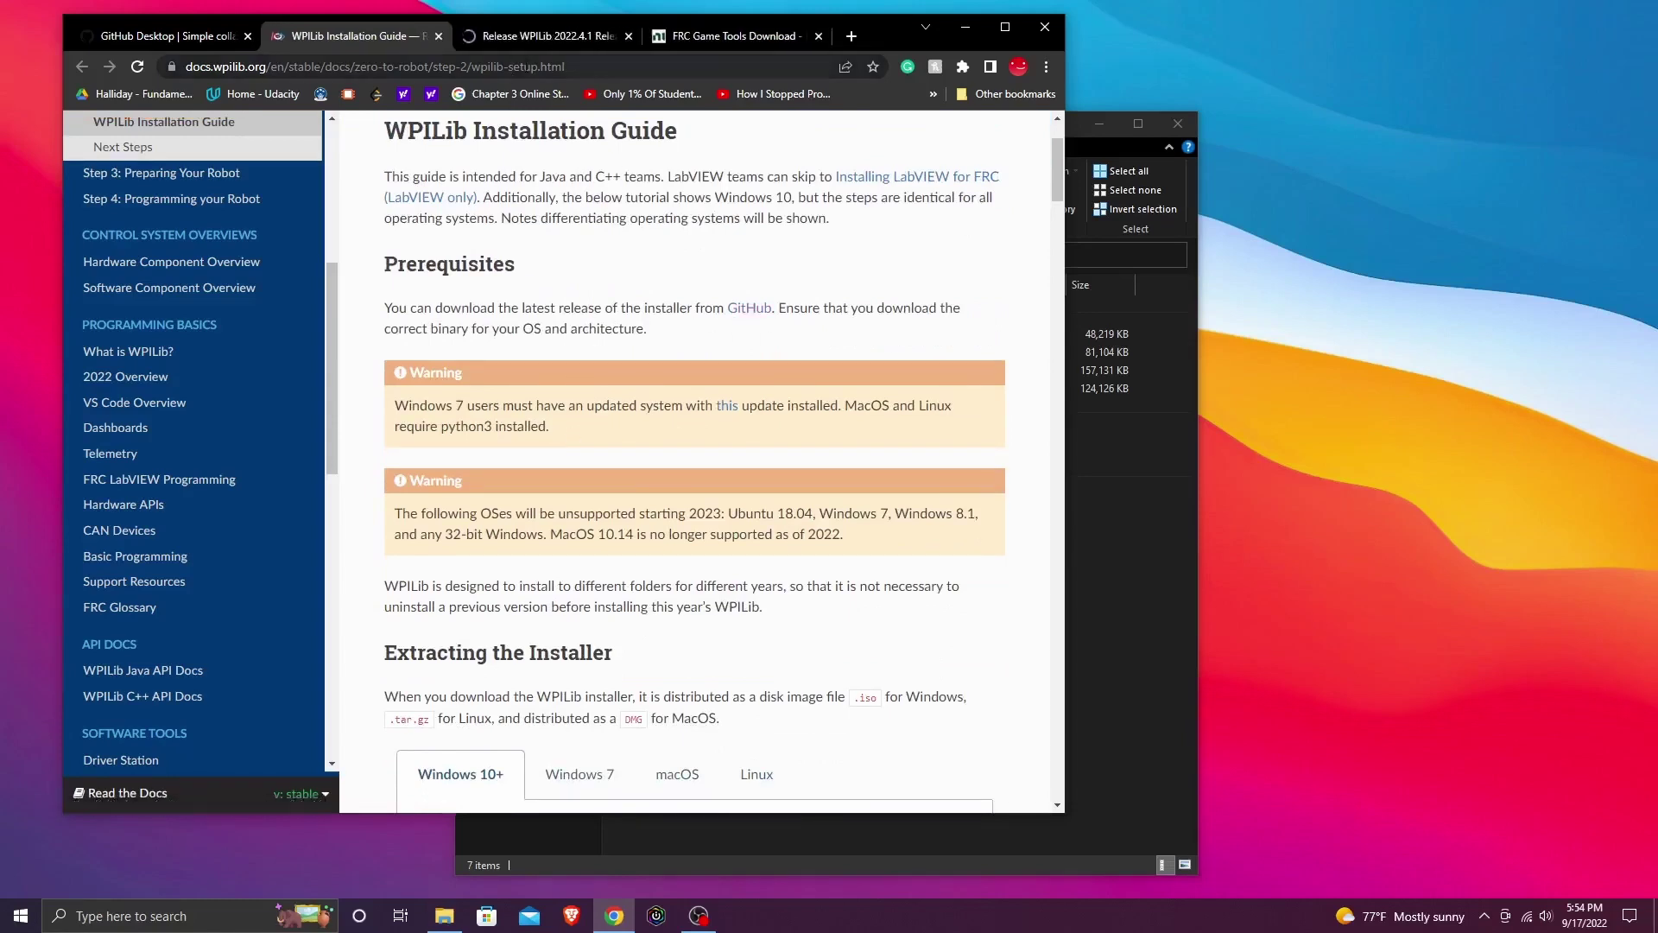
{"action": "left_click", "coordinate": [572, 39]}
{"action": "scroll", "coordinate": [514, 332], "scroll_direction": "down", "scroll_amount": 10}
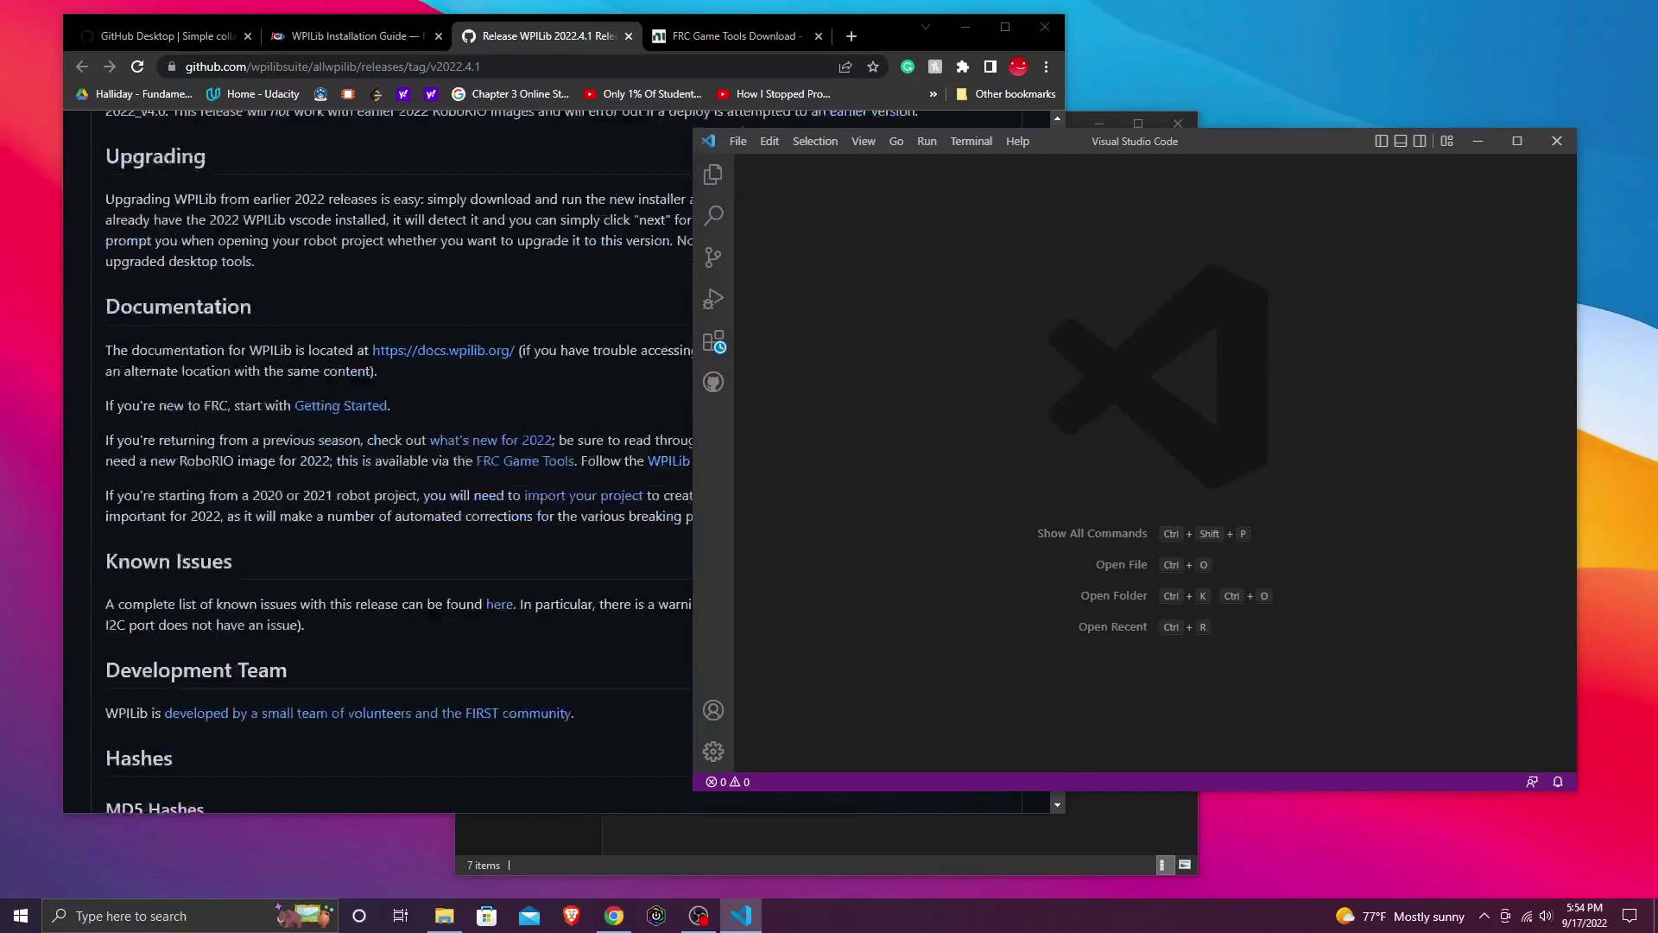
{"action": "scroll", "coordinate": [521, 427], "scroll_direction": "down", "scroll_amount": 8}
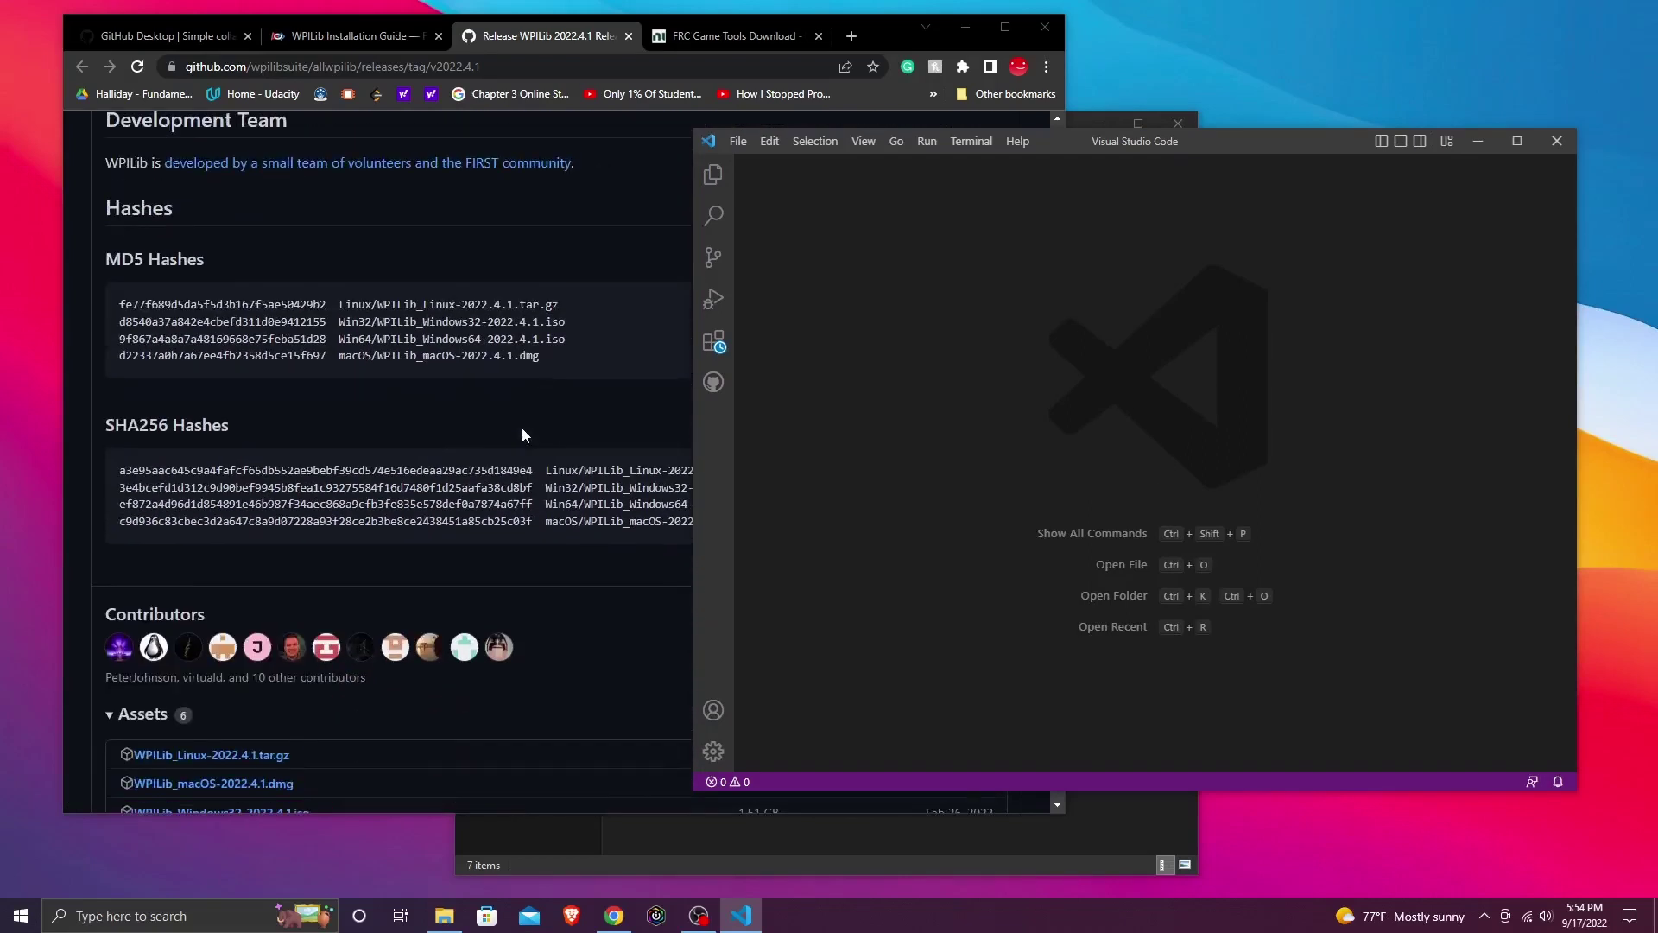
{"action": "scroll", "coordinate": [522, 428], "scroll_direction": "down", "scroll_amount": 3}
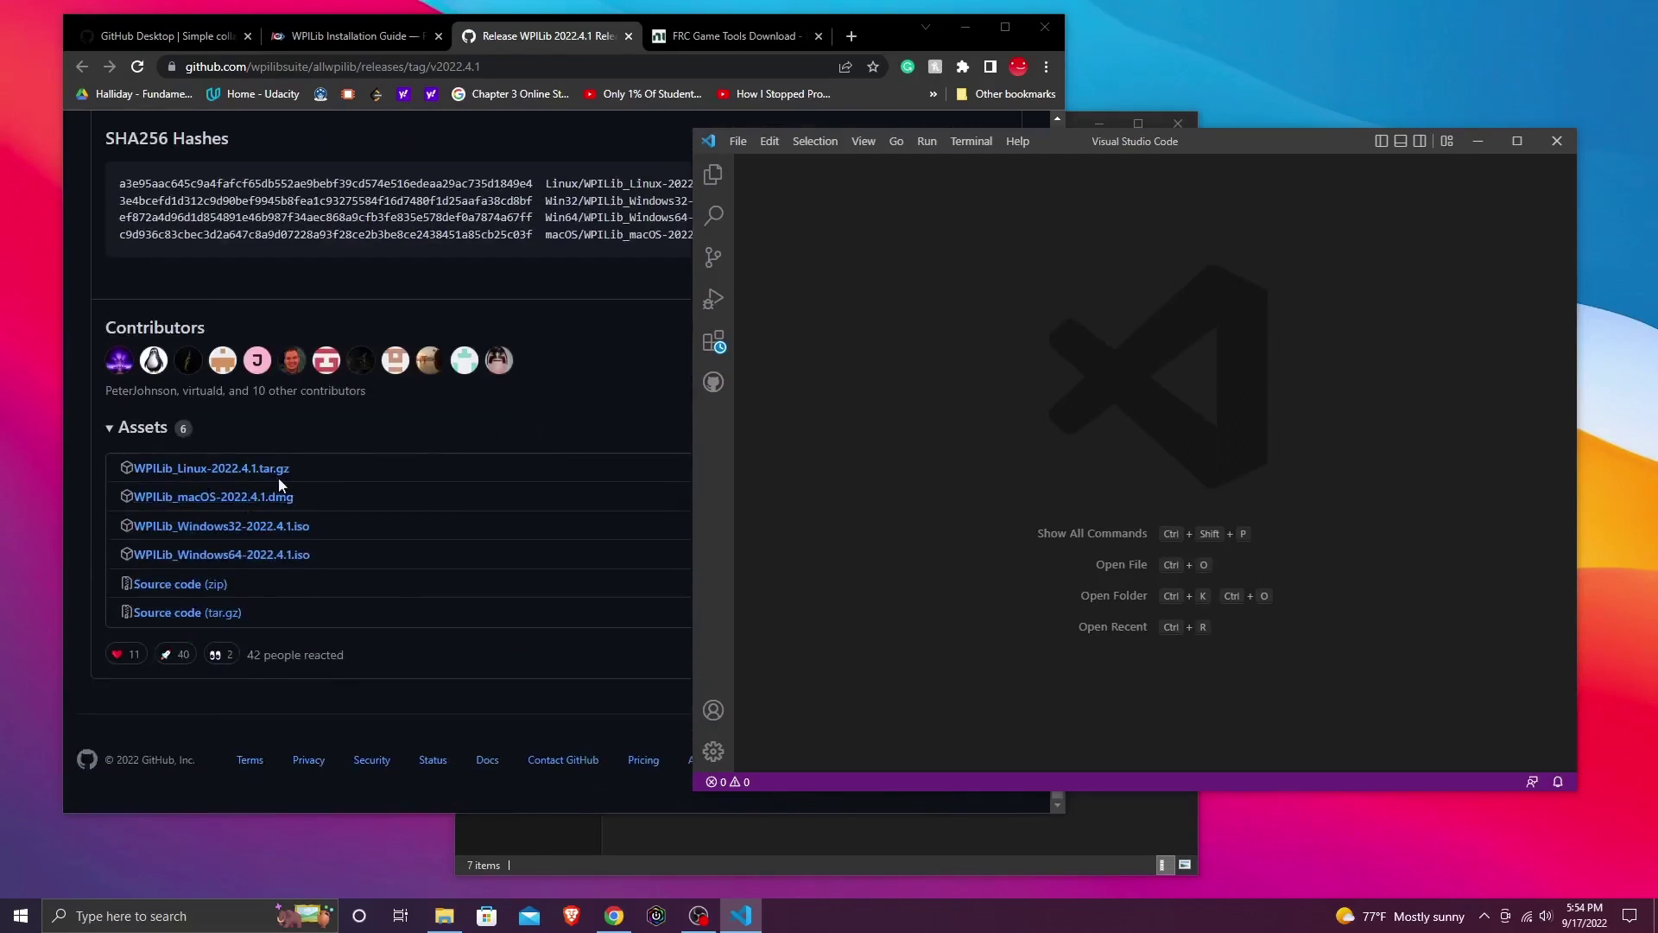
{"action": "left_click_drag", "start_coordinate": [1277, 145], "coordinate": [1572, 173]}
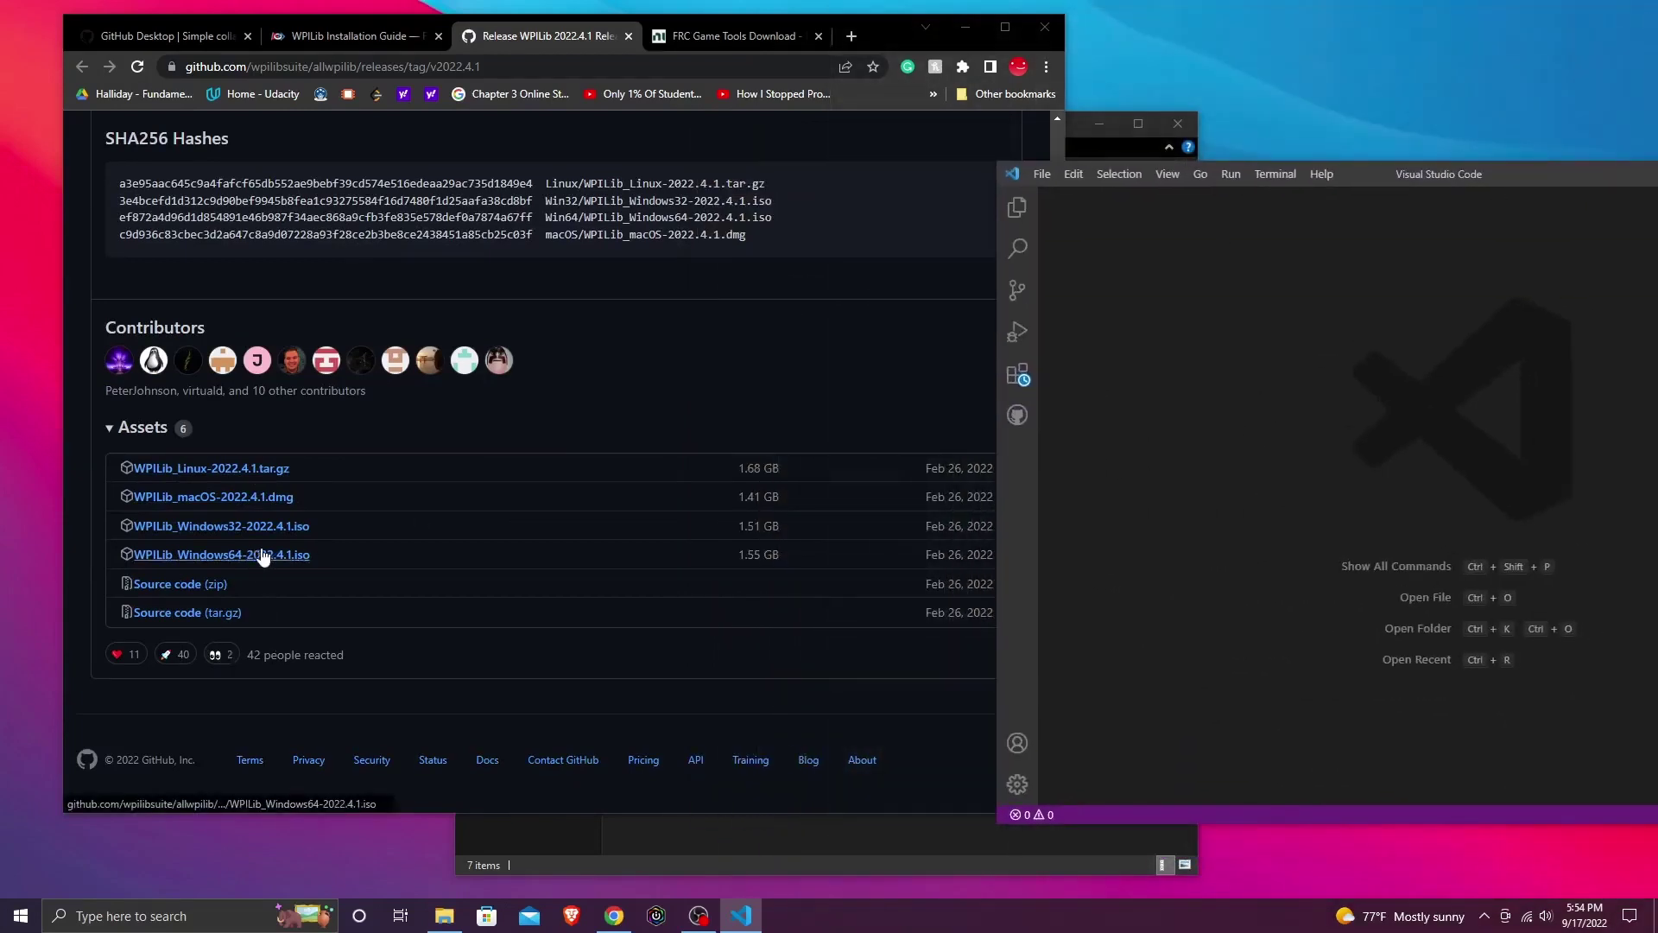
{"action": "left_click_drag", "start_coordinate": [373, 521], "coordinate": [95, 556]}
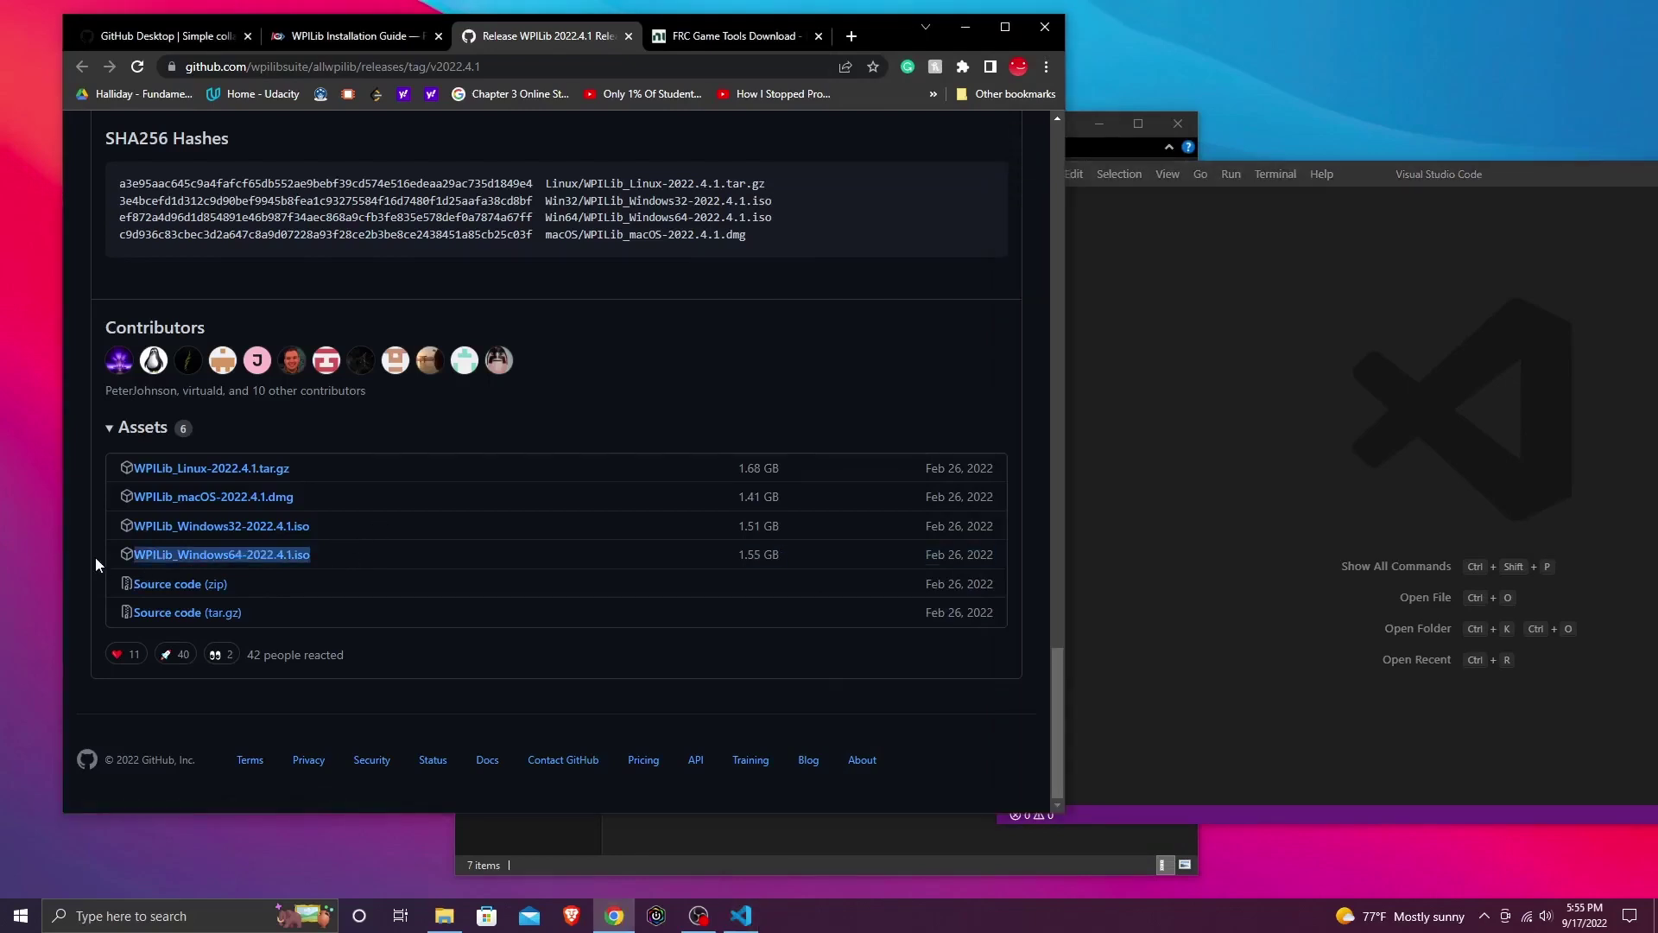
Step: Download WPILib_Windows64-2022.4.1.iso and open it, confirming the security warning
{"action": "left_click", "coordinate": [259, 556]}
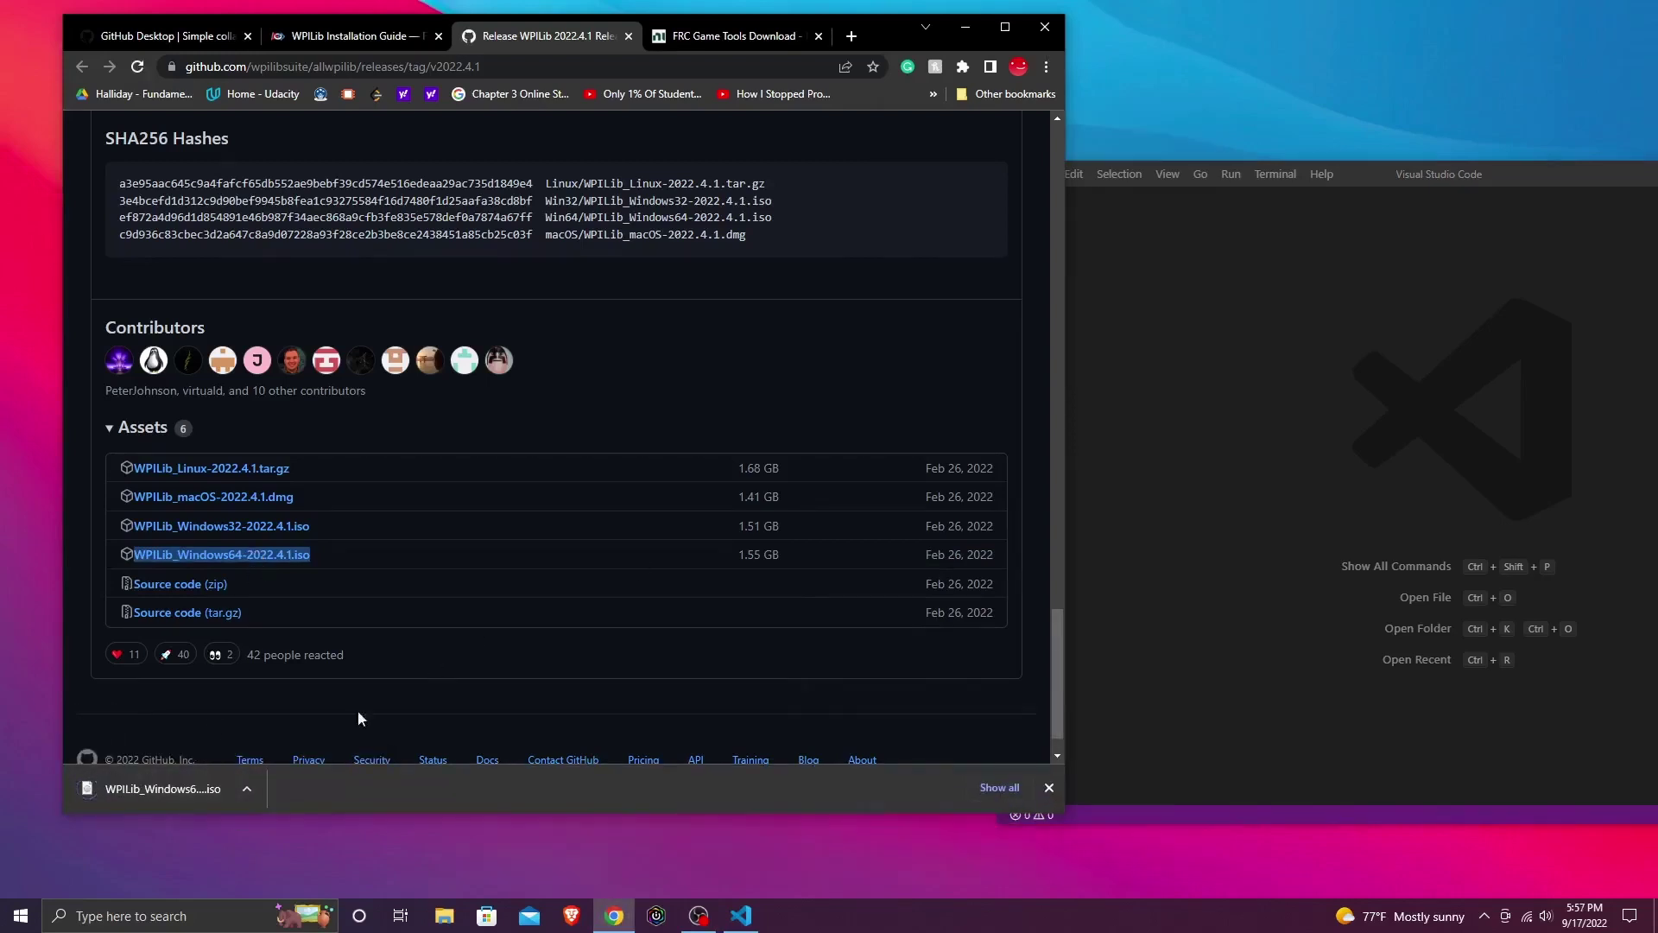
{"action": "left_click", "coordinate": [183, 782]}
{"action": "left_click_drag", "start_coordinate": [876, 35], "coordinate": [838, 661]}
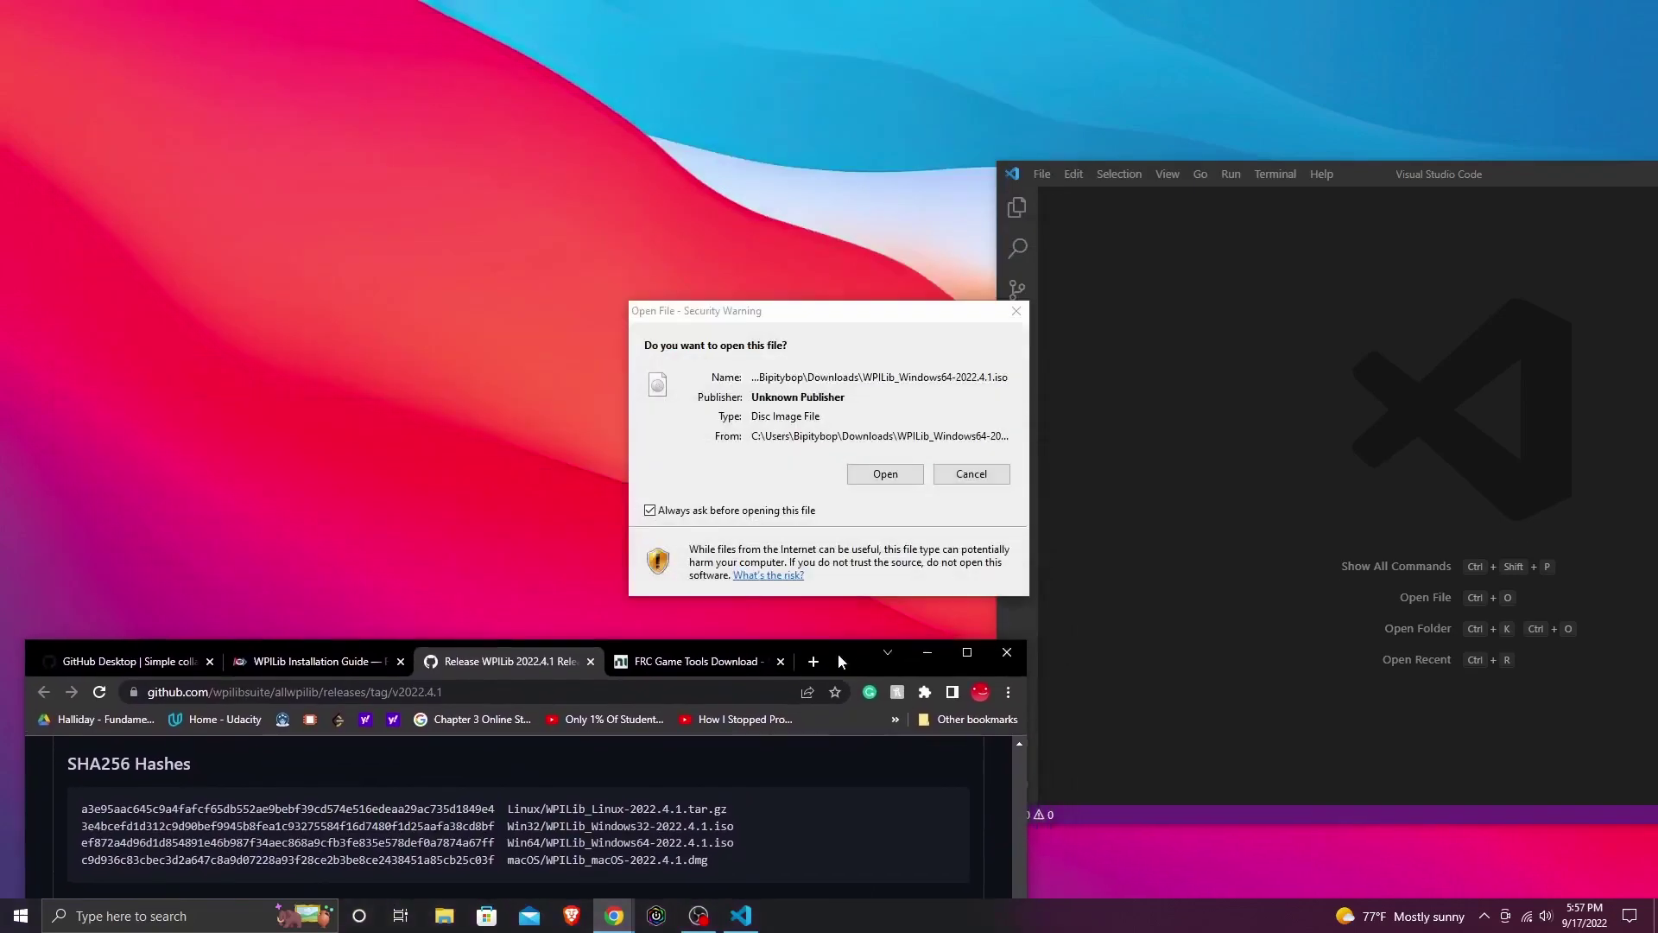
{"action": "left_click", "coordinate": [869, 334]}
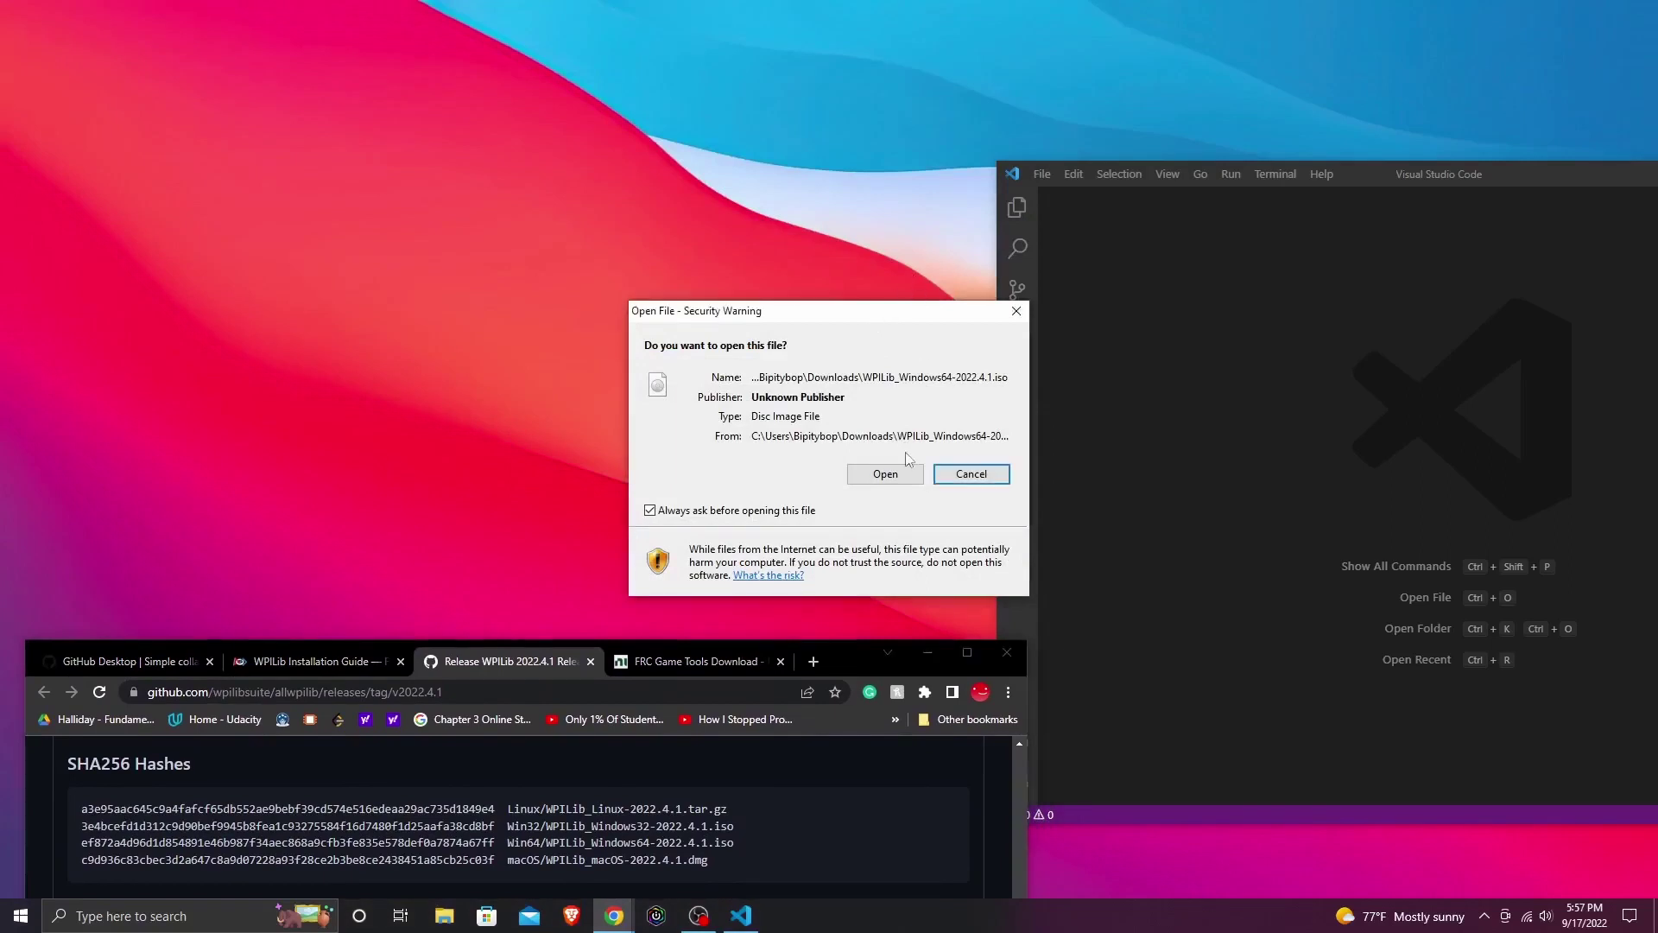
{"action": "left_click", "coordinate": [889, 474]}
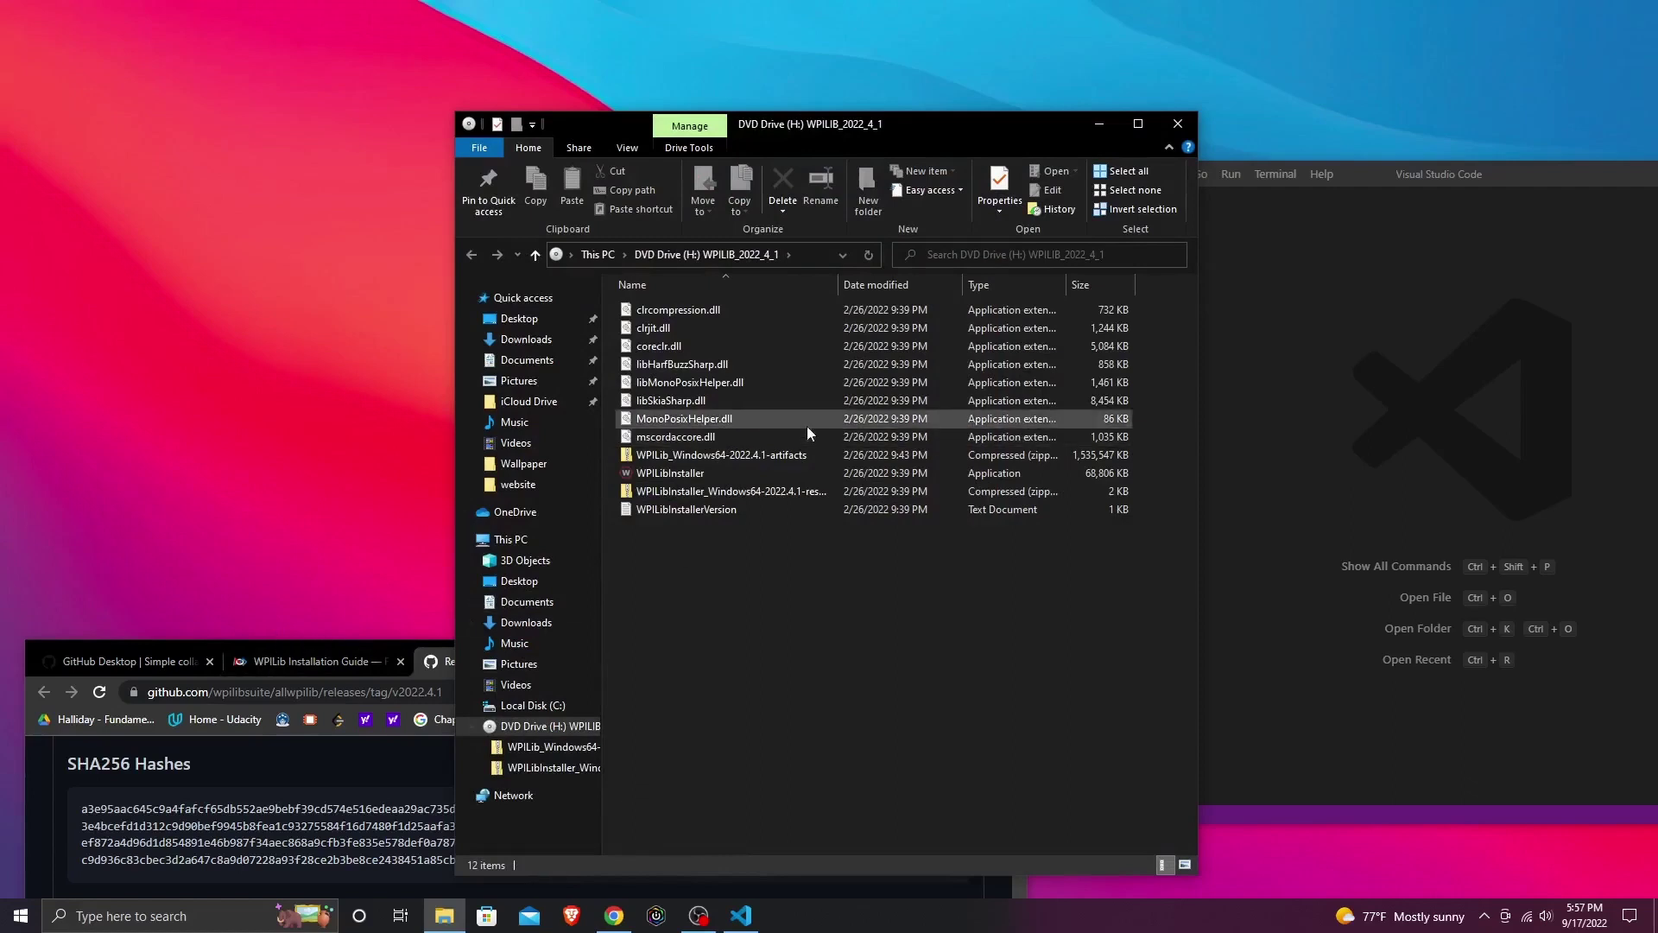
Step: Launch WPILibInstaller from the mounted WPILIB_2022_4_1 drive
{"action": "double_click", "coordinate": [675, 473]}
{"action": "left_click_drag", "start_coordinate": [938, 144], "coordinate": [1373, 32]}
{"action": "left_click_drag", "start_coordinate": [356, 104], "coordinate": [1267, 205]}
{"action": "left_click_drag", "start_coordinate": [852, 667], "coordinate": [845, 68]}
Step: Install WPILib 2022.4.1 with Everything for this user, downloading VS Code for this computer only
{"action": "left_click", "coordinate": [1261, 480]}
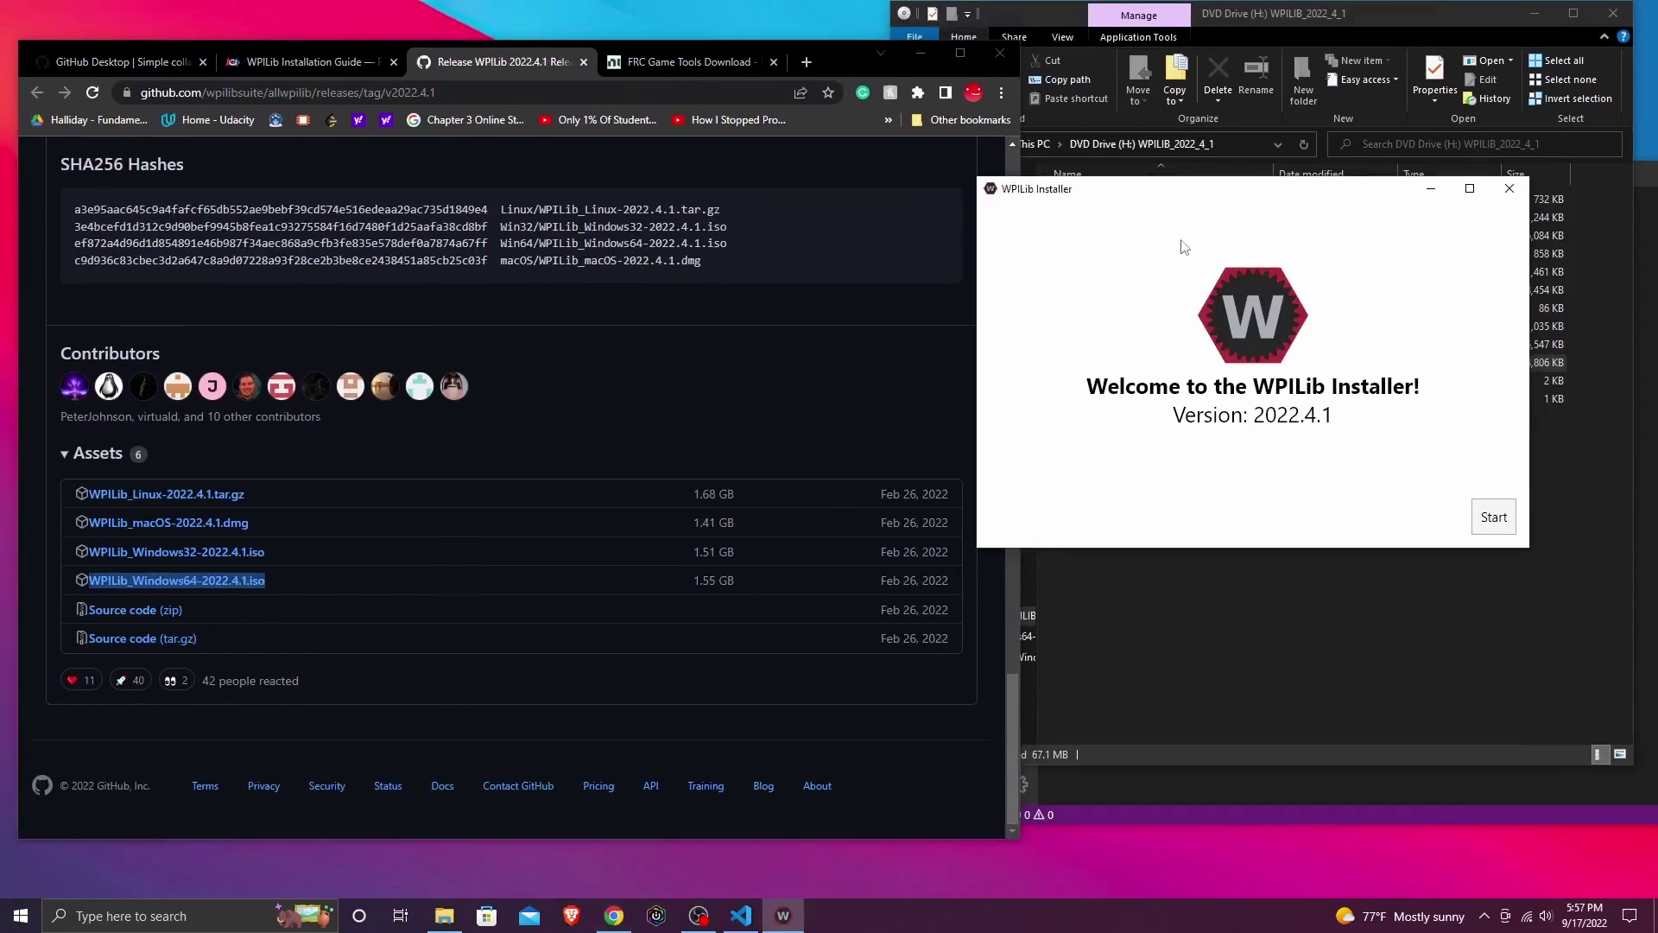
{"action": "left_click_drag", "start_coordinate": [1170, 198], "coordinate": [260, 89]}
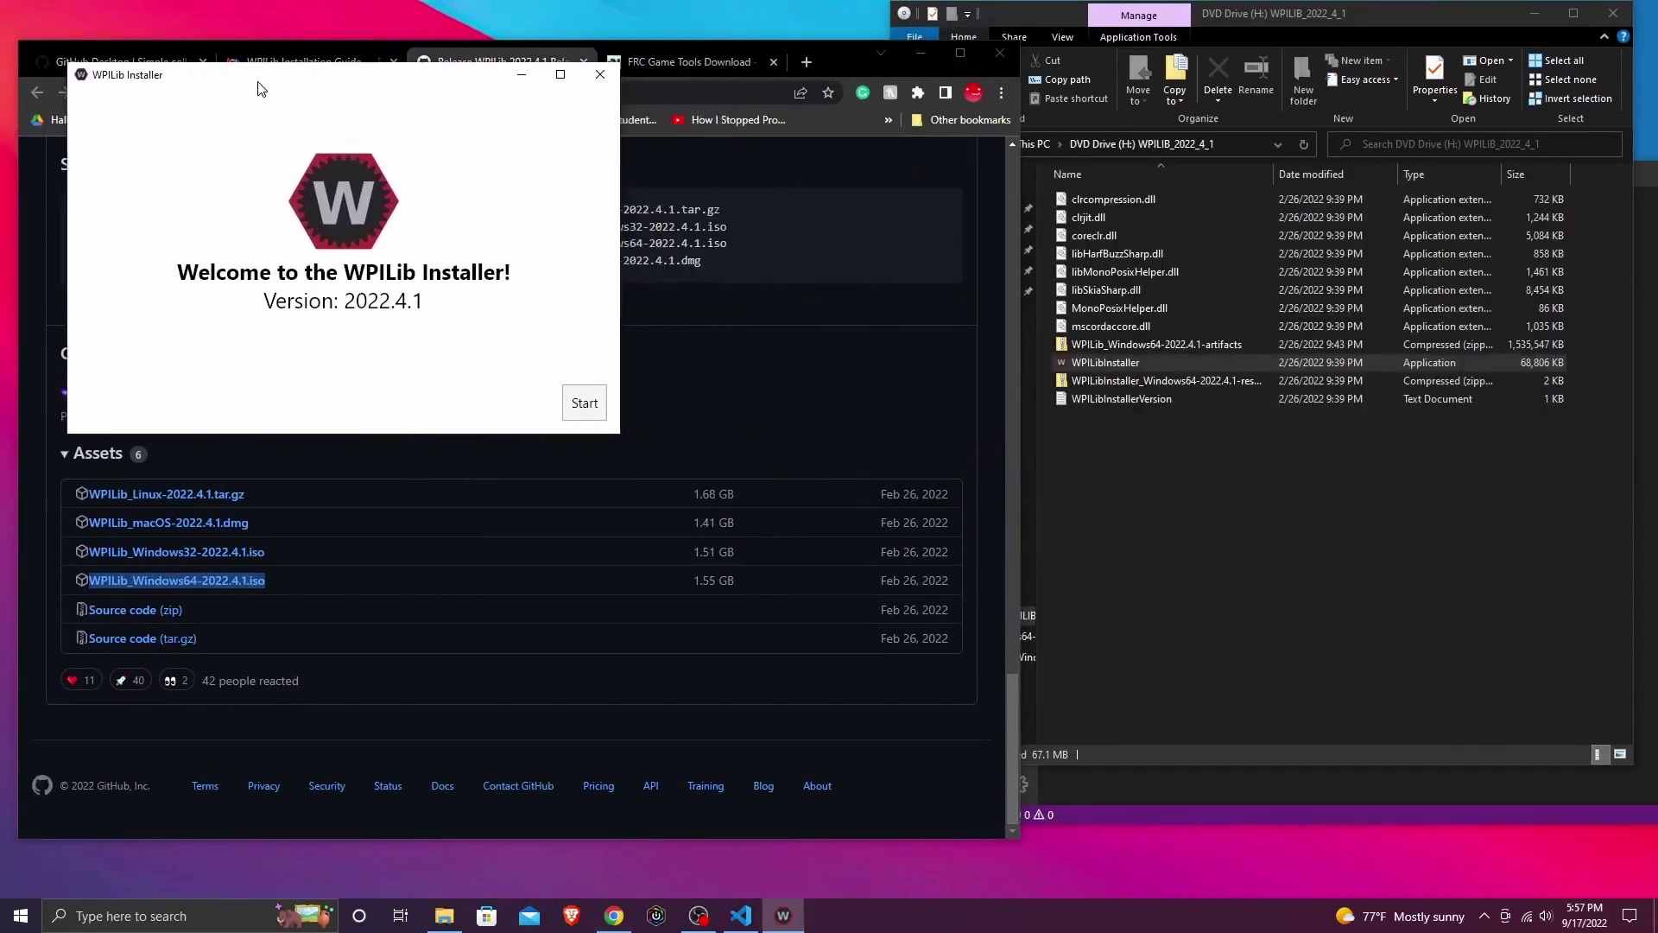
{"action": "left_click", "coordinate": [594, 394]}
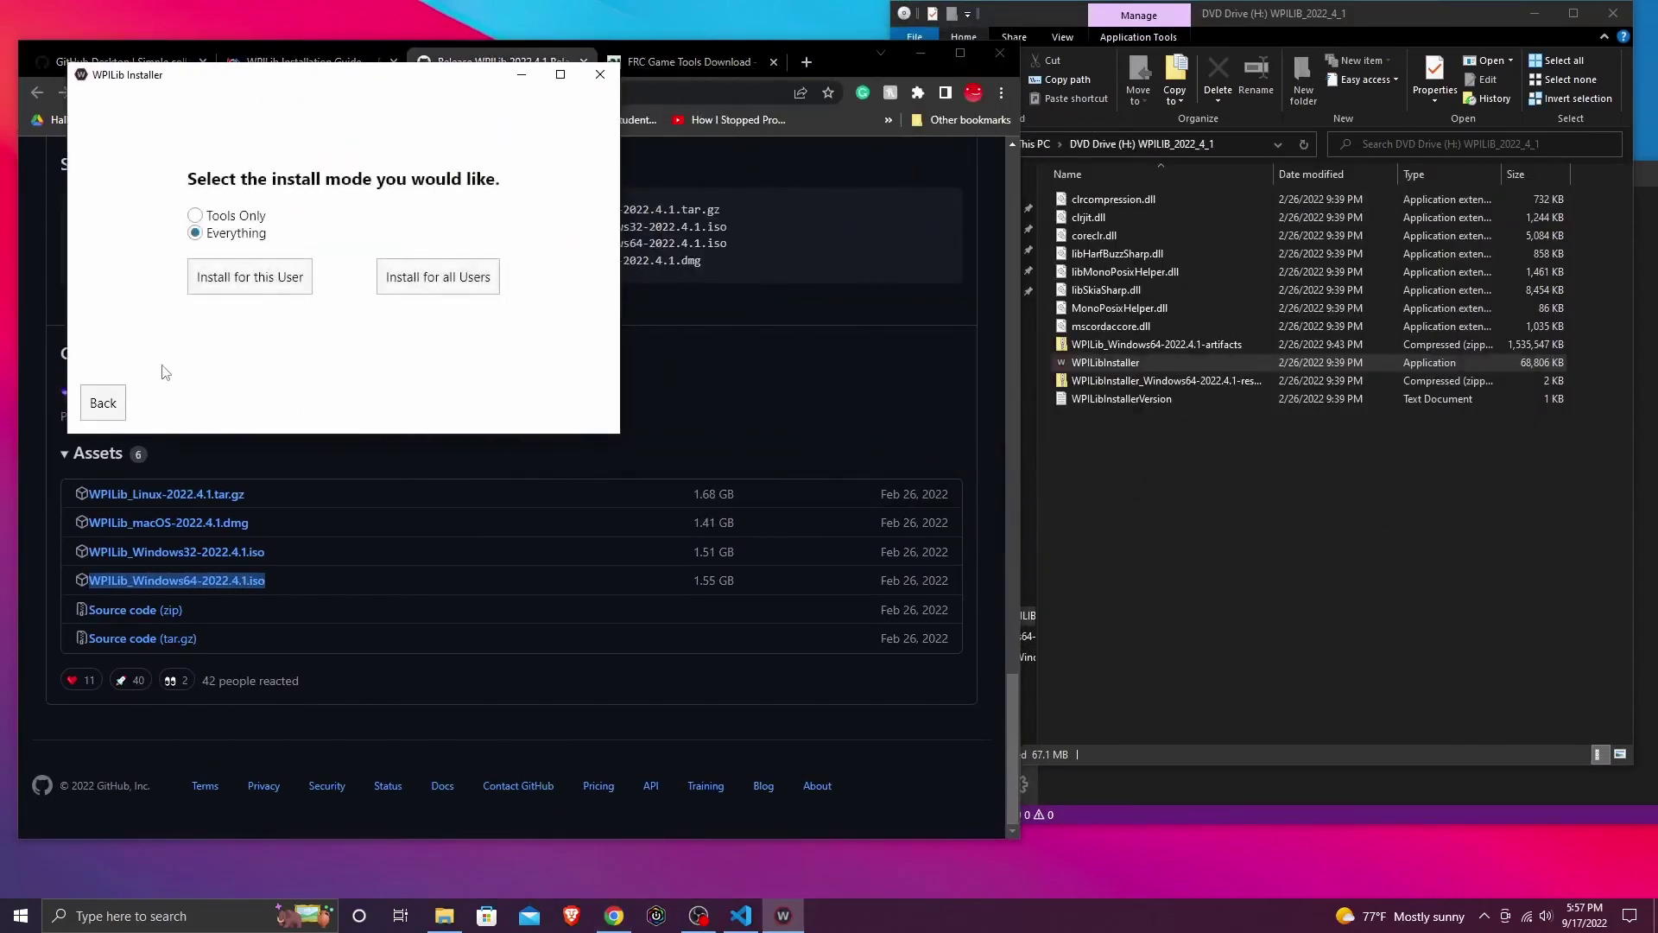
{"action": "left_click", "coordinate": [296, 279]}
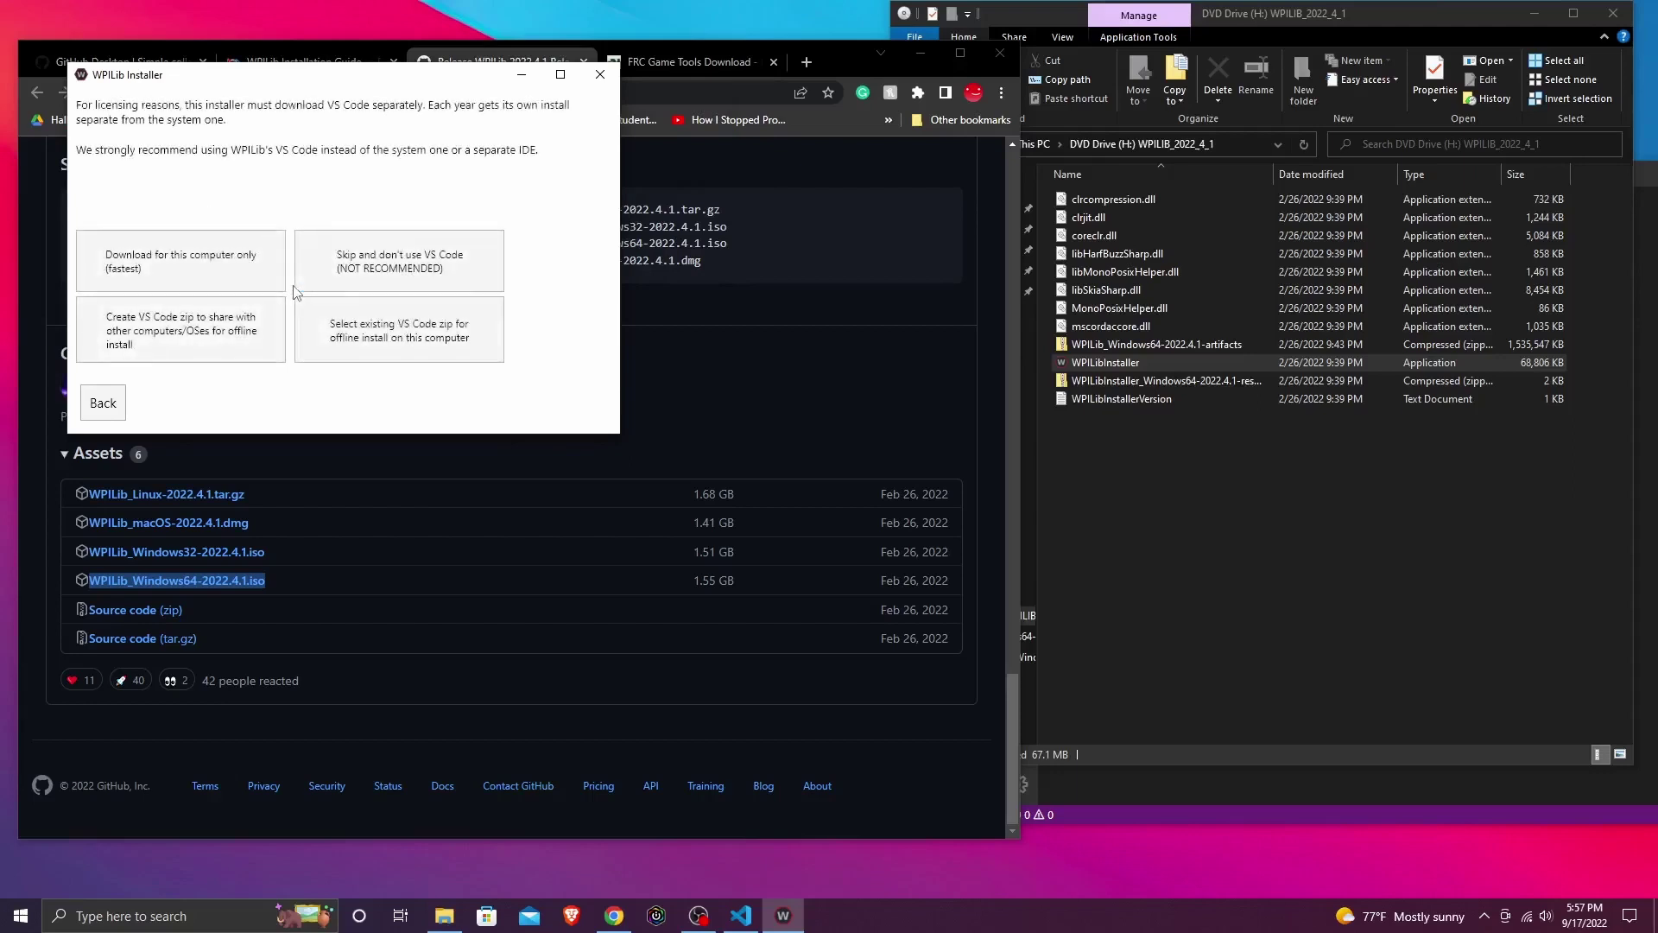
{"action": "left_click", "coordinate": [197, 272]}
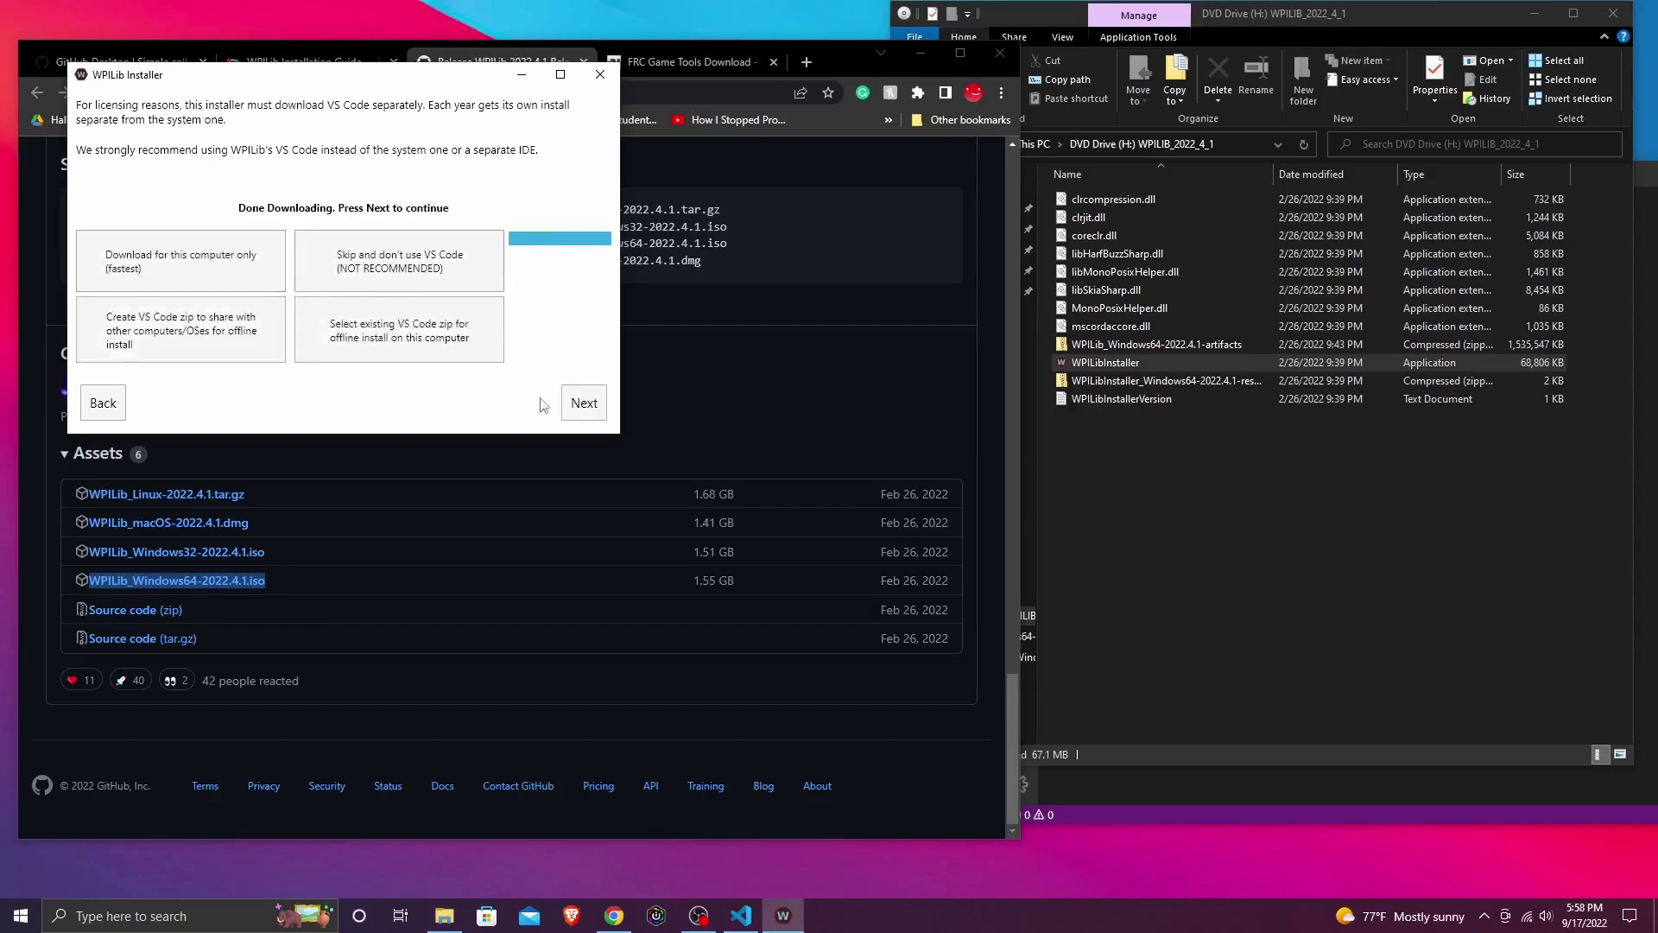
{"action": "left_click", "coordinate": [596, 404]}
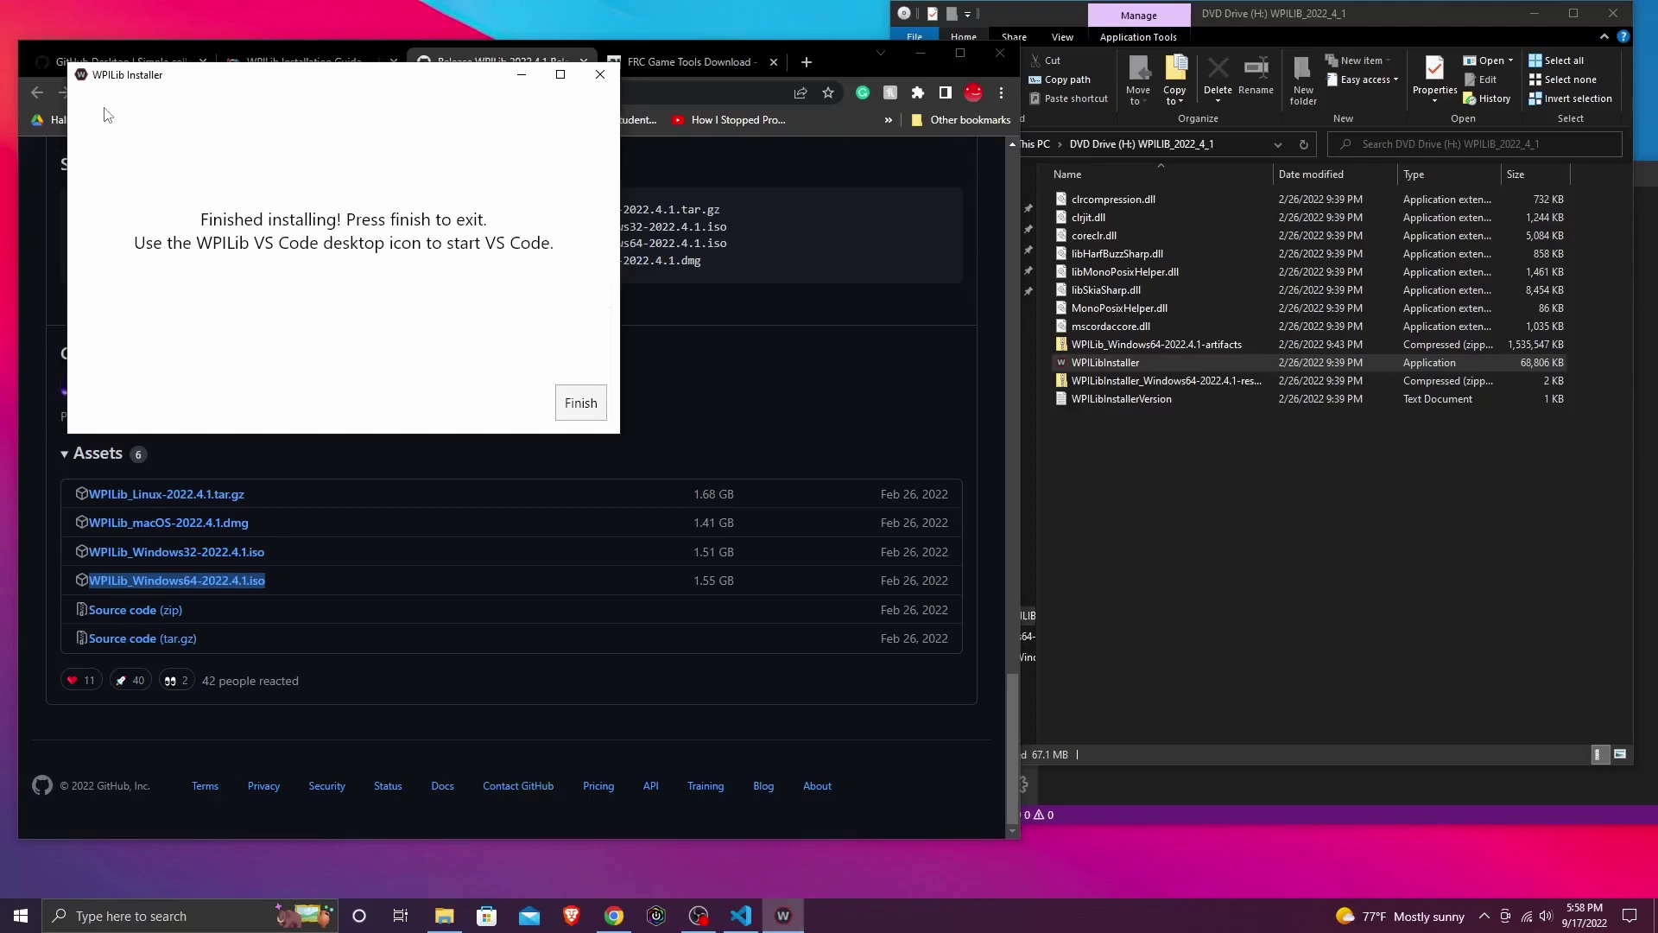
{"action": "left_click", "coordinate": [591, 413]}
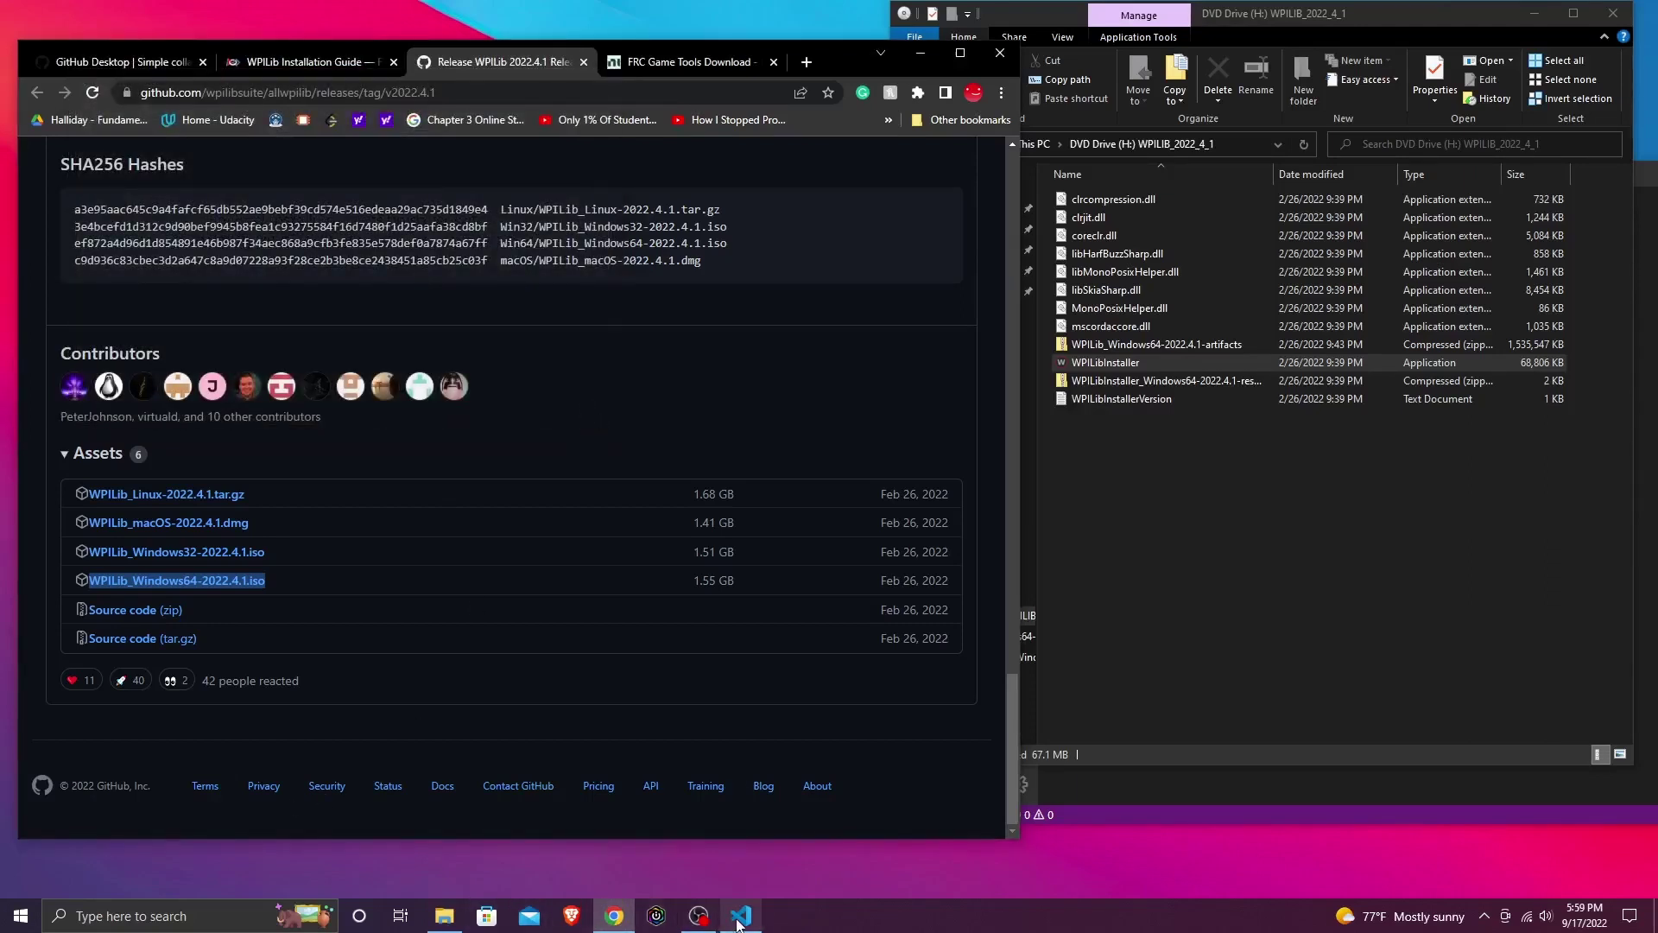
Step: Close the old VS Code, launch 2022 WPILib VS Code via search, and close Get Started
{"action": "mouse_move", "coordinate": [741, 915]}
{"action": "left_click", "coordinate": [797, 784]}
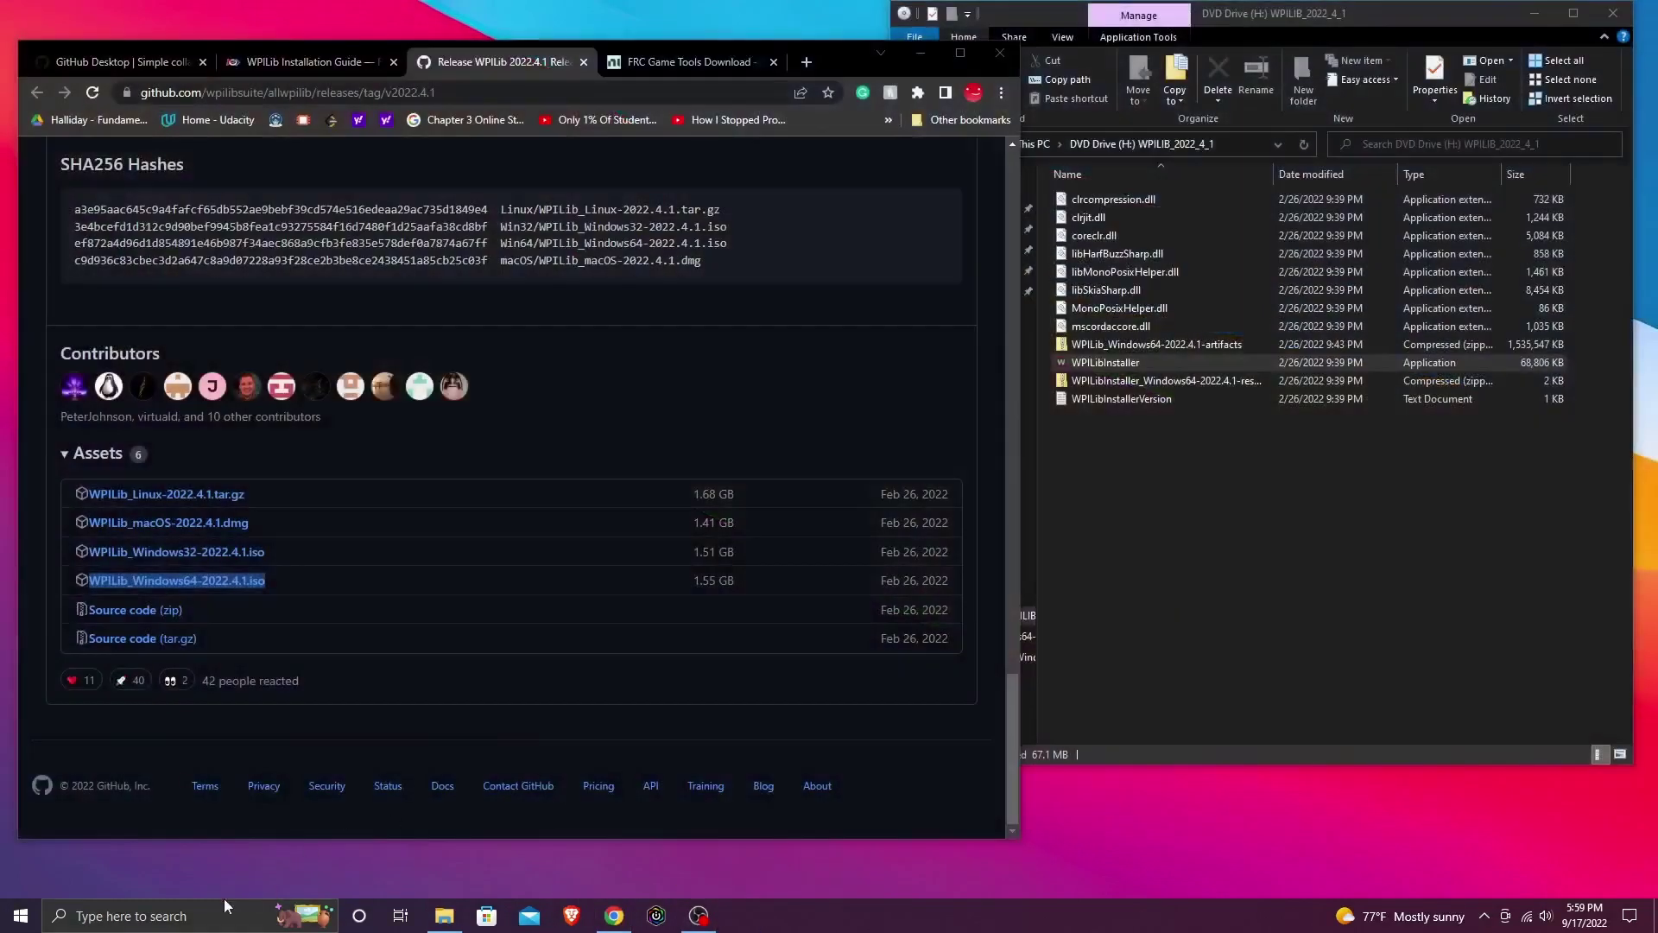
{"action": "left_click", "coordinate": [172, 907]}
{"action": "type", "text": "wpi"}
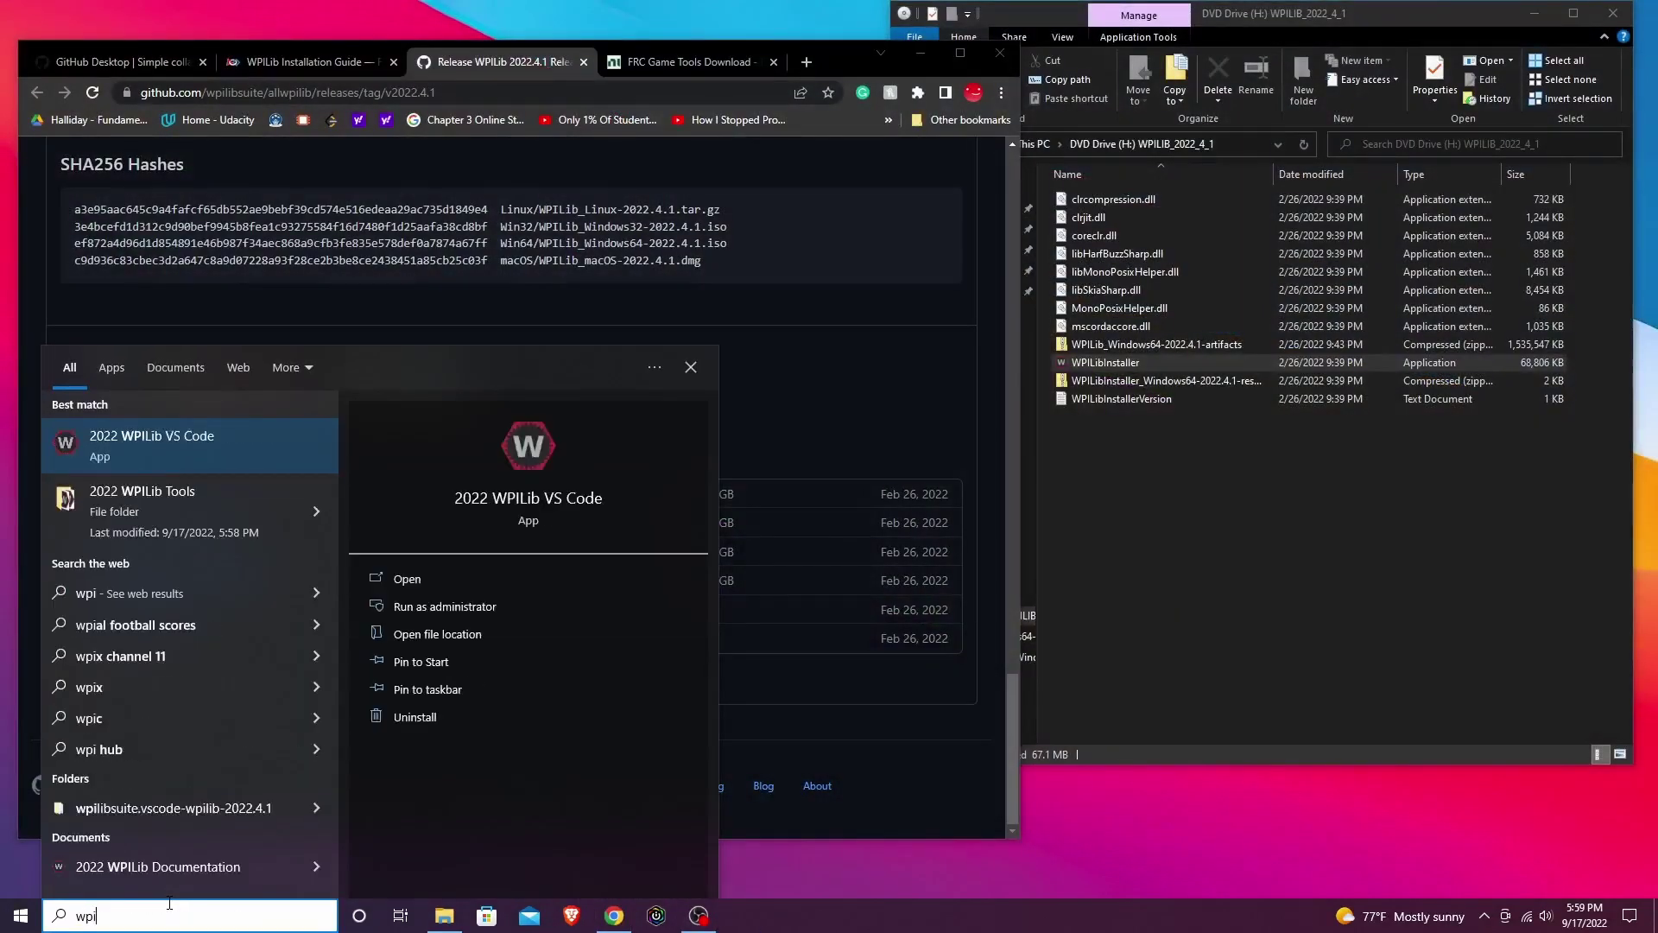
{"action": "type", "text": "li"}
{"action": "key", "text": "Return"}
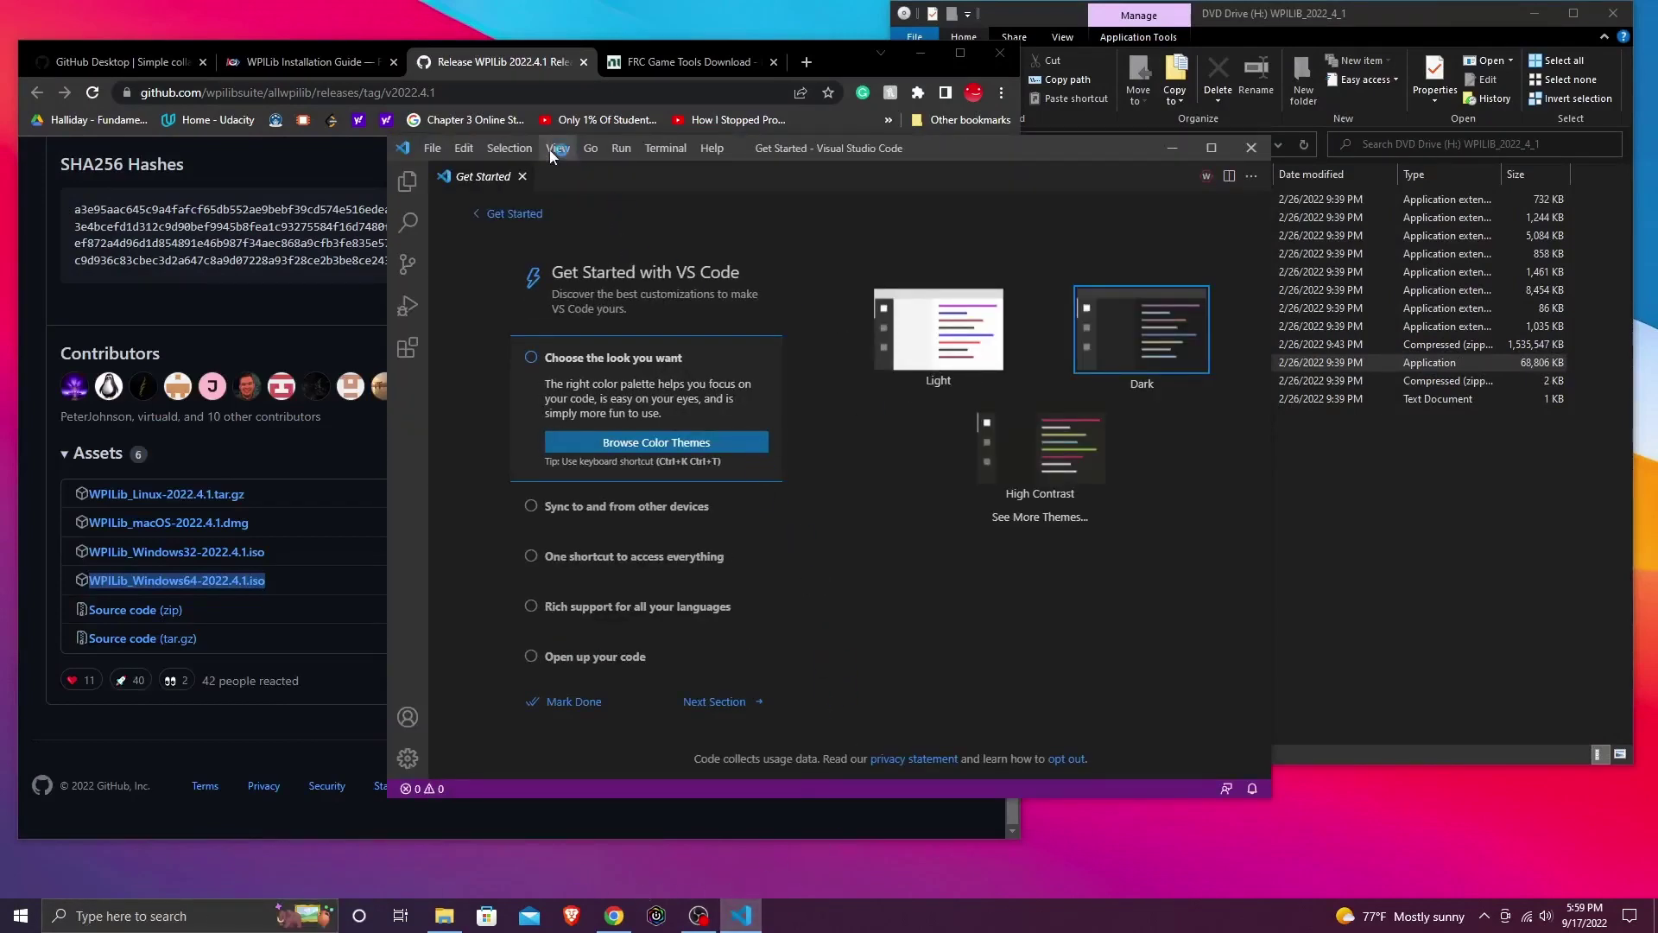
{"action": "left_click", "coordinate": [521, 176]}
{"action": "left_click_drag", "start_coordinate": [923, 148], "coordinate": [1242, 224]}
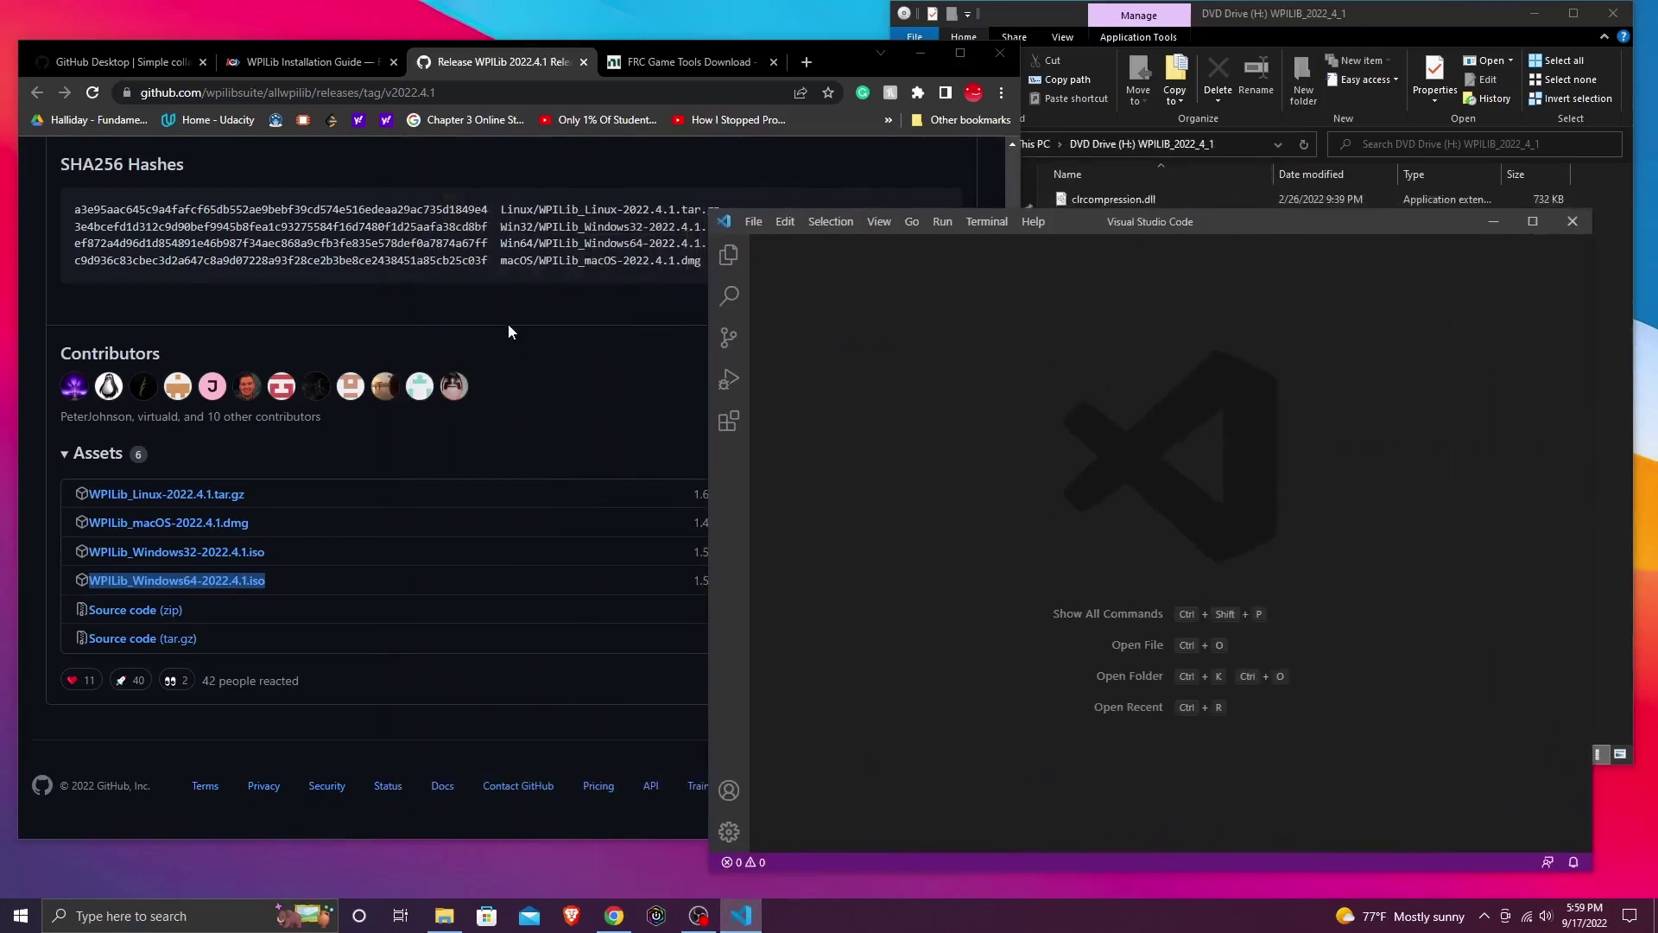
Step: Download FRC Game Tools 2022 from its download page and run the installer
{"action": "left_click", "coordinate": [694, 62]}
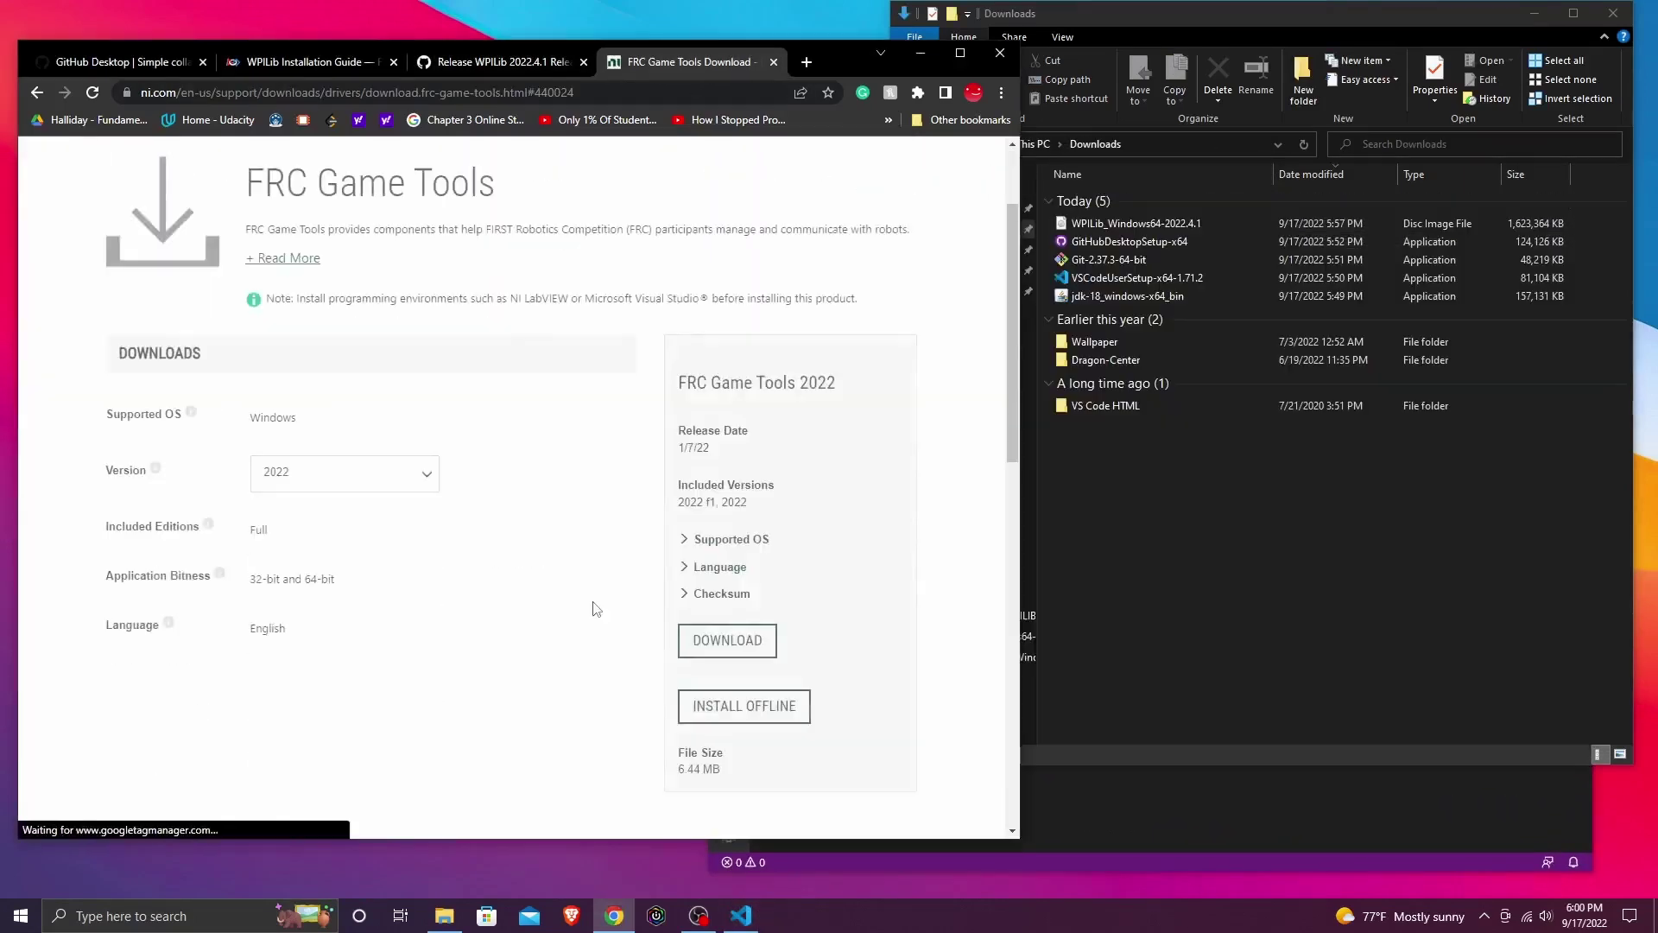
{"action": "left_click", "coordinate": [732, 644]}
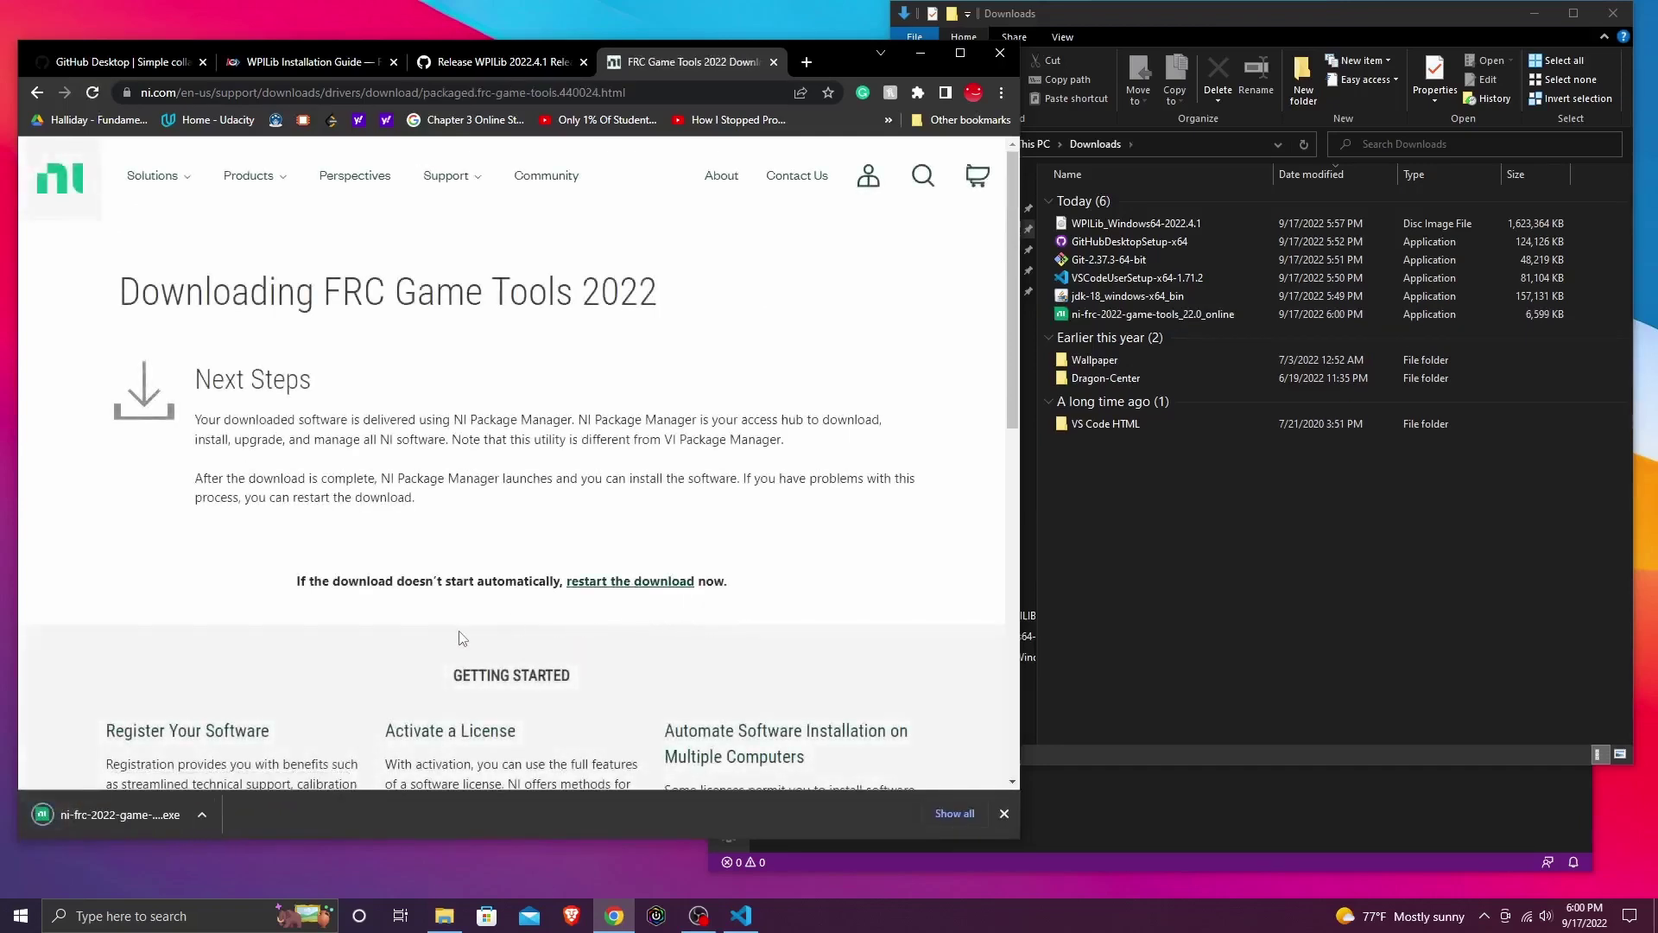
{"action": "left_click", "coordinate": [121, 824]}
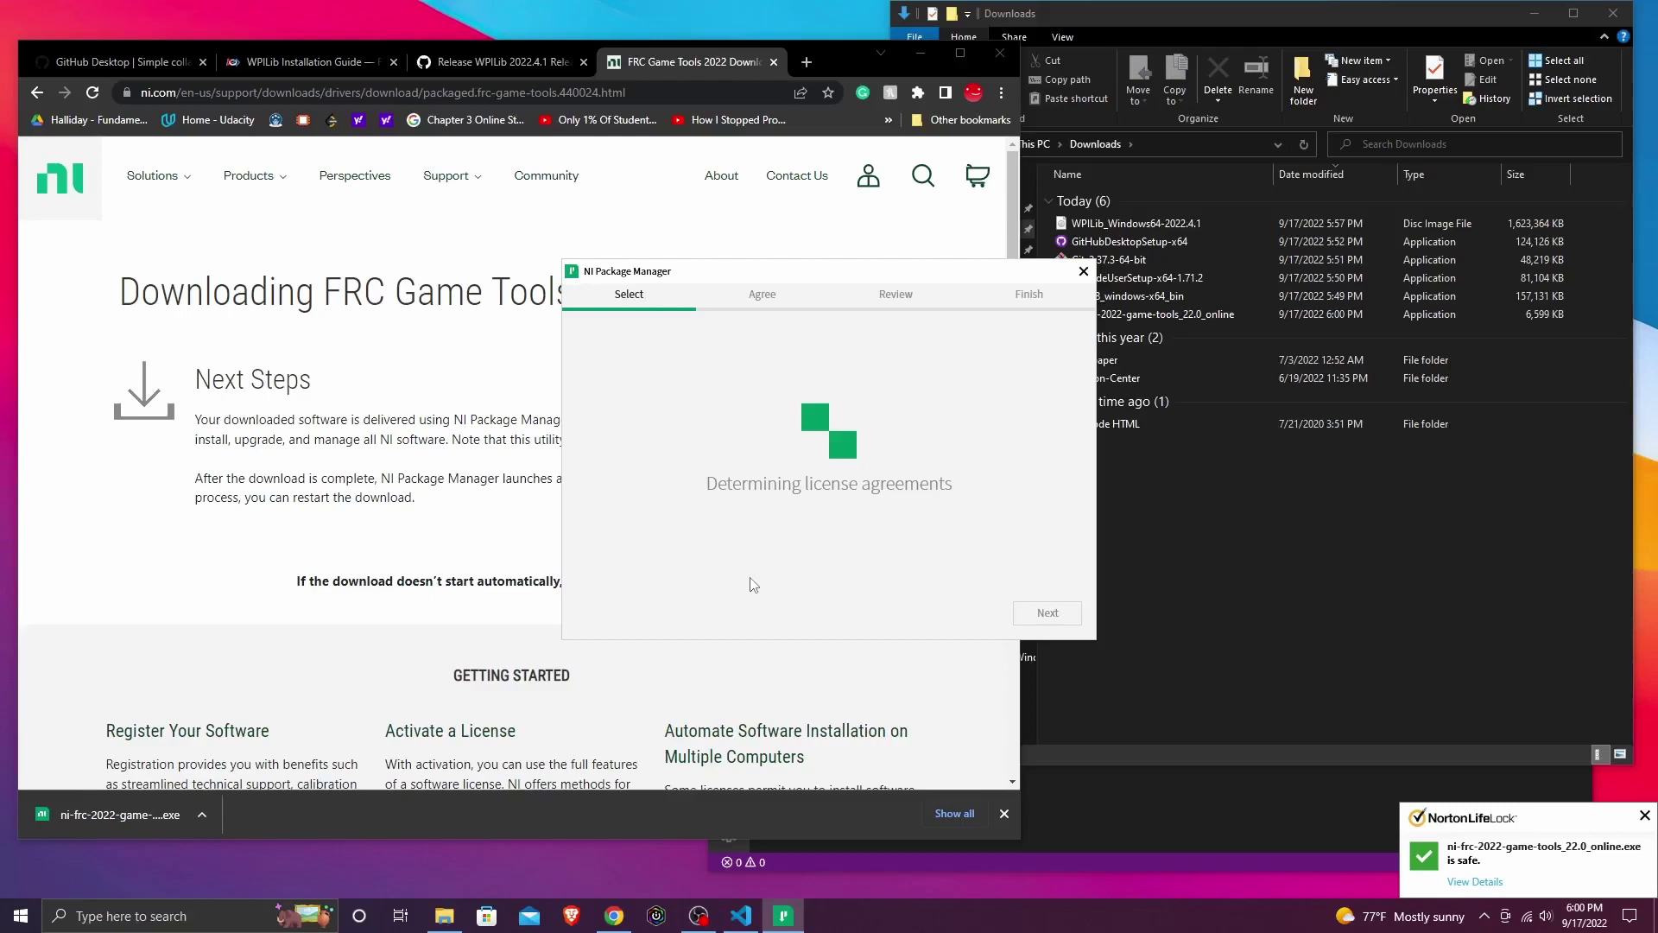
Step: Accept the NI Package Manager license and install NI Package Manager
{"action": "scroll", "coordinate": [857, 476], "scroll_direction": "down", "scroll_amount": 2}
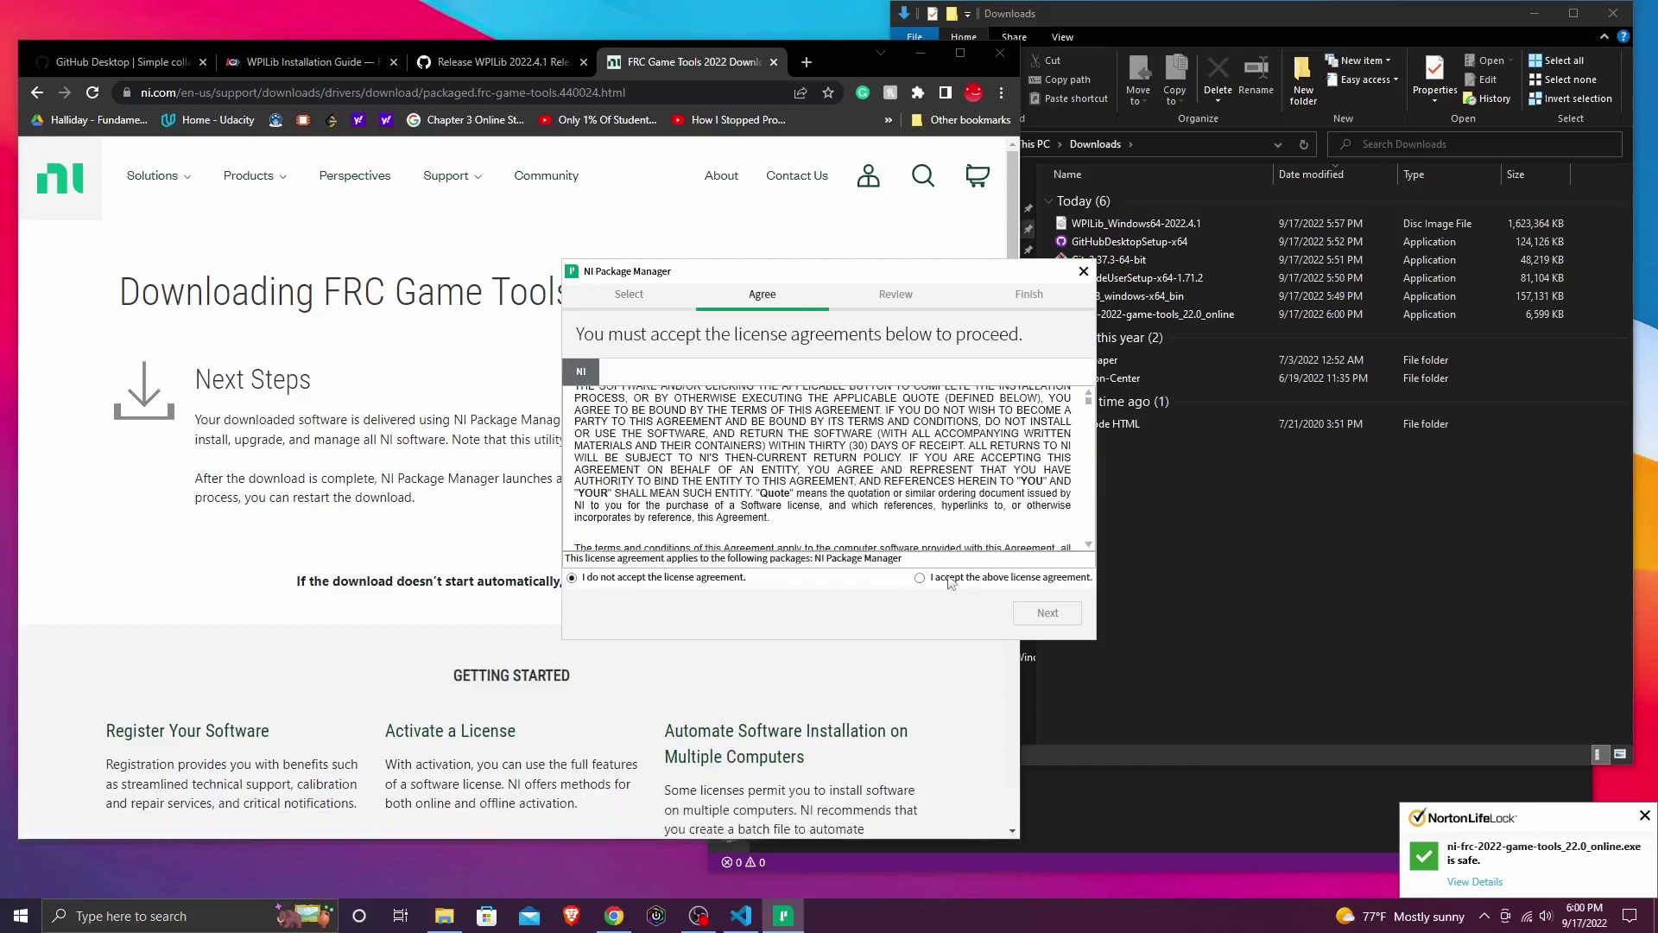
{"action": "left_click", "coordinate": [934, 578]}
{"action": "left_click", "coordinate": [1058, 615]}
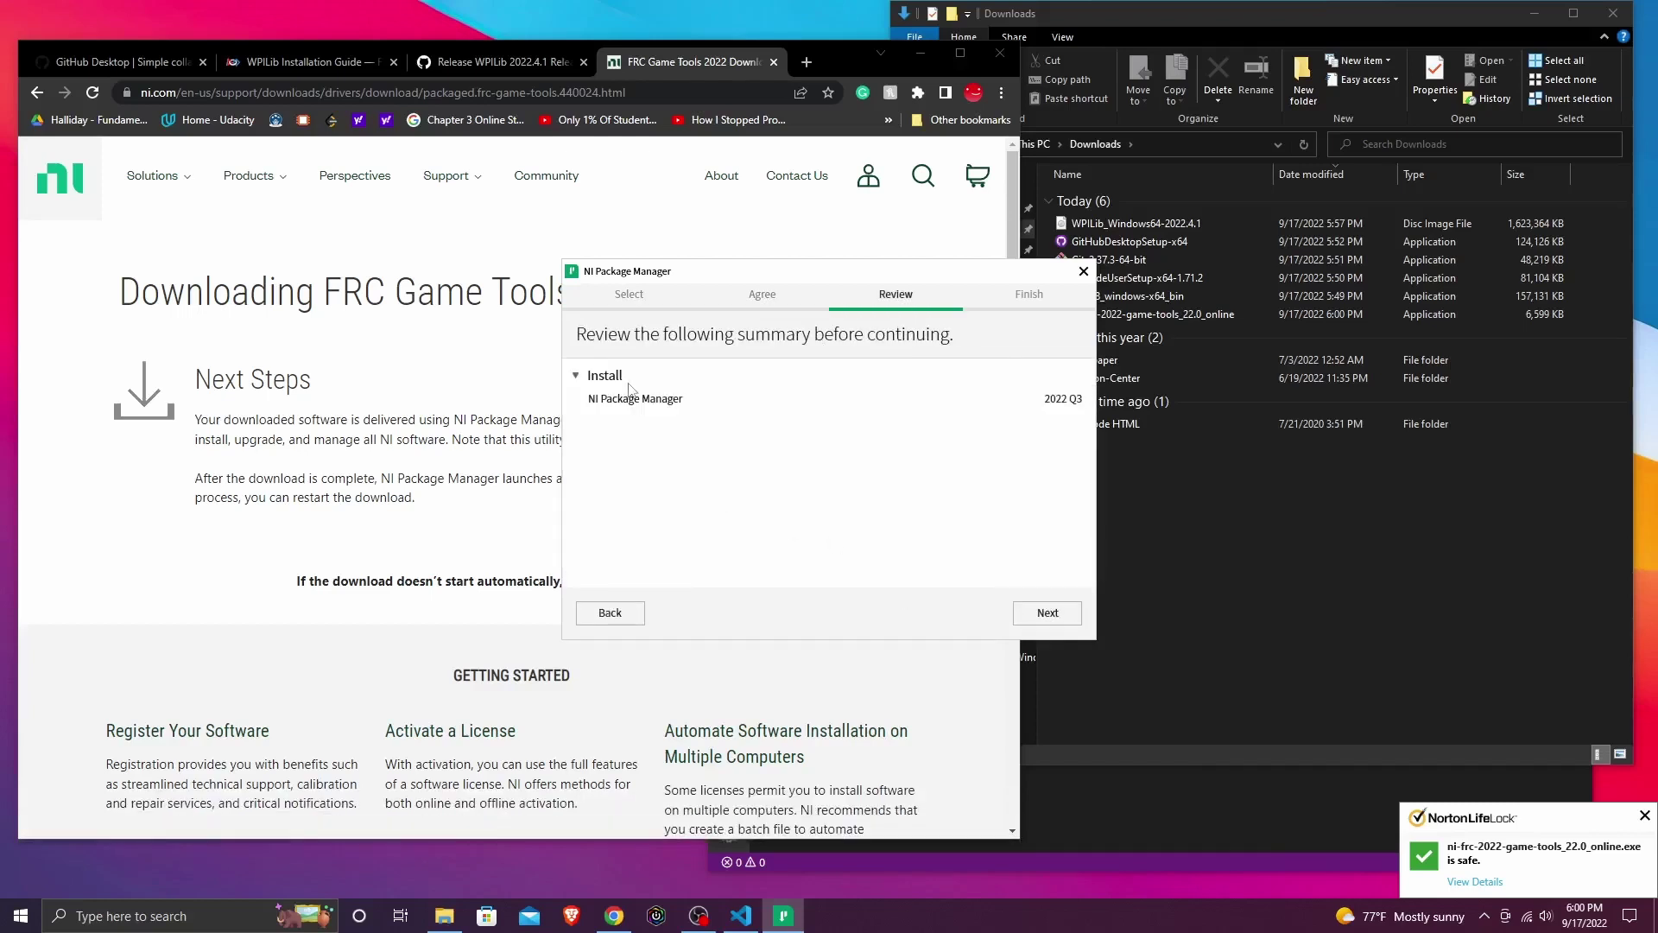
{"action": "left_click", "coordinate": [1048, 613]}
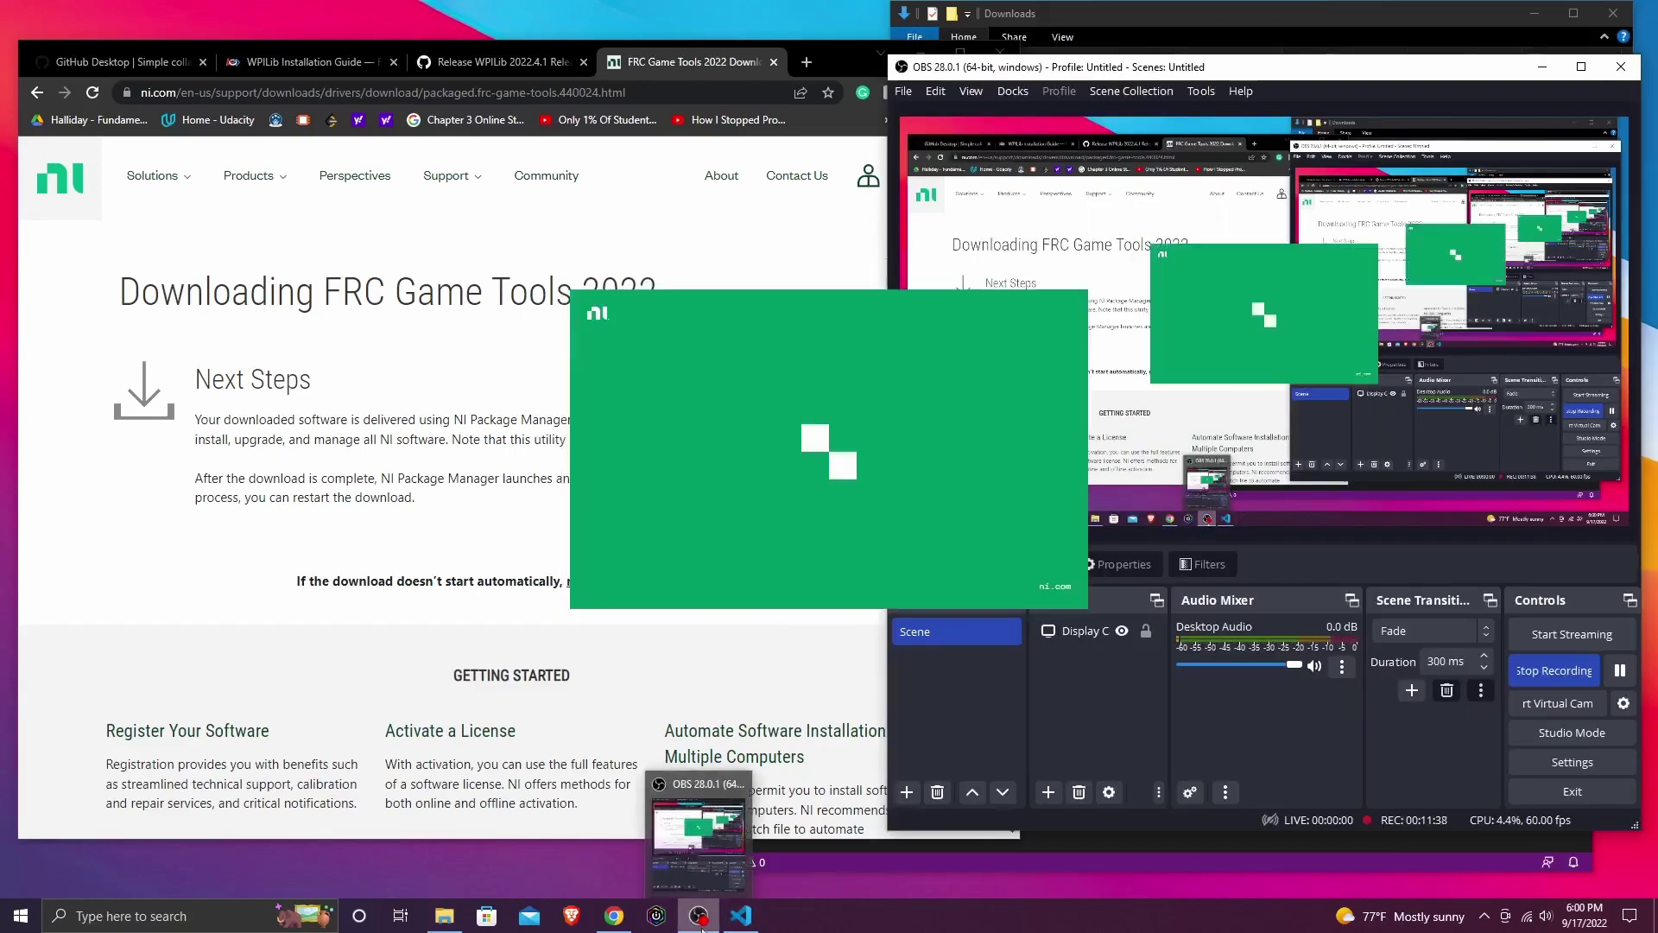
{"action": "left_click", "coordinate": [700, 921]}
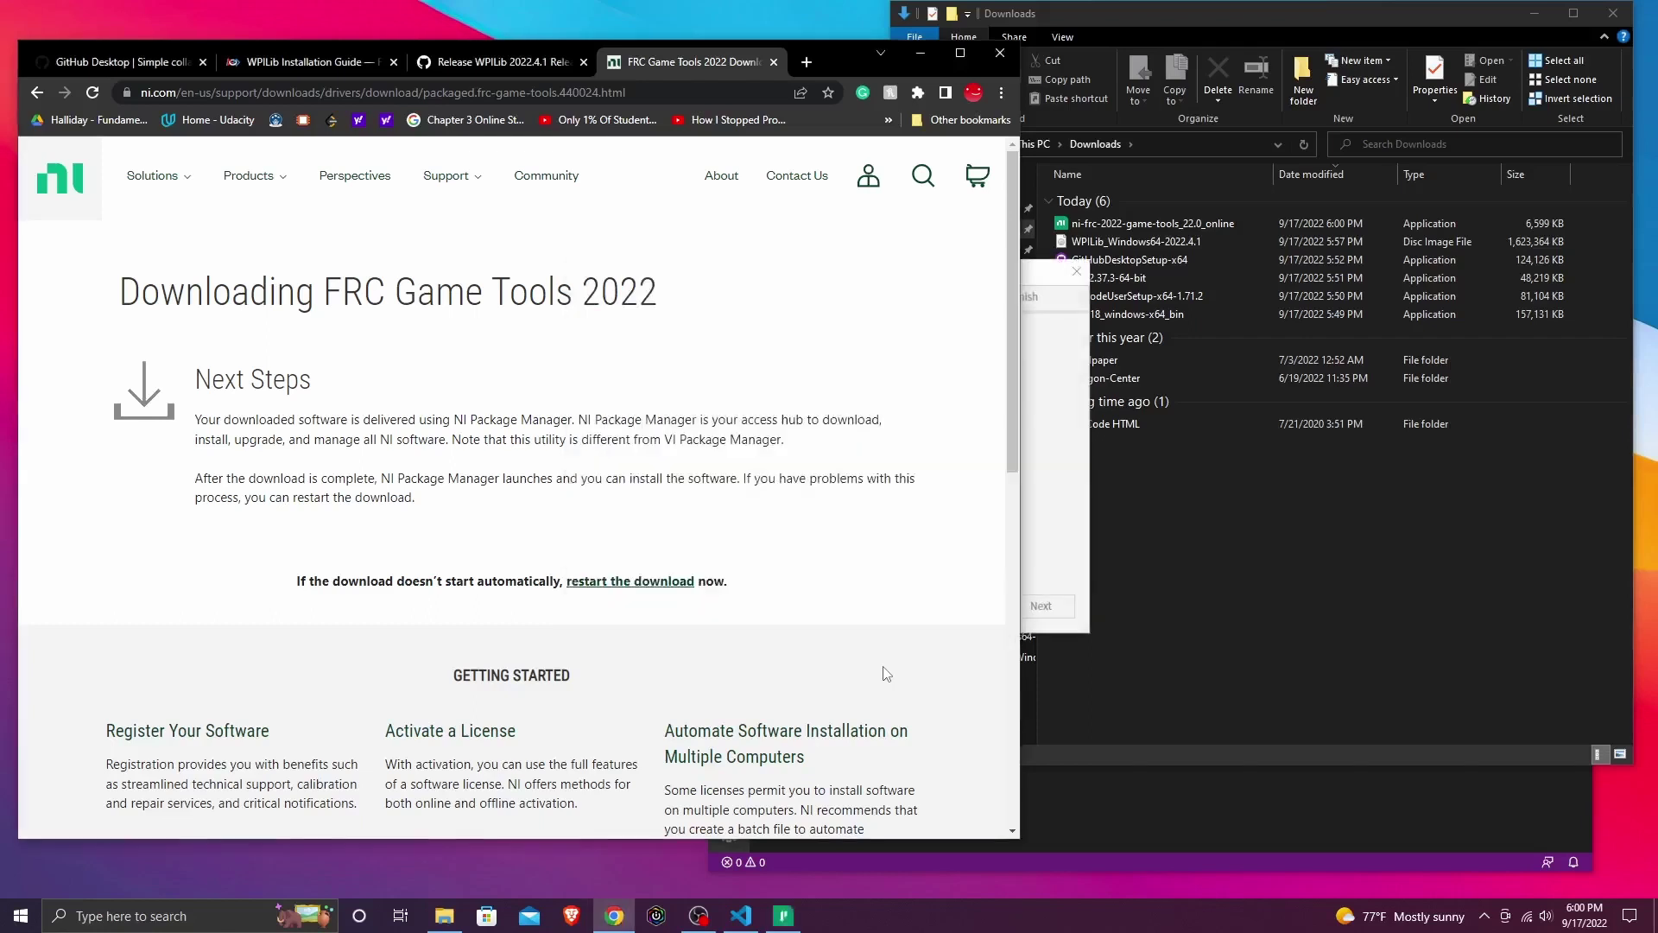
{"action": "left_click", "coordinate": [1053, 561]}
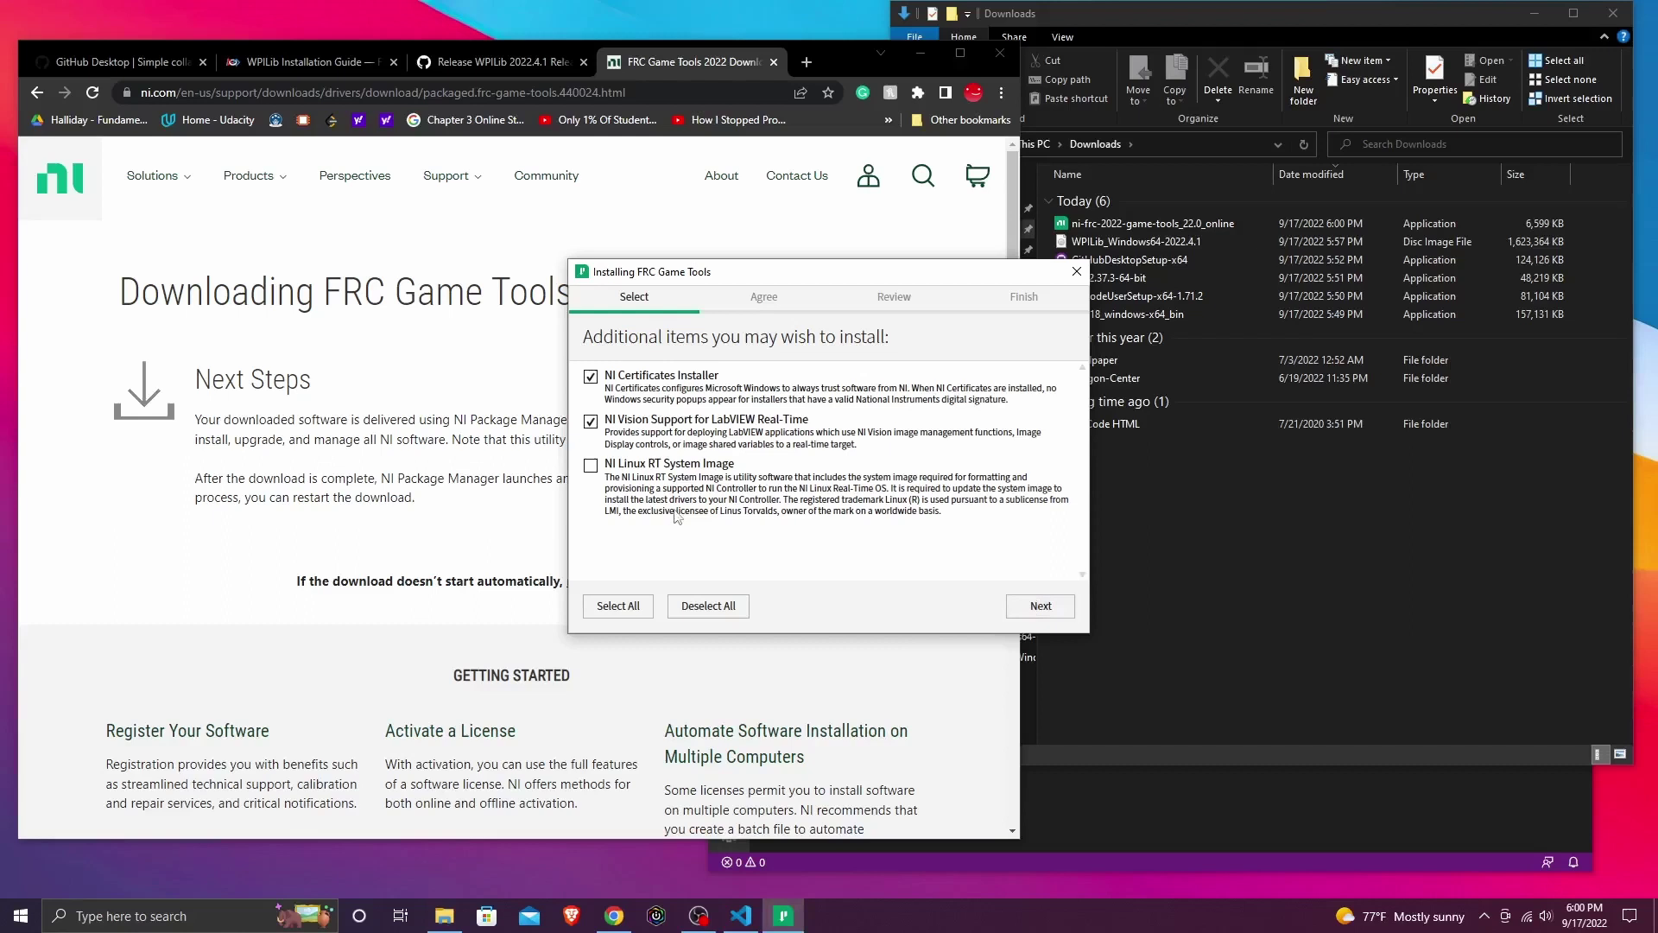
Step: Keep the preselected extras, accept both license agreements, and start installing the FRC Game Tools packages
{"action": "left_click", "coordinate": [1048, 609]}
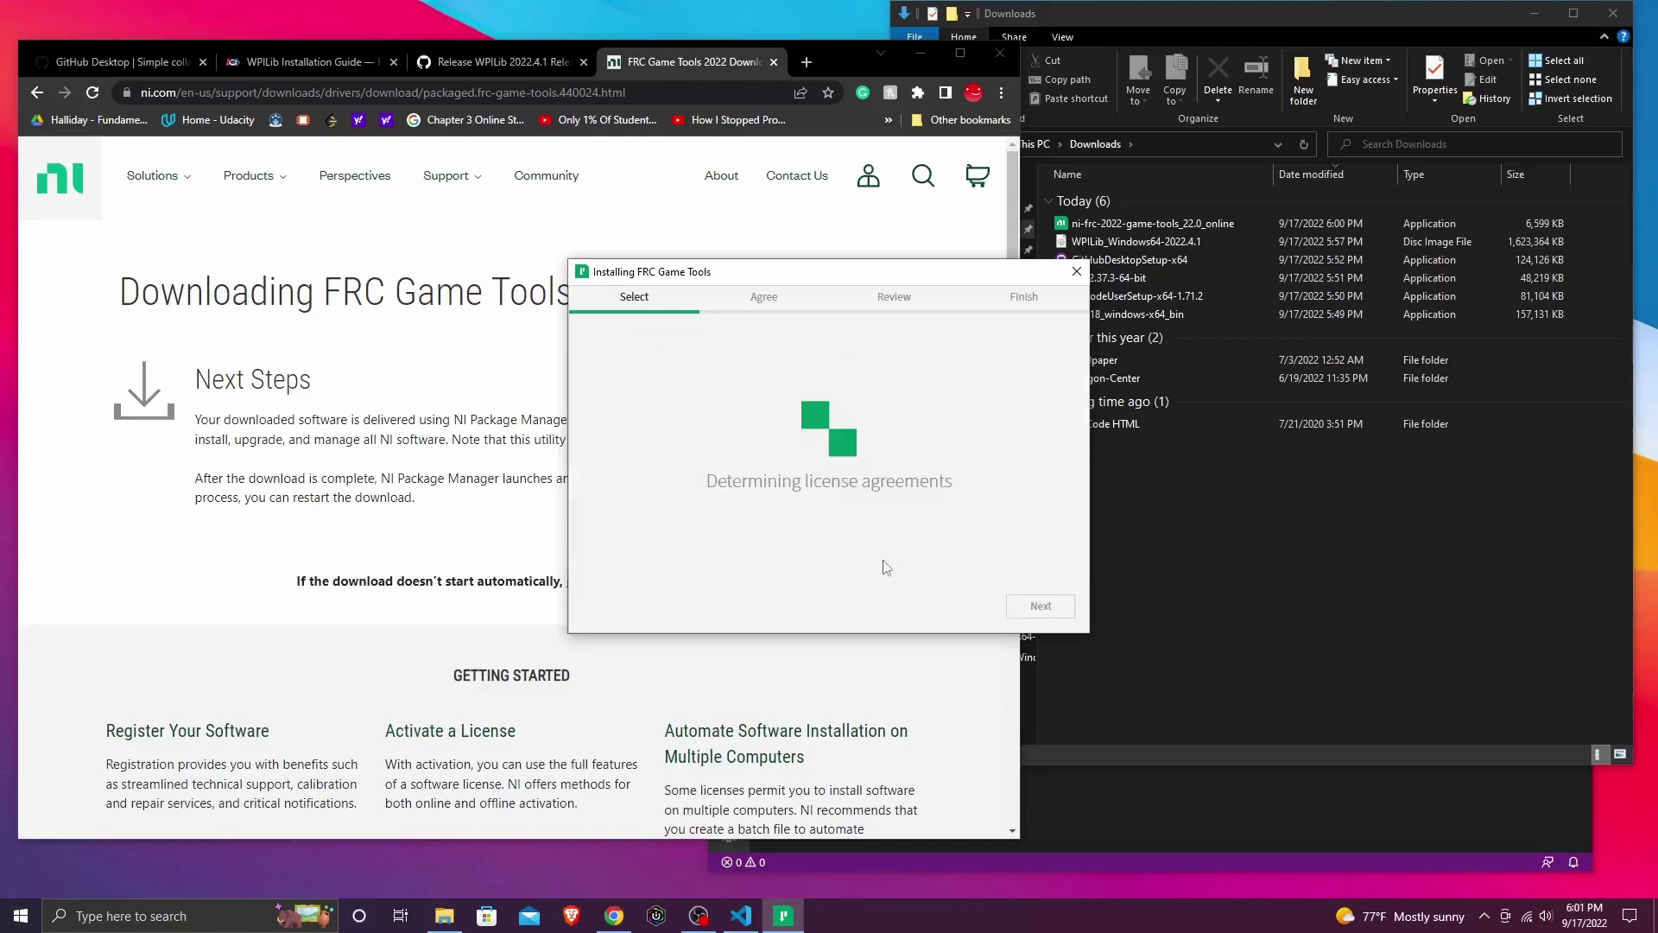
{"action": "left_click", "coordinate": [950, 573]}
{"action": "left_click", "coordinate": [1039, 607]}
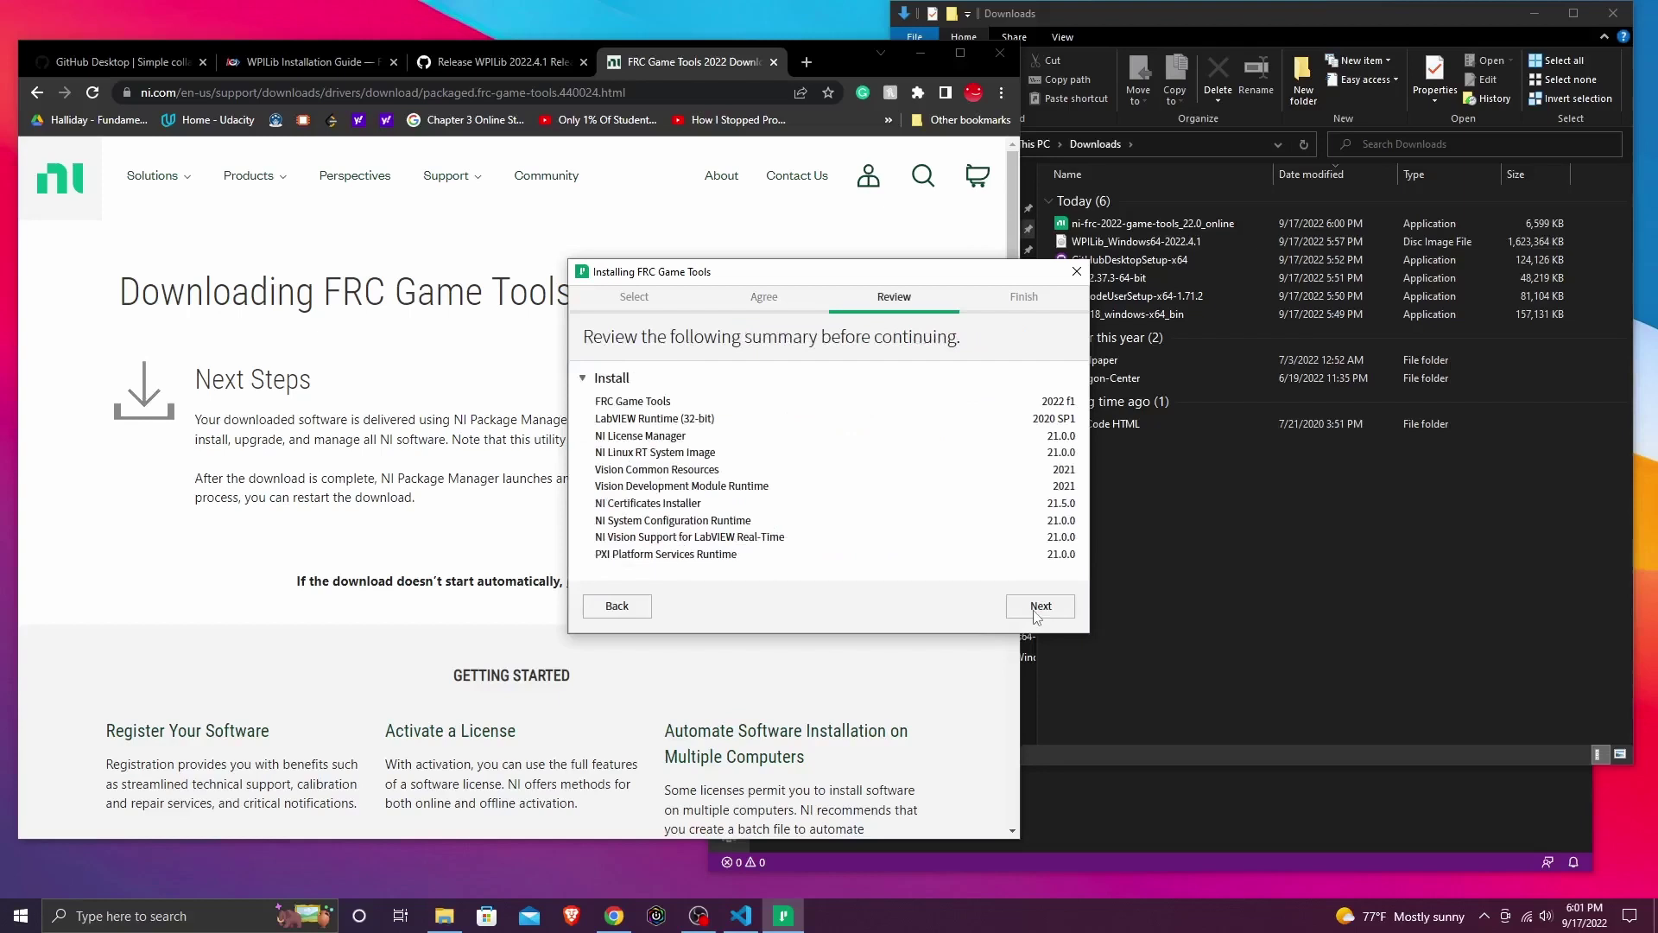
{"action": "left_click", "coordinate": [1039, 607]}
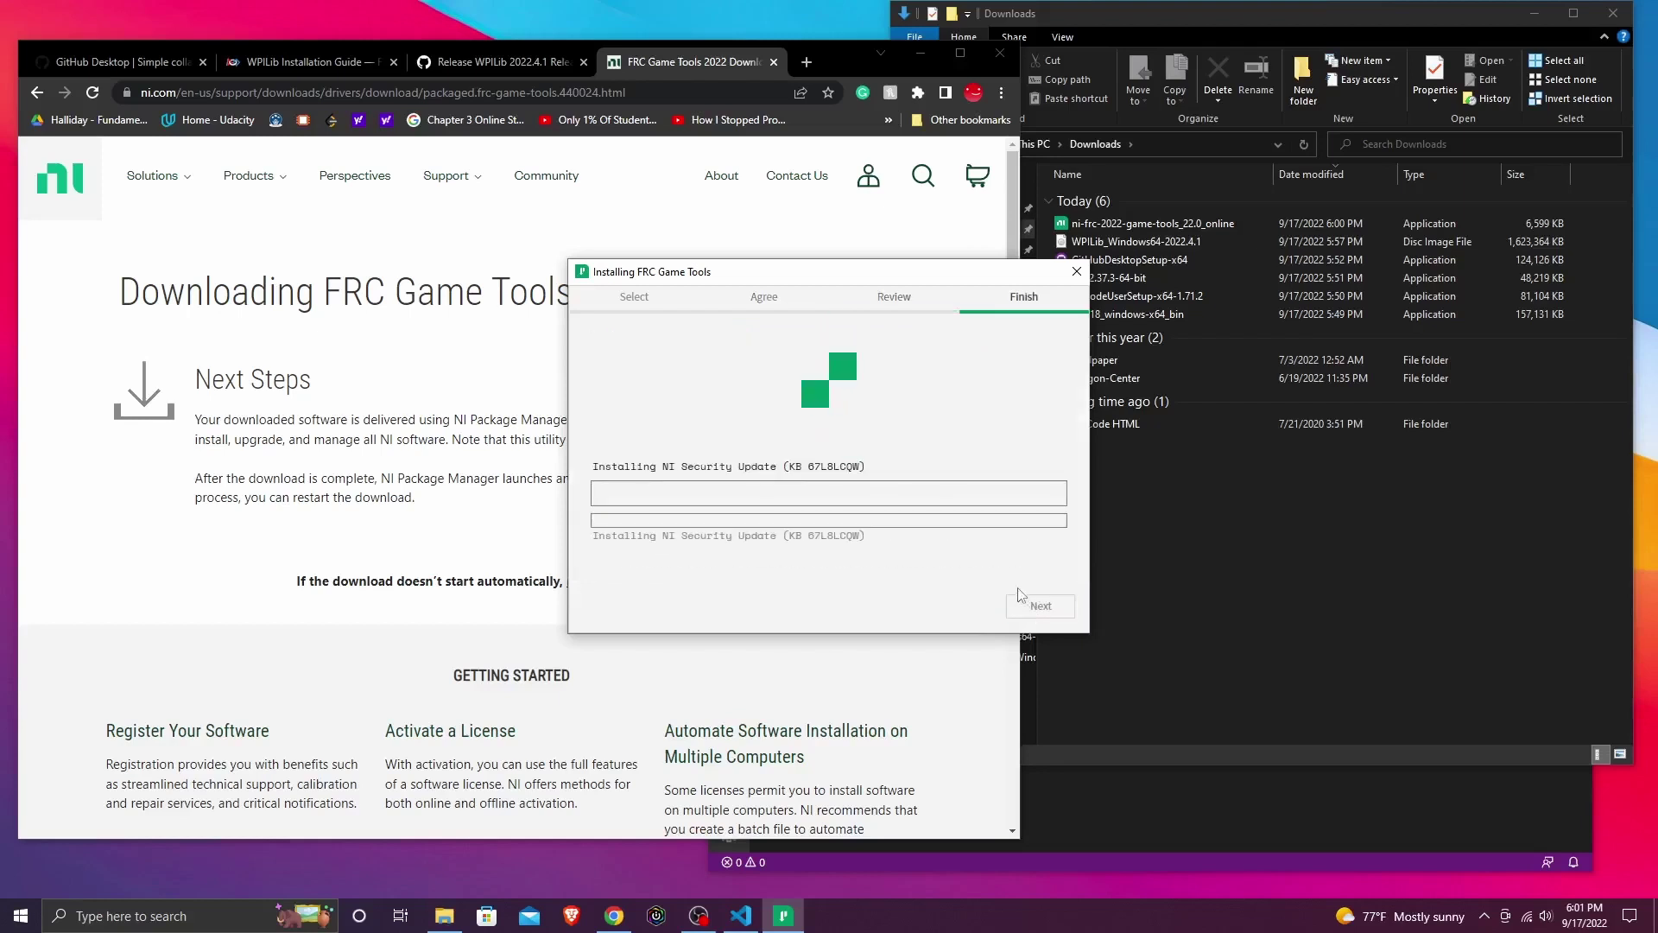